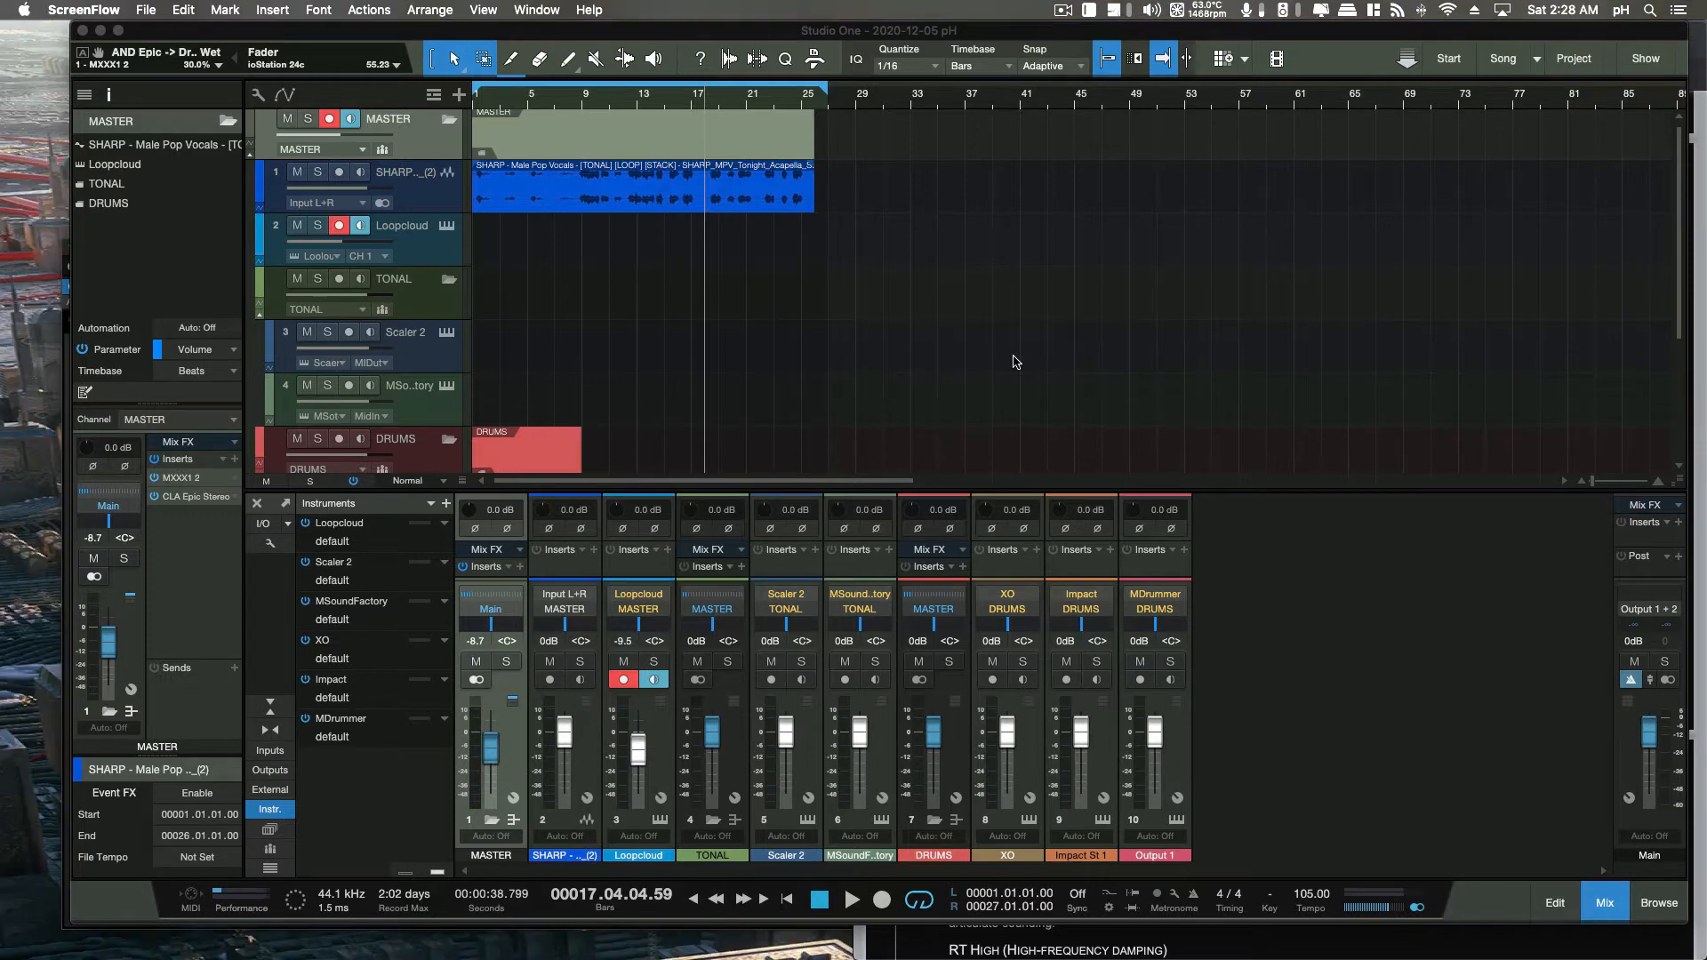
- Bring up the MASTER insert effects and show the delay routing view in CLA Epic
click(1017, 362)
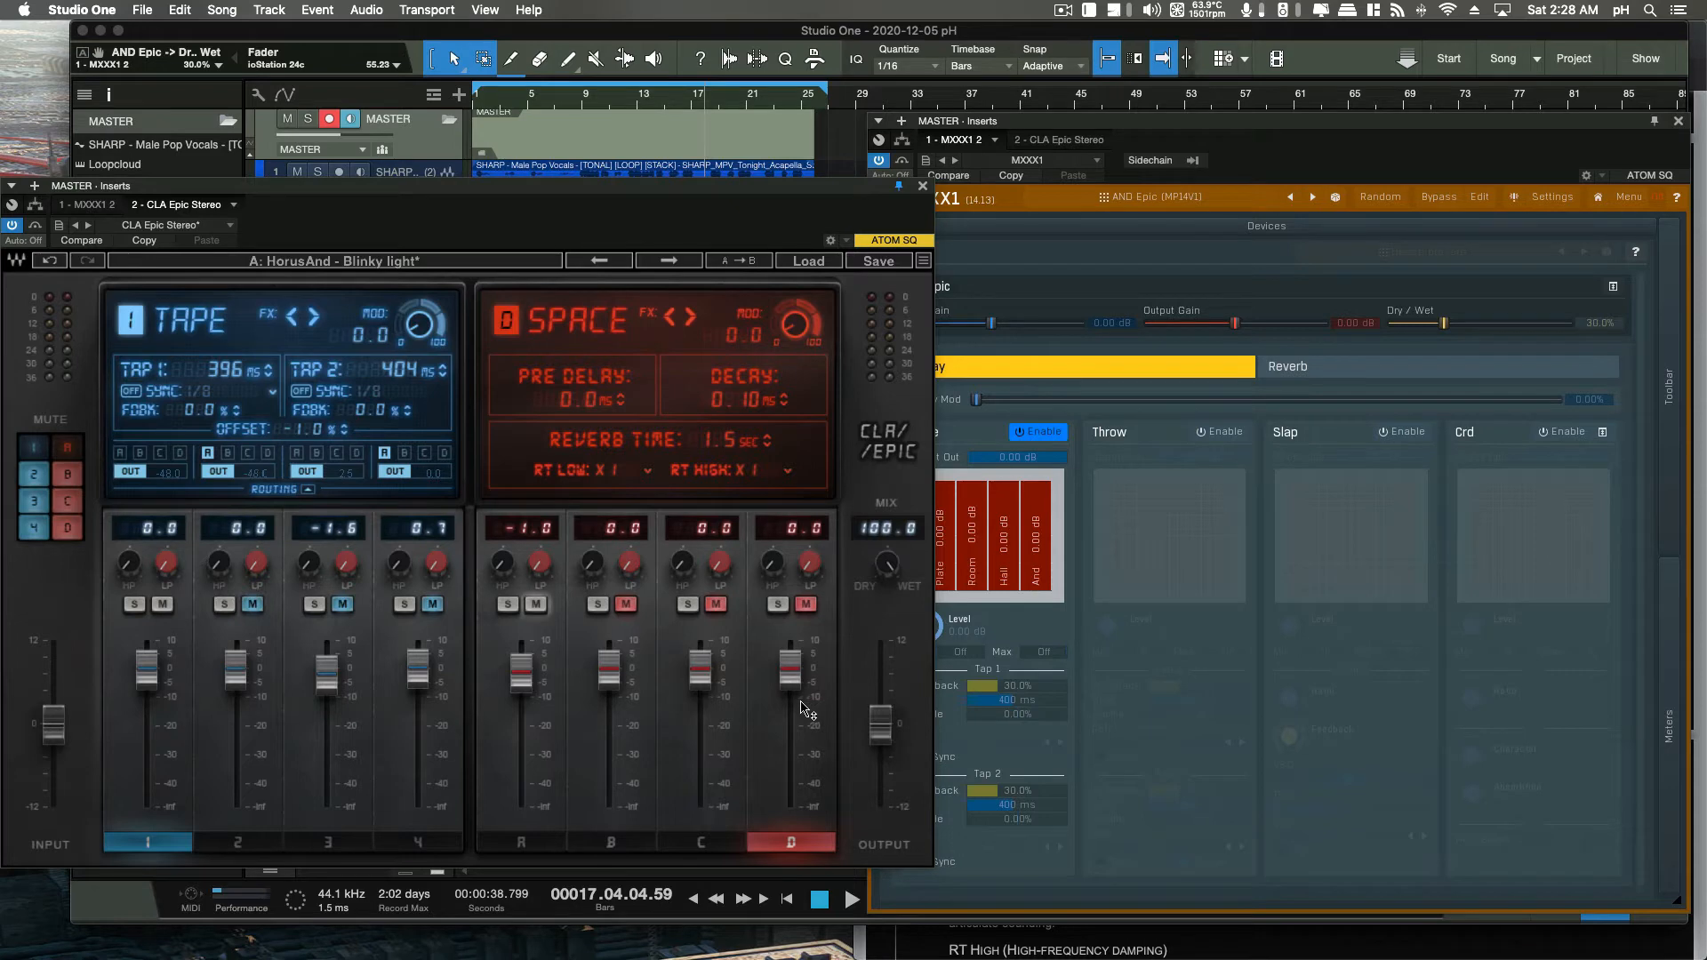
click(308, 490)
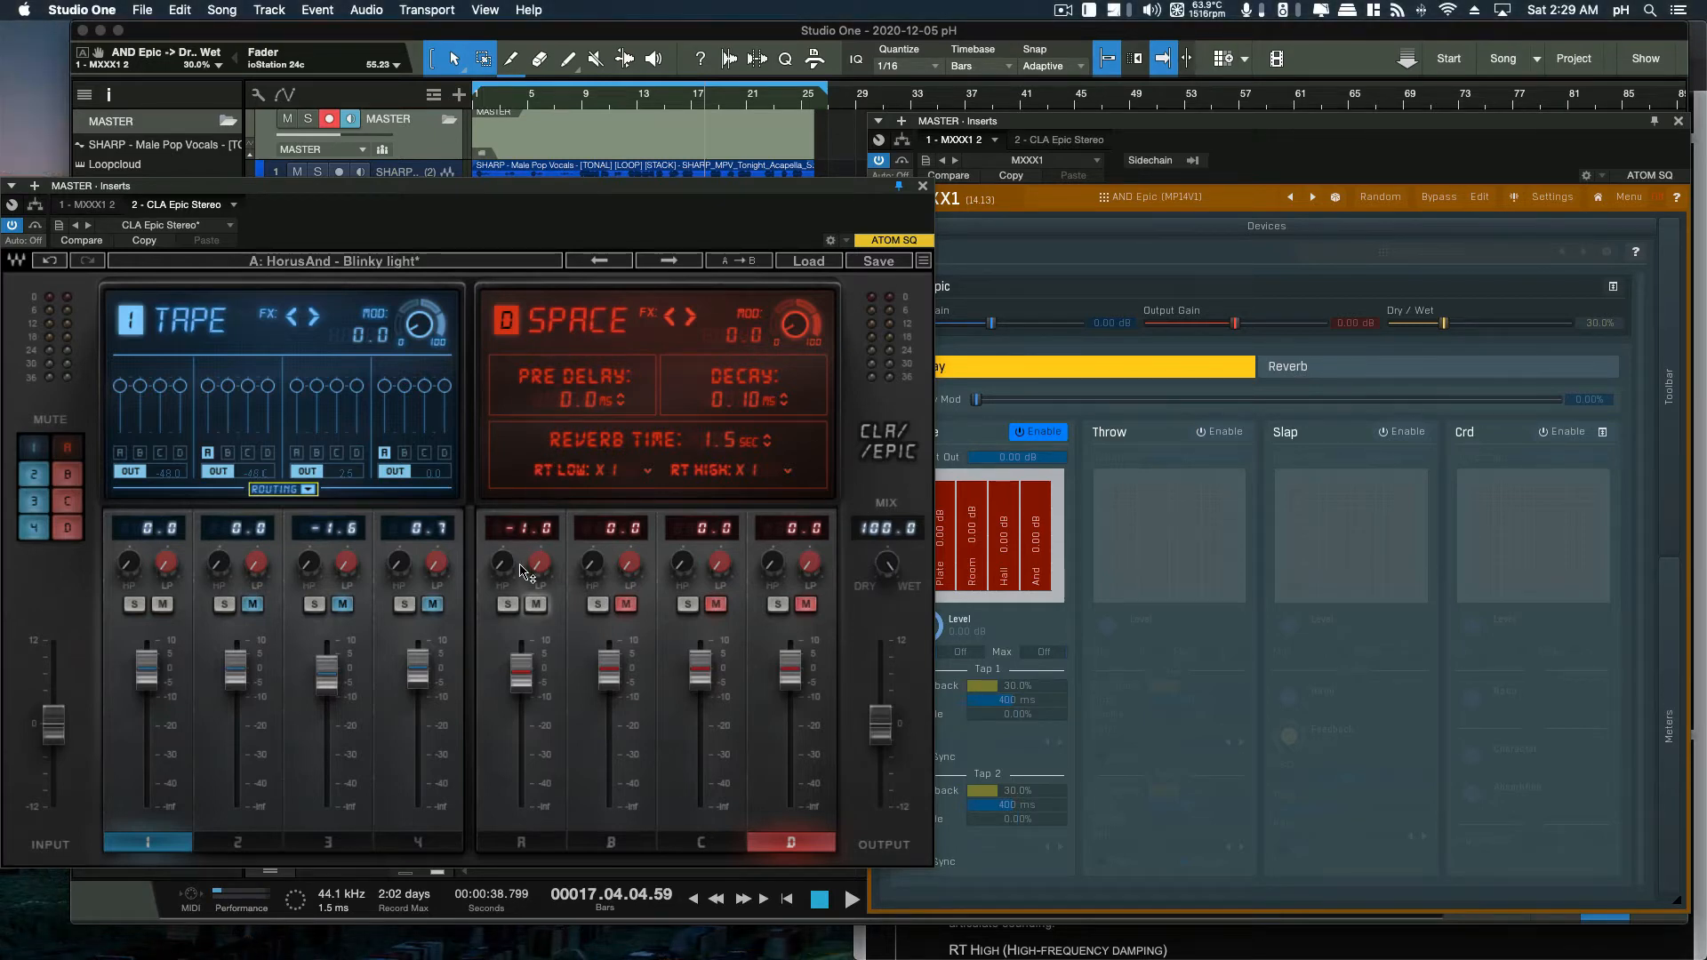
mouse_move(521, 567)
click(383, 453)
- Examine the modular routing in MXXX1's edit view, return to the AND Epic device controls and reposition its window beside CLA Epic
click(1481, 197)
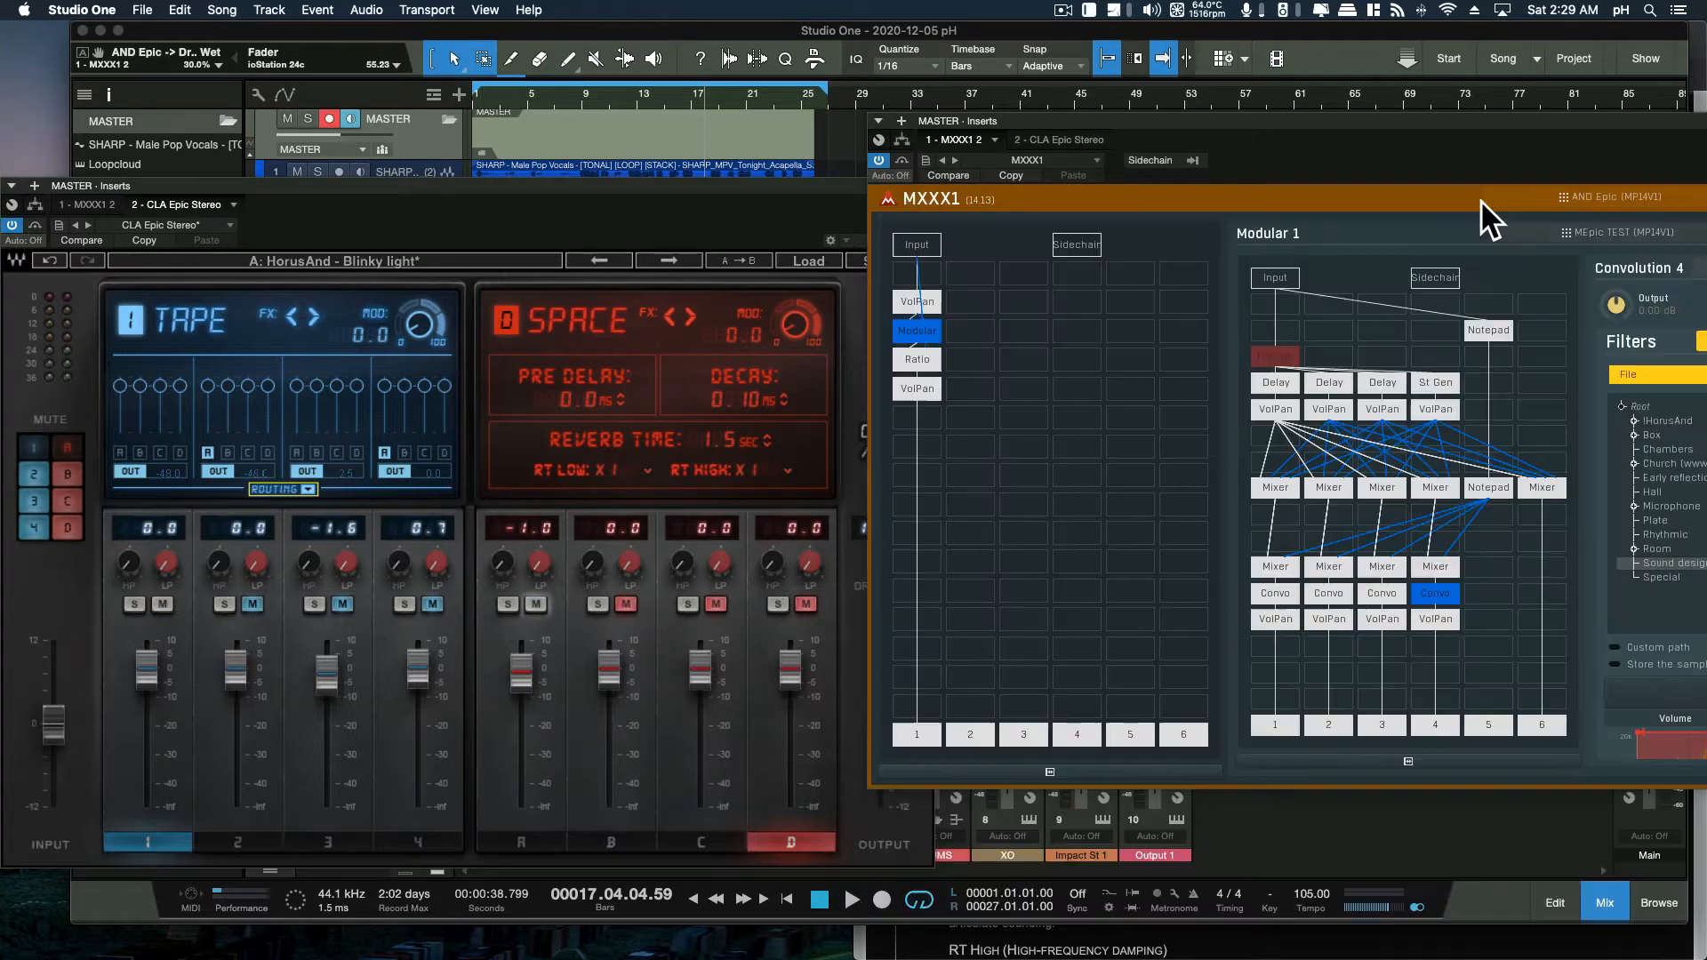
drag(1471, 135, 998, 197)
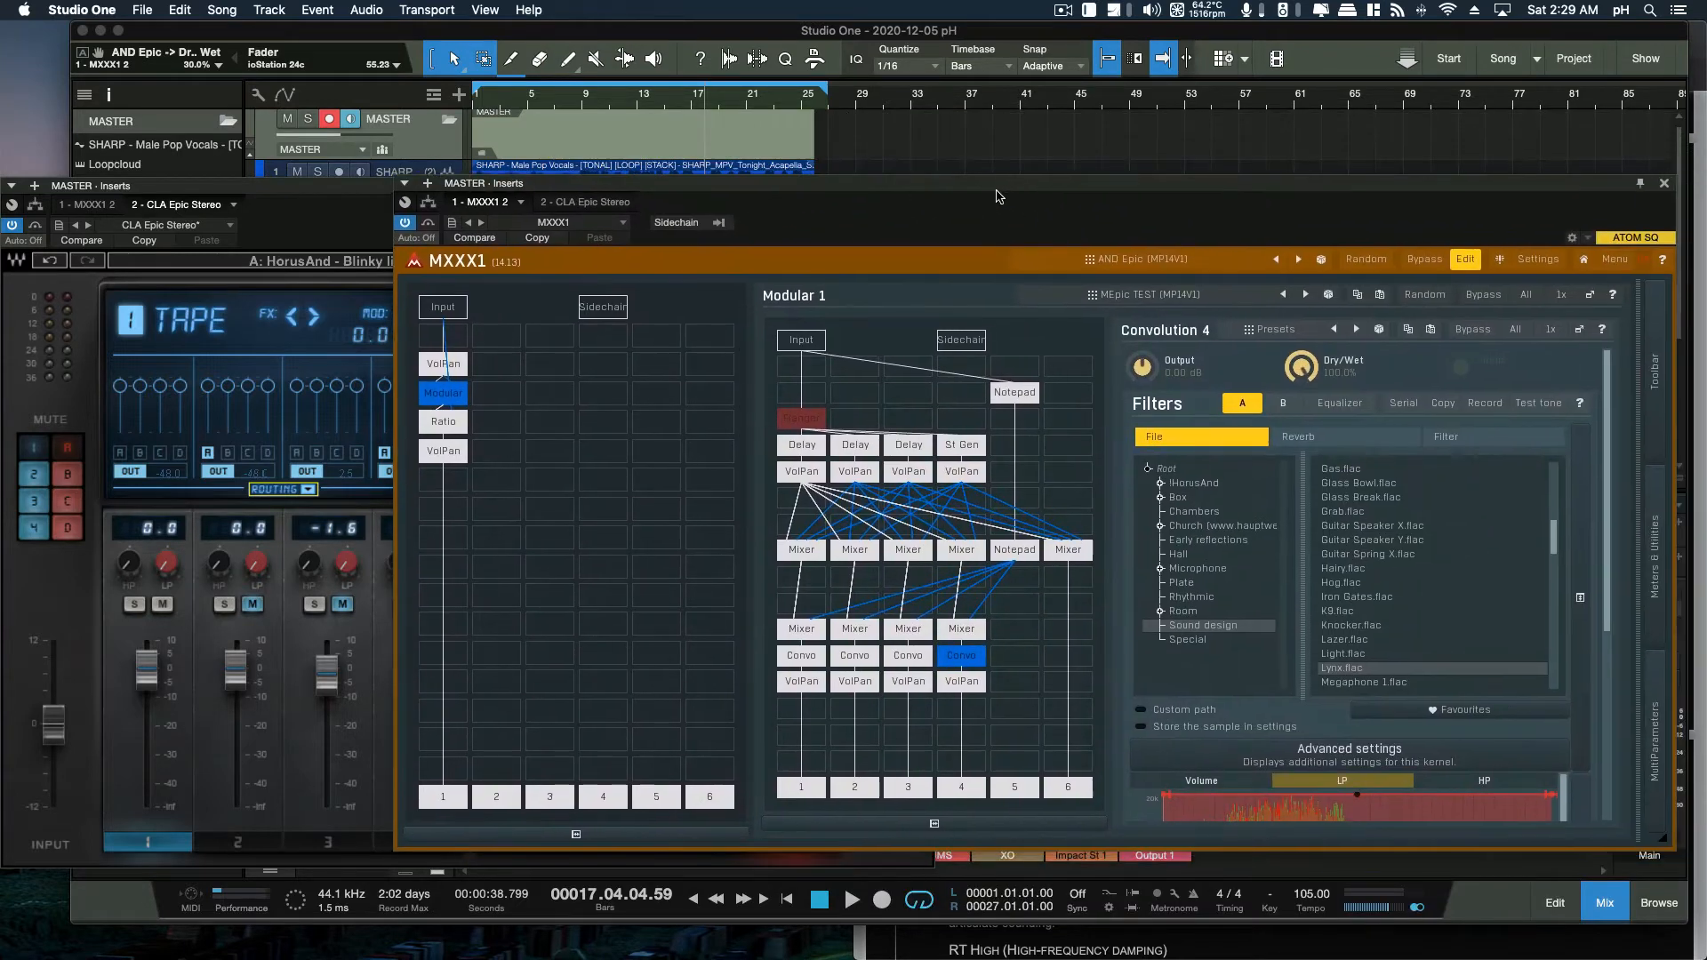
click(1465, 260)
mouse_move(1034, 231)
mouse_down()
mouse_move(1261, 167)
mouse_move(1480, 146)
mouse_up()
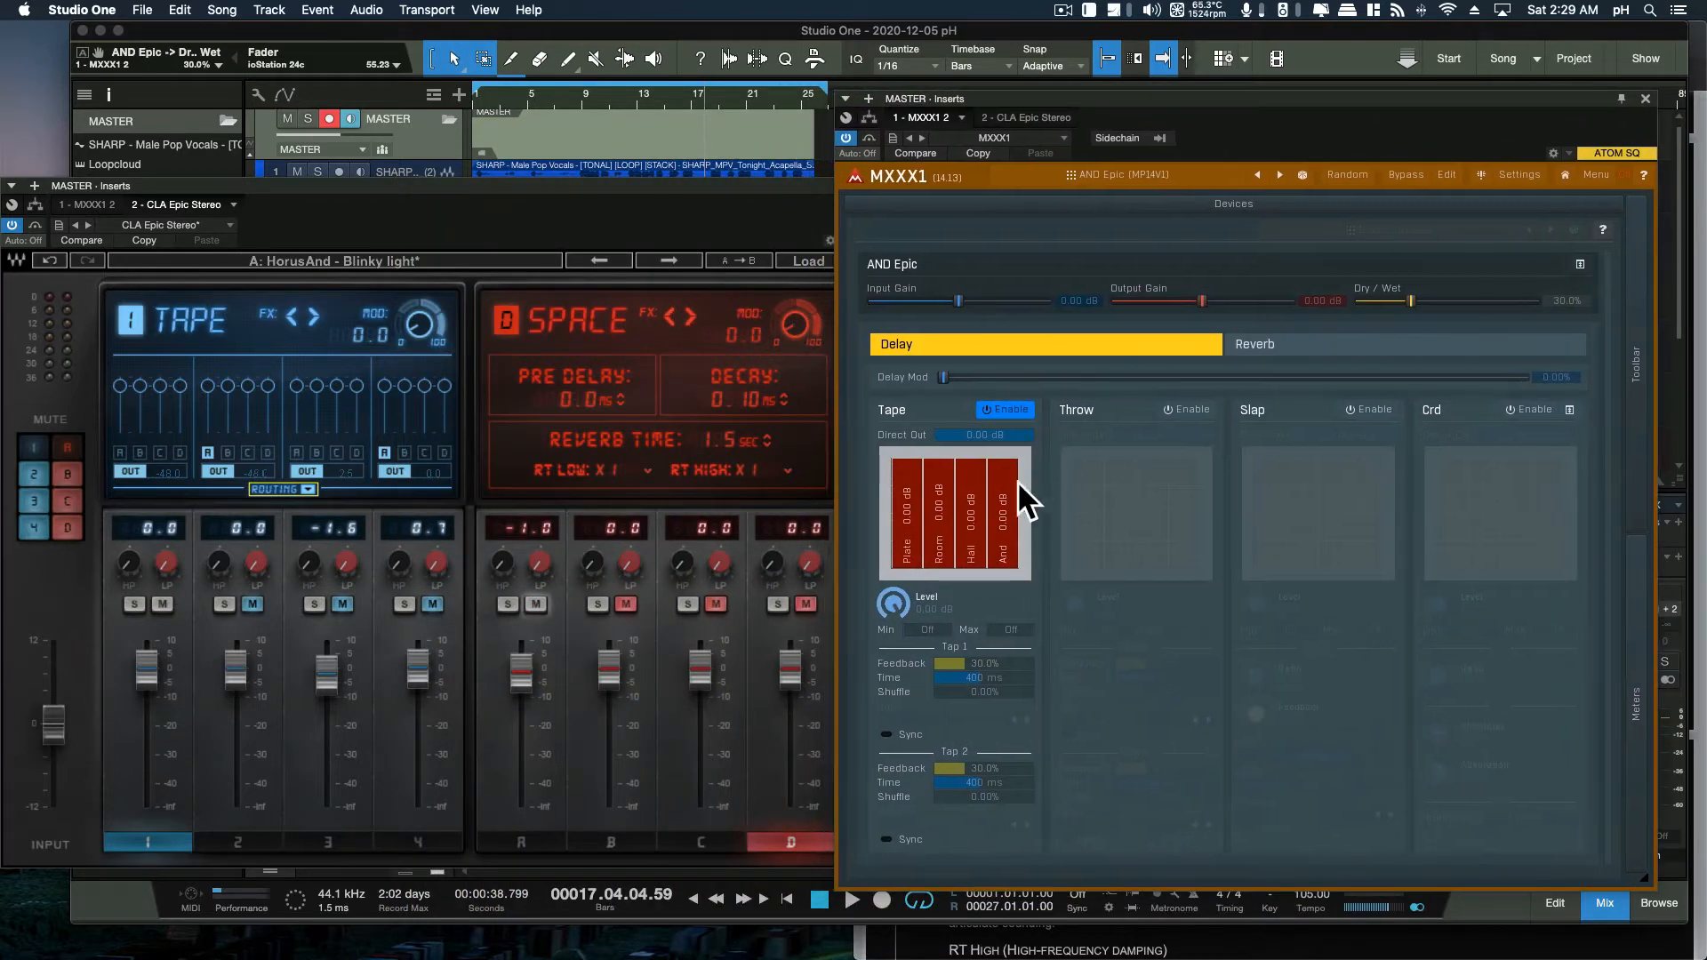
- Lower the Tape delay's Plate send to about -24 dB and enable the Throw, Slap and Crd delays
mouse_move(919, 510)
mouse_down()
mouse_move(925, 533)
mouse_move(917, 516)
mouse_up()
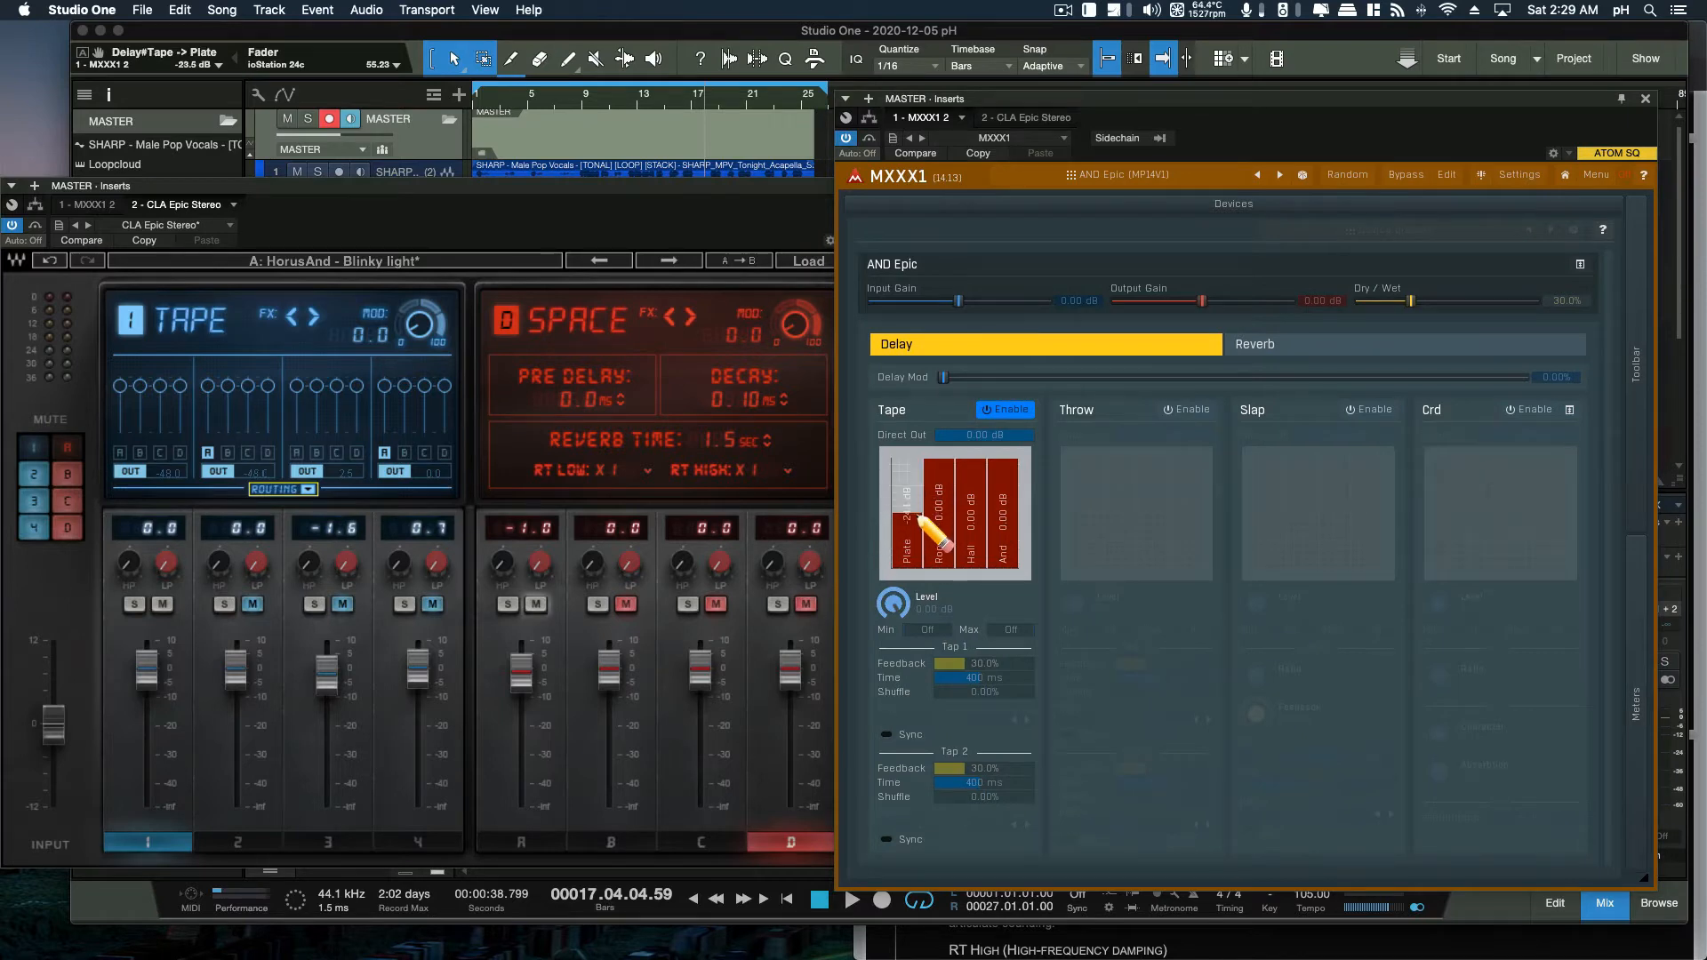
click(1191, 410)
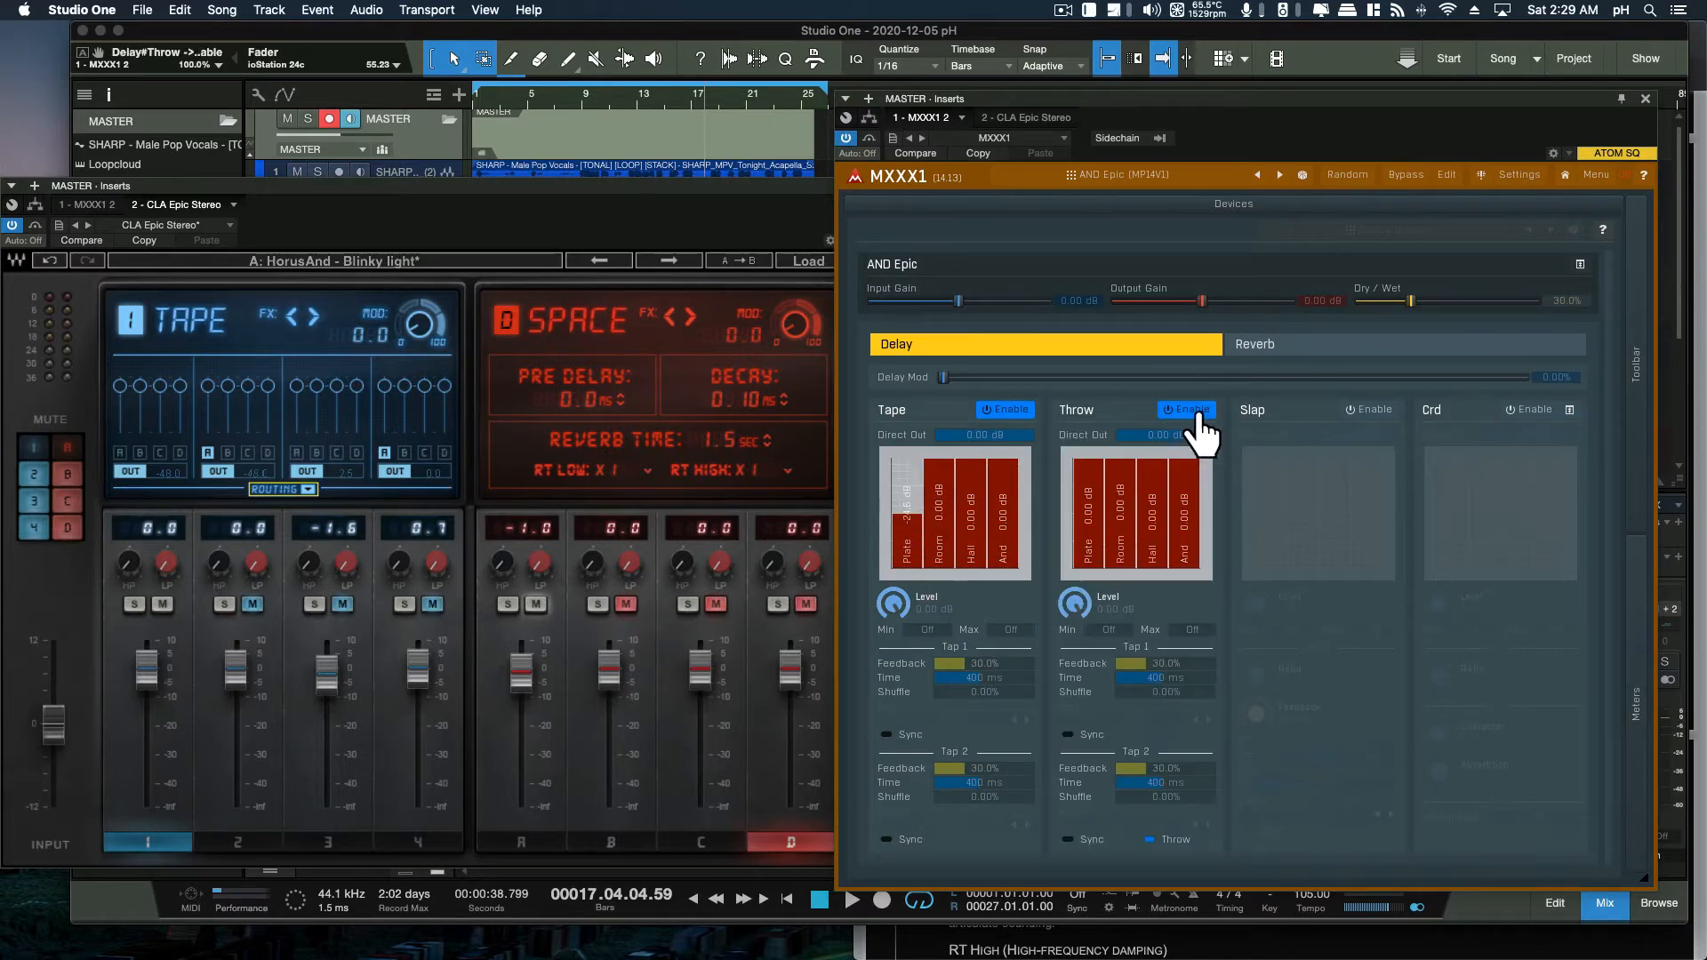
click(1373, 410)
click(1523, 410)
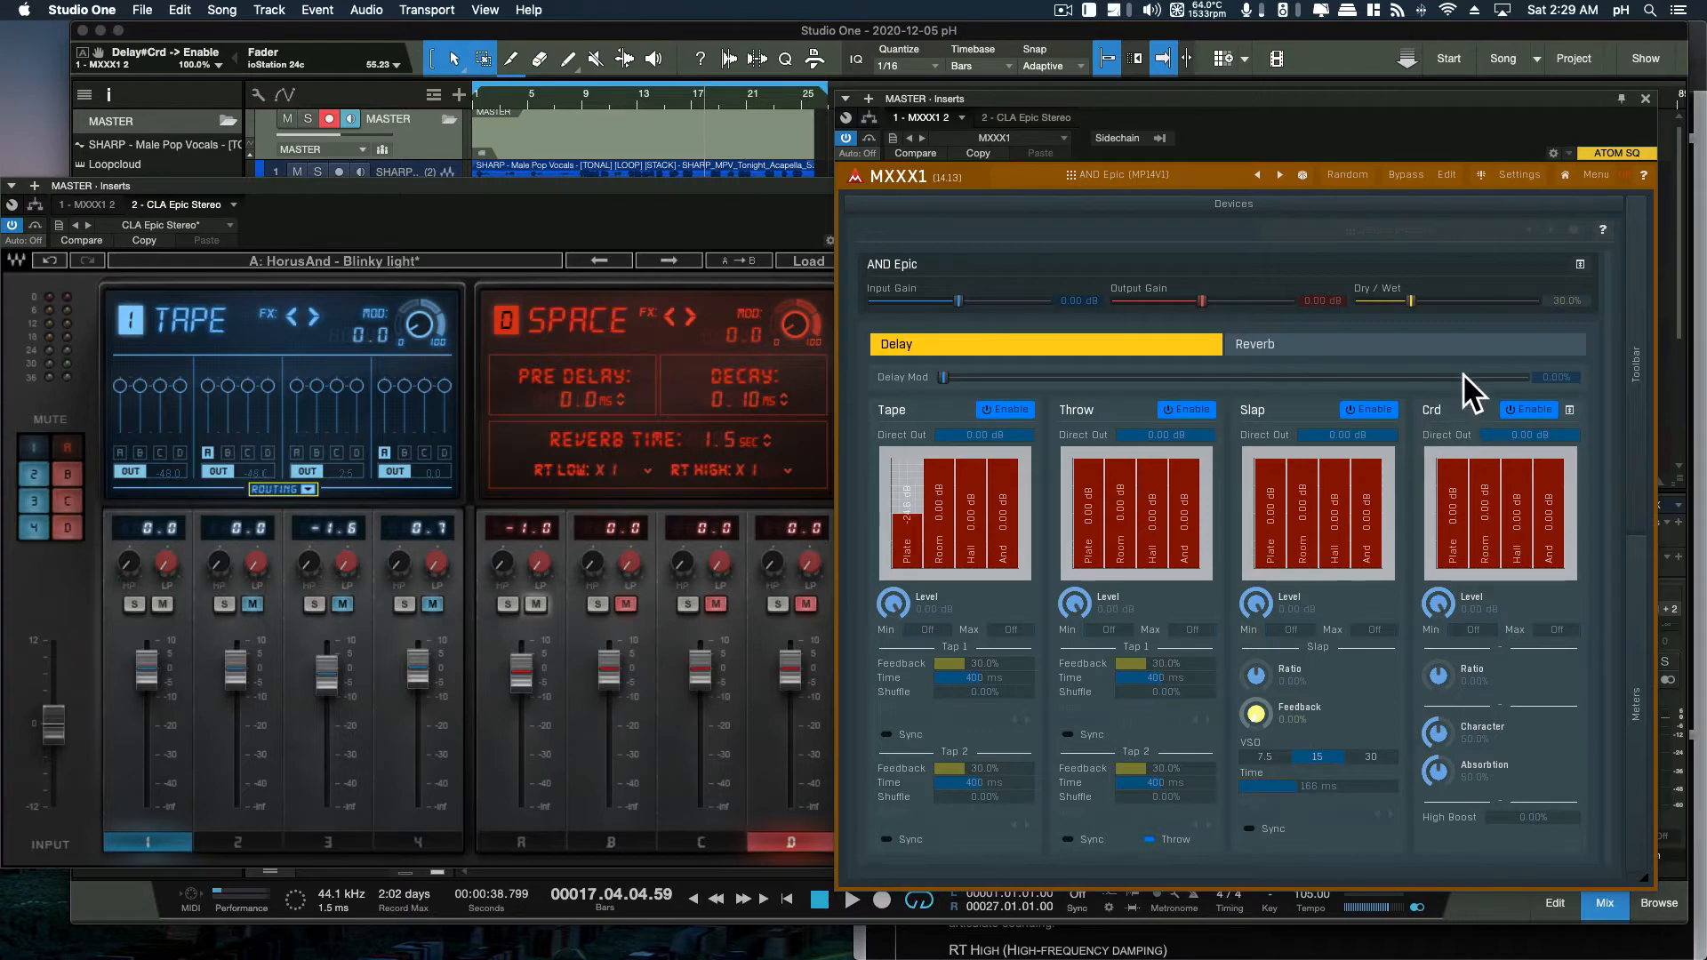
- Examine the StereoGenerator module in MXXX1's edit view, then restore the AND Epic device controls beside CLA Epic
click(1448, 175)
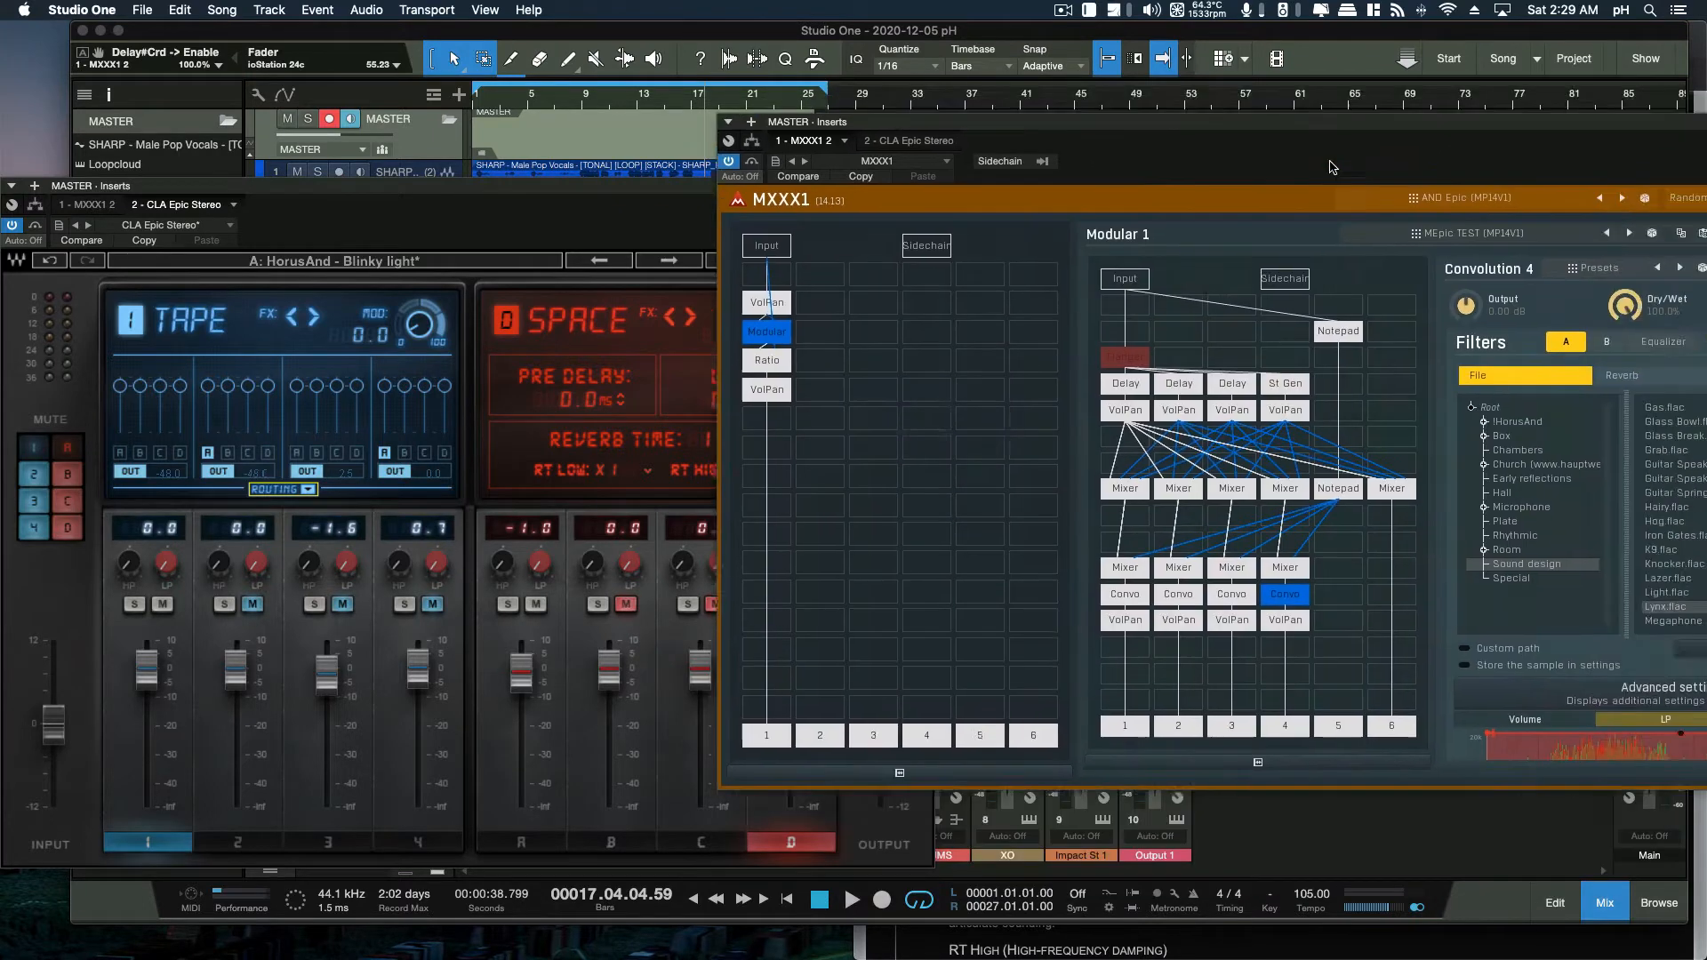
click(1122, 405)
drag(1328, 149, 1160, 170)
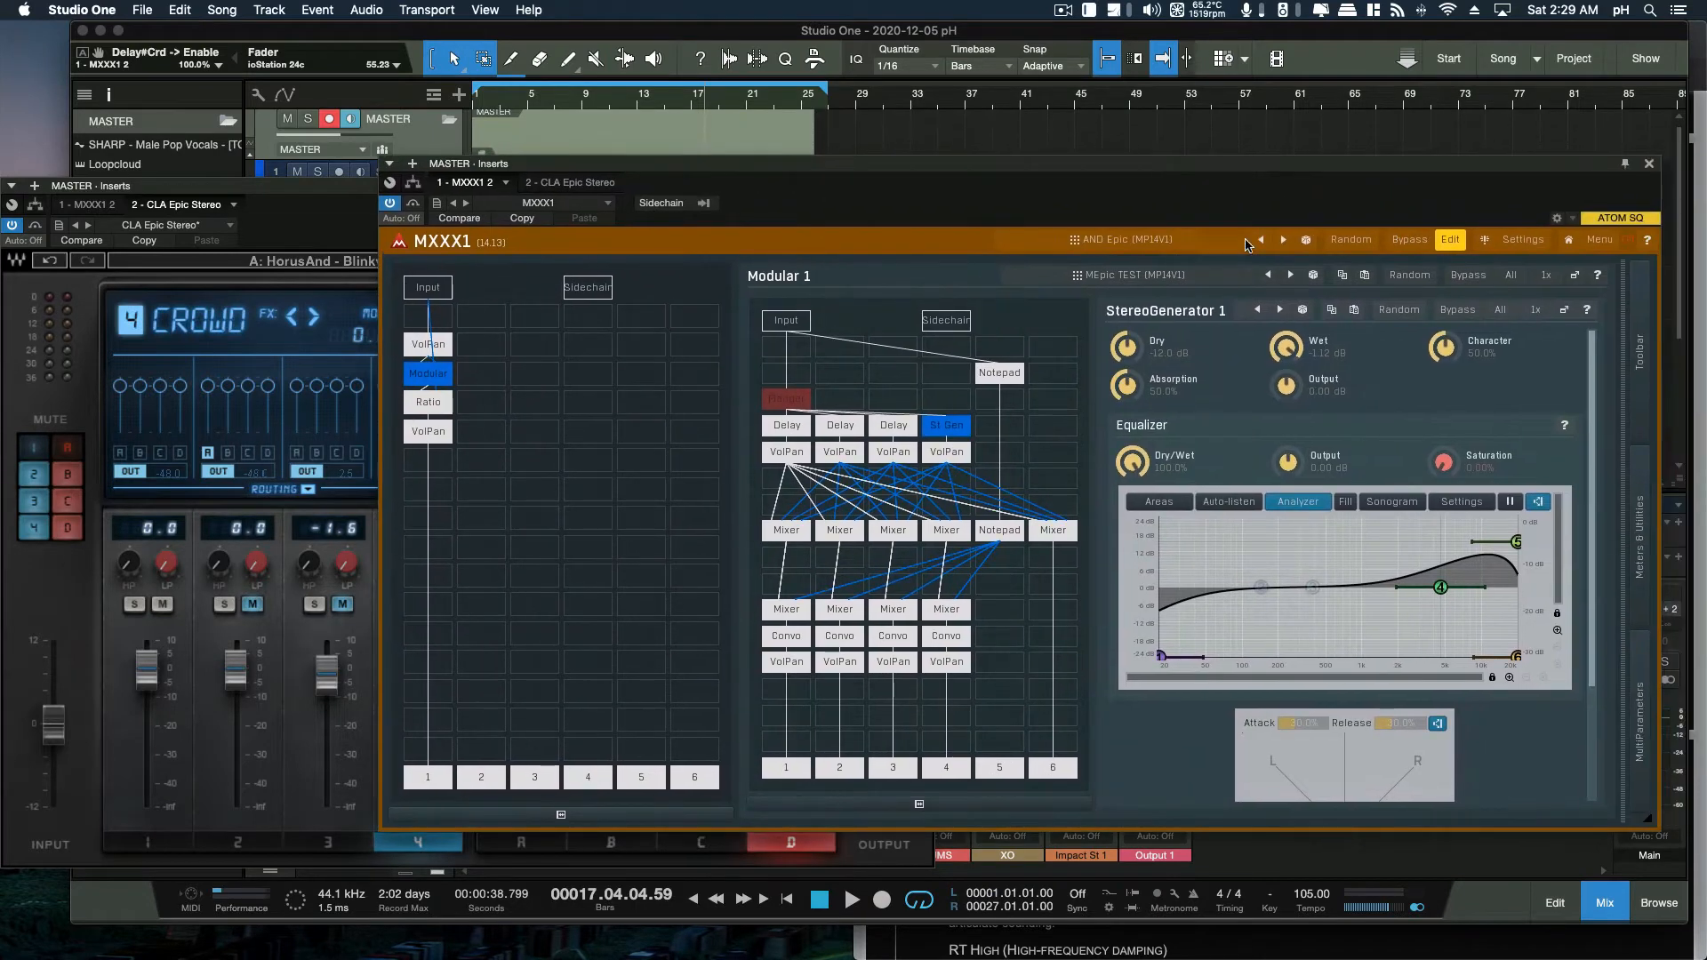
click(1448, 238)
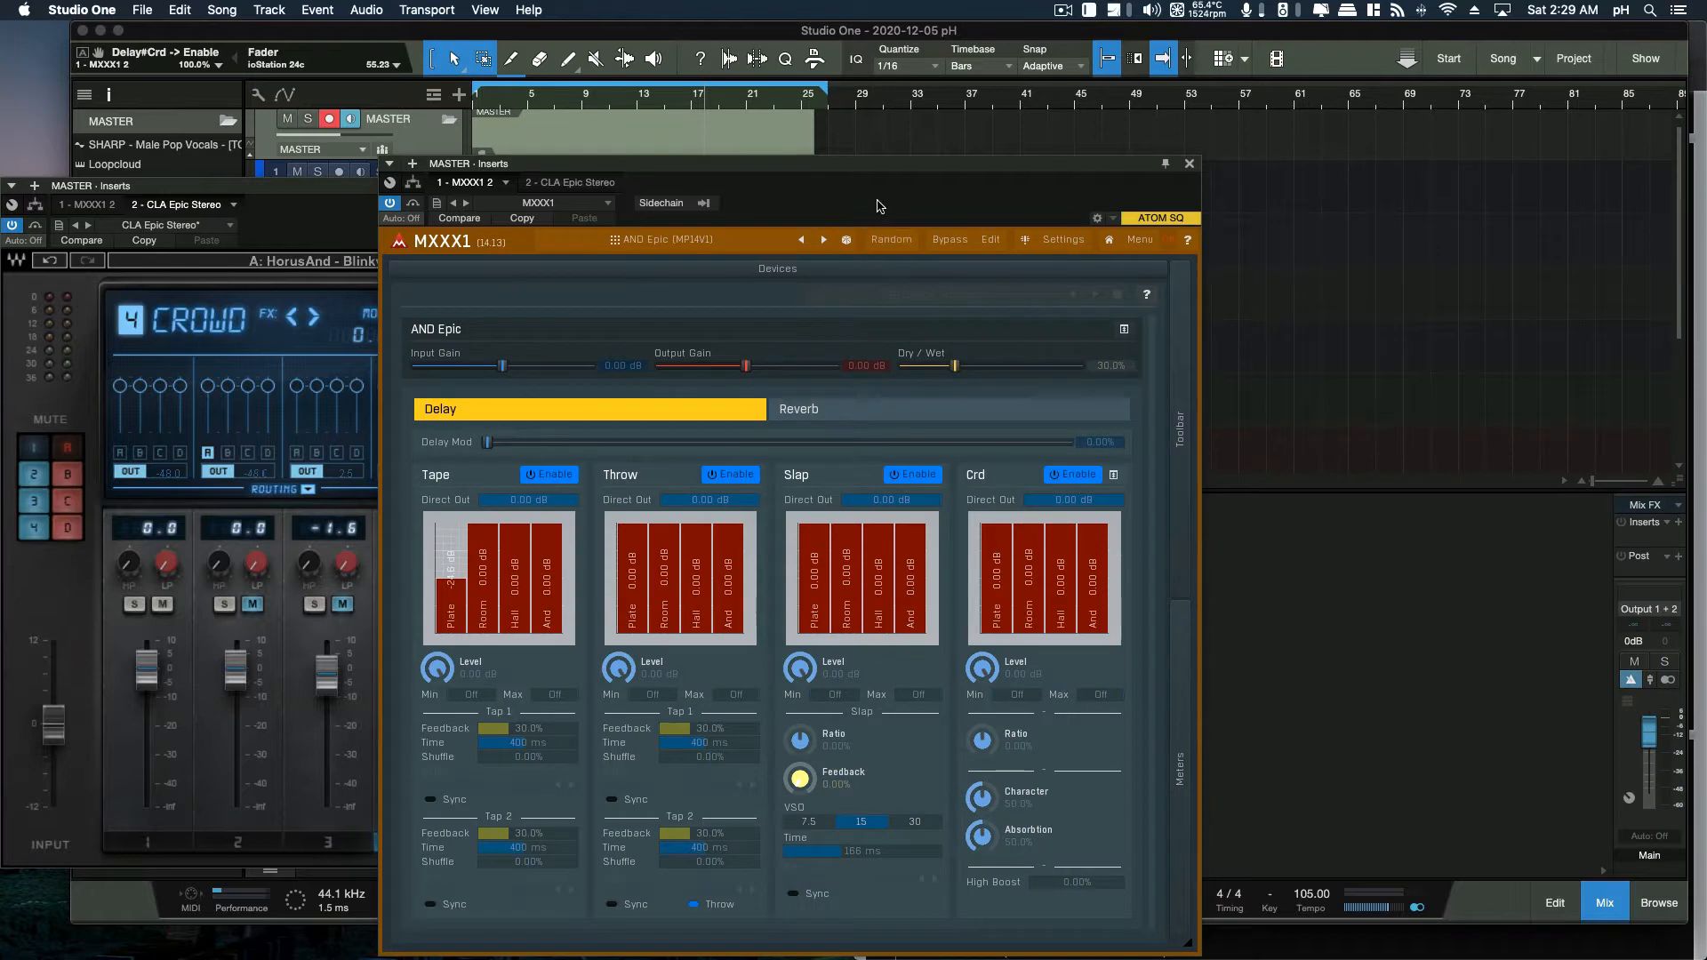
drag(899, 210, 1315, 174)
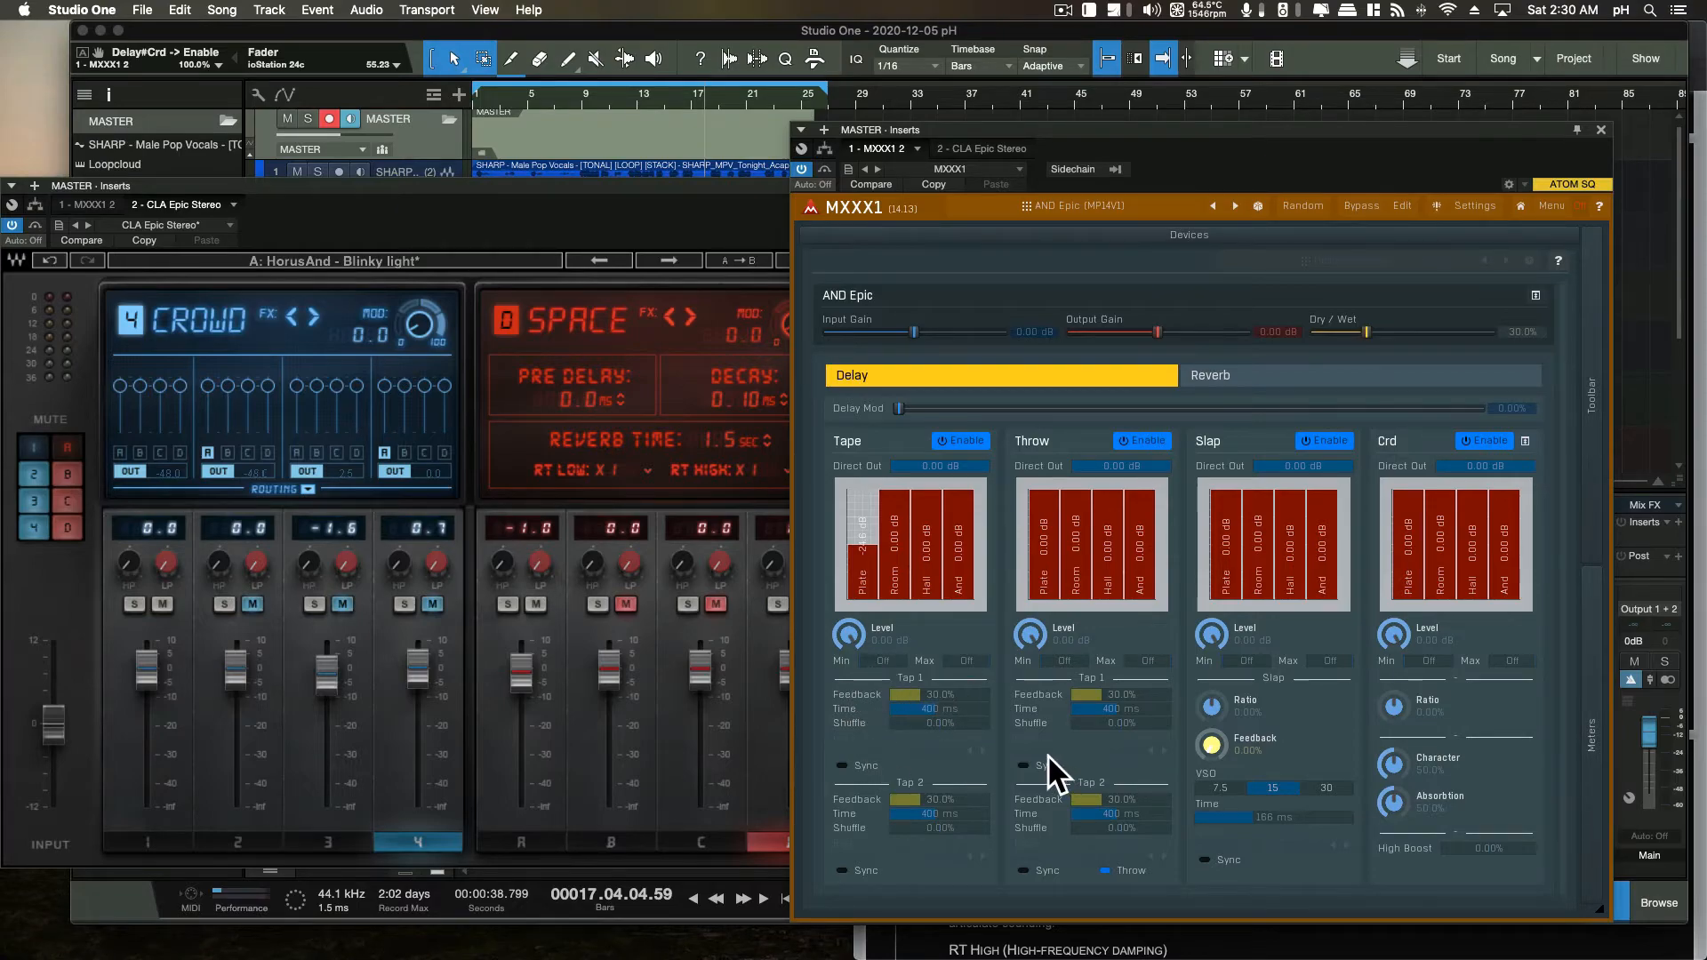
- Switch to the CLA Epic User Guide in Chrome and look up the Effect Fader Section naming the delay processors
key(ctrl+Up)
click(1360, 831)
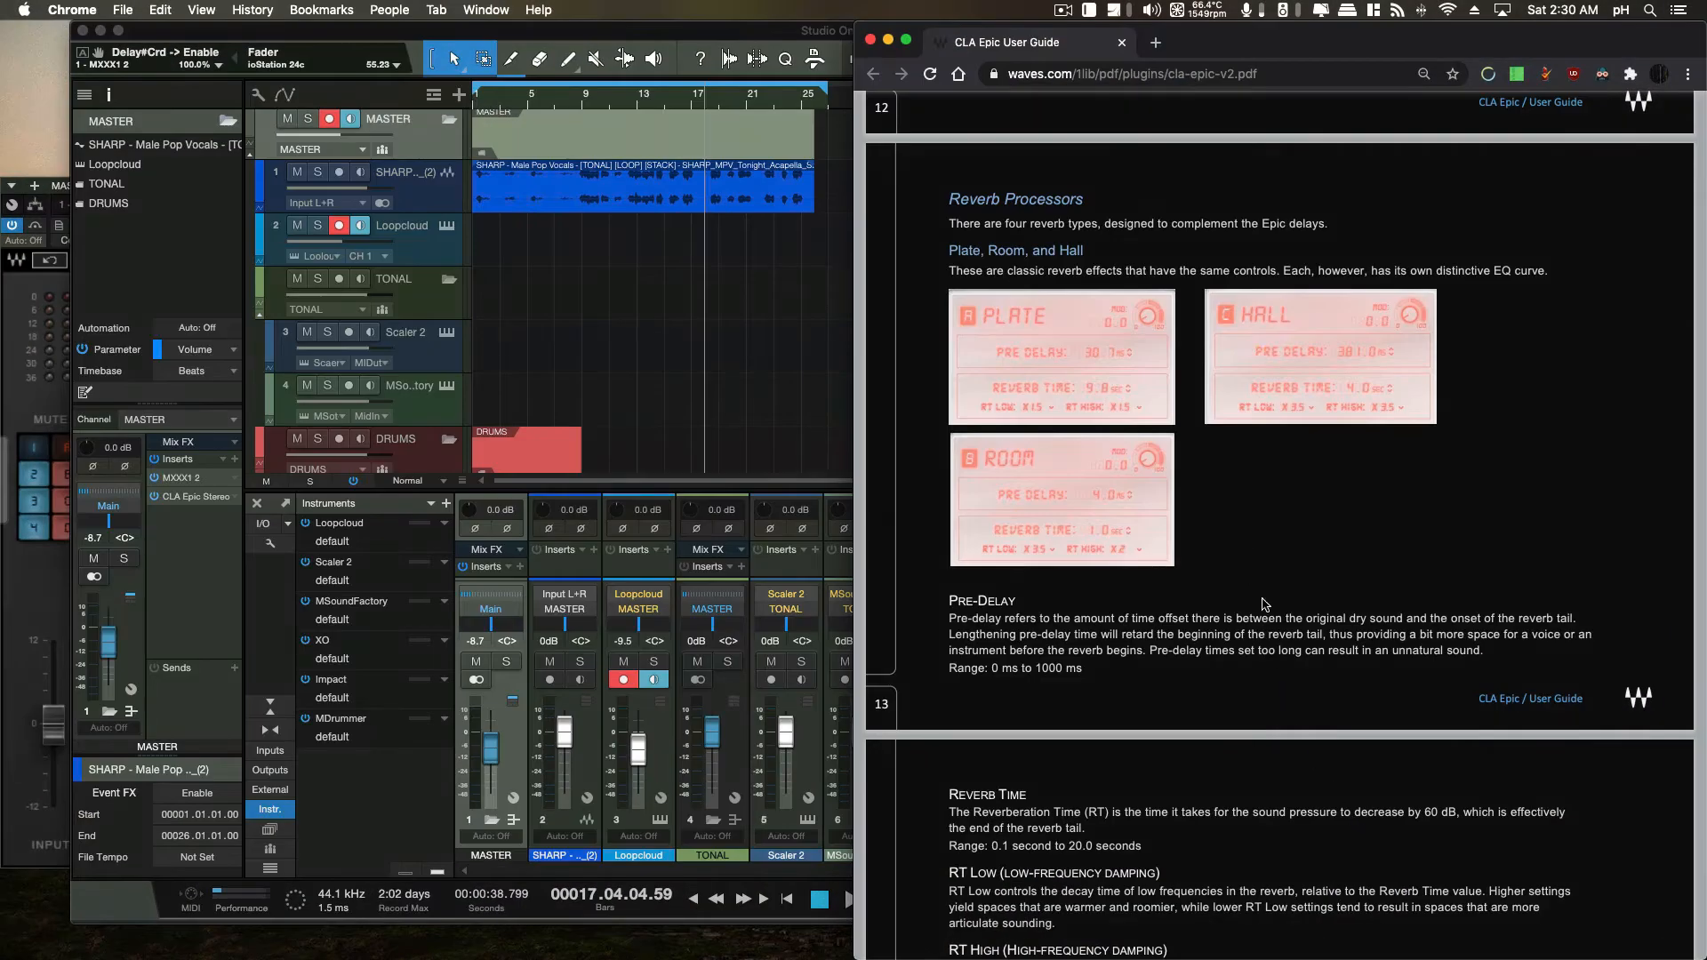
scroll(1265, 605, up, 20)
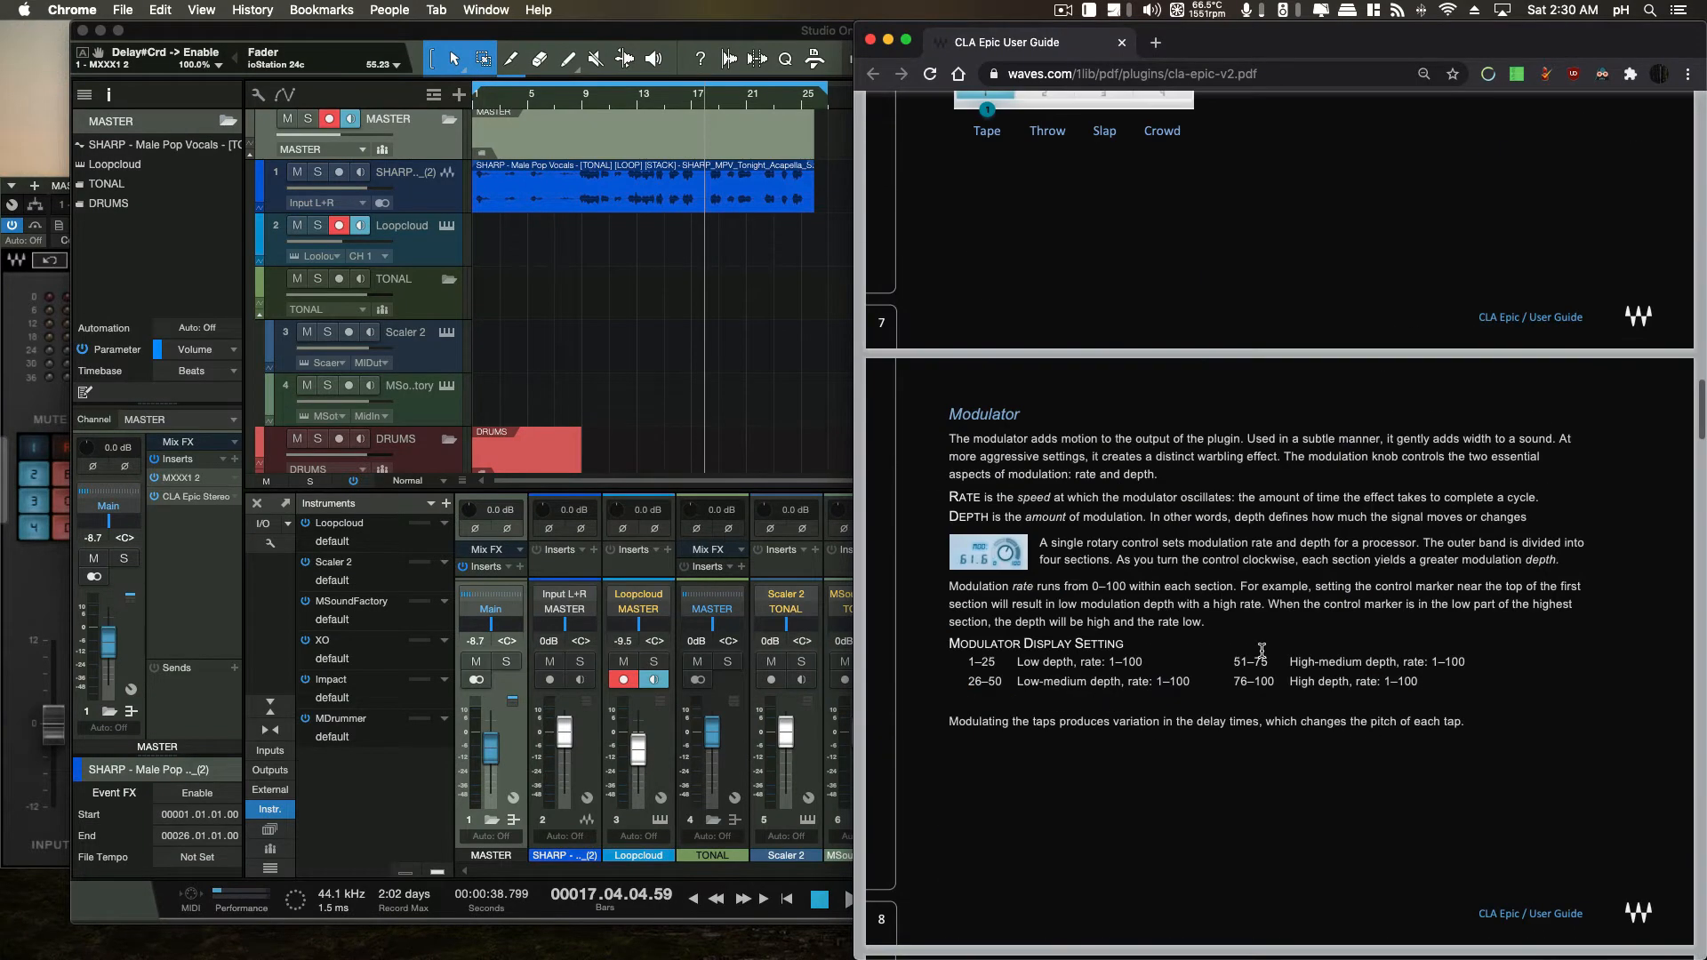
scroll(1262, 650, up, 10)
scroll(1058, 742, down, 2)
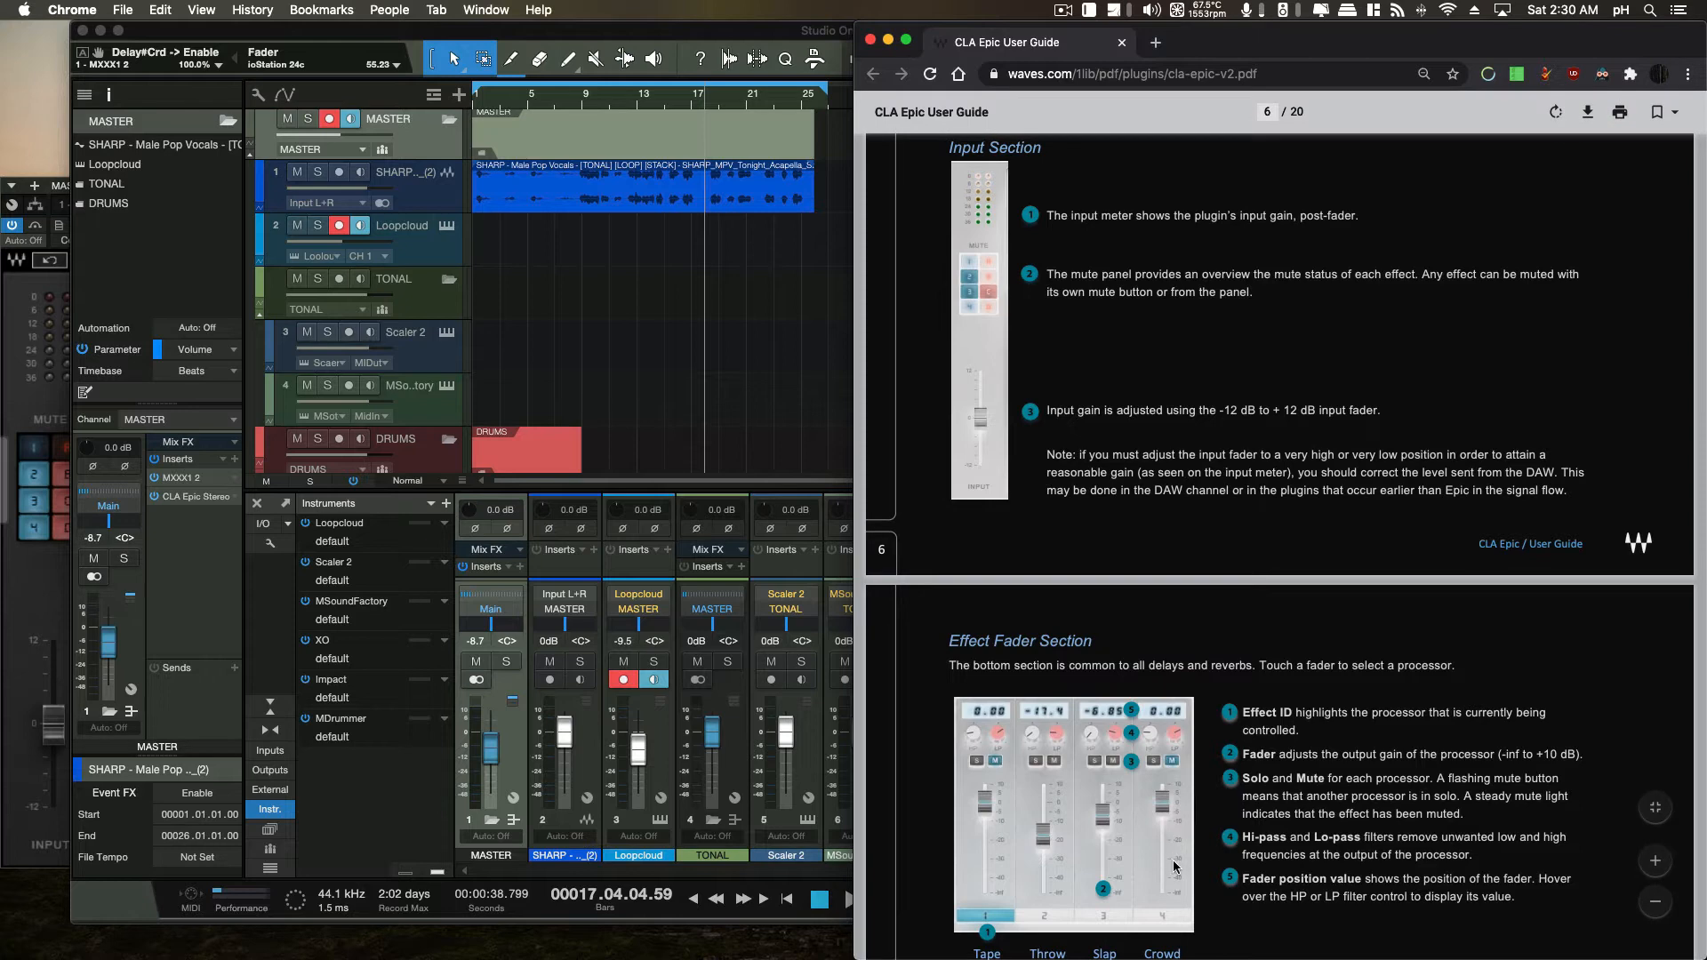
- Switch back to Studio One and arrange the CLA Epic and MXXX1 windows side by side
click(203, 802)
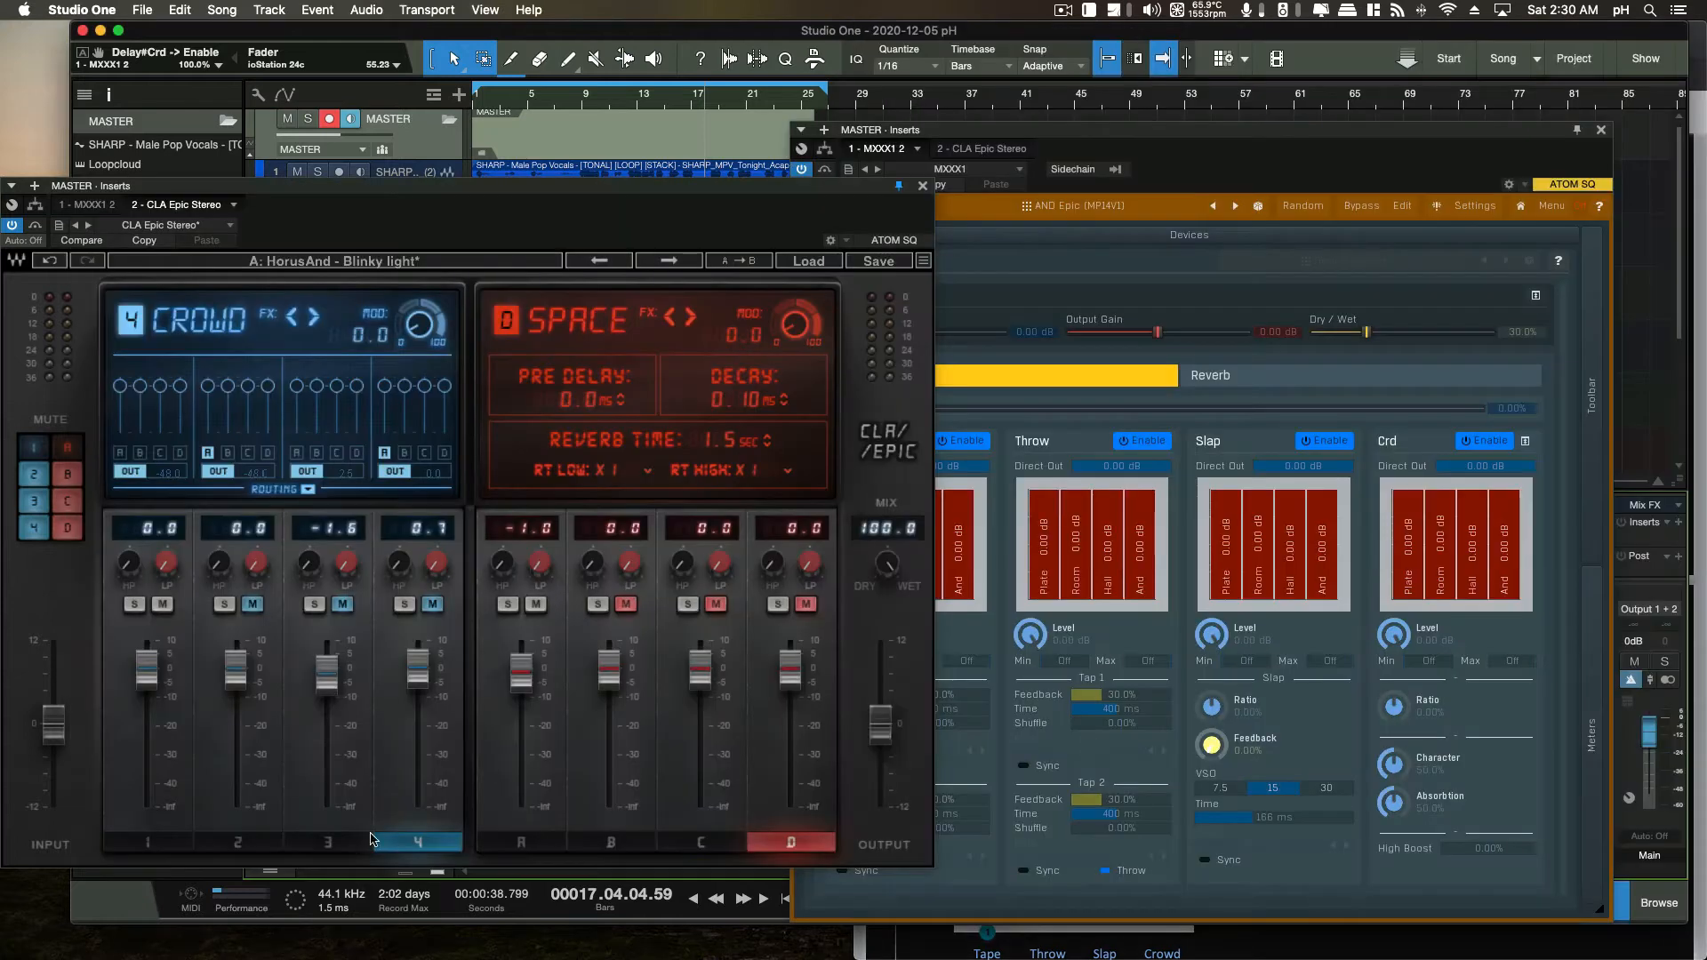
drag(1145, 131, 1233, 119)
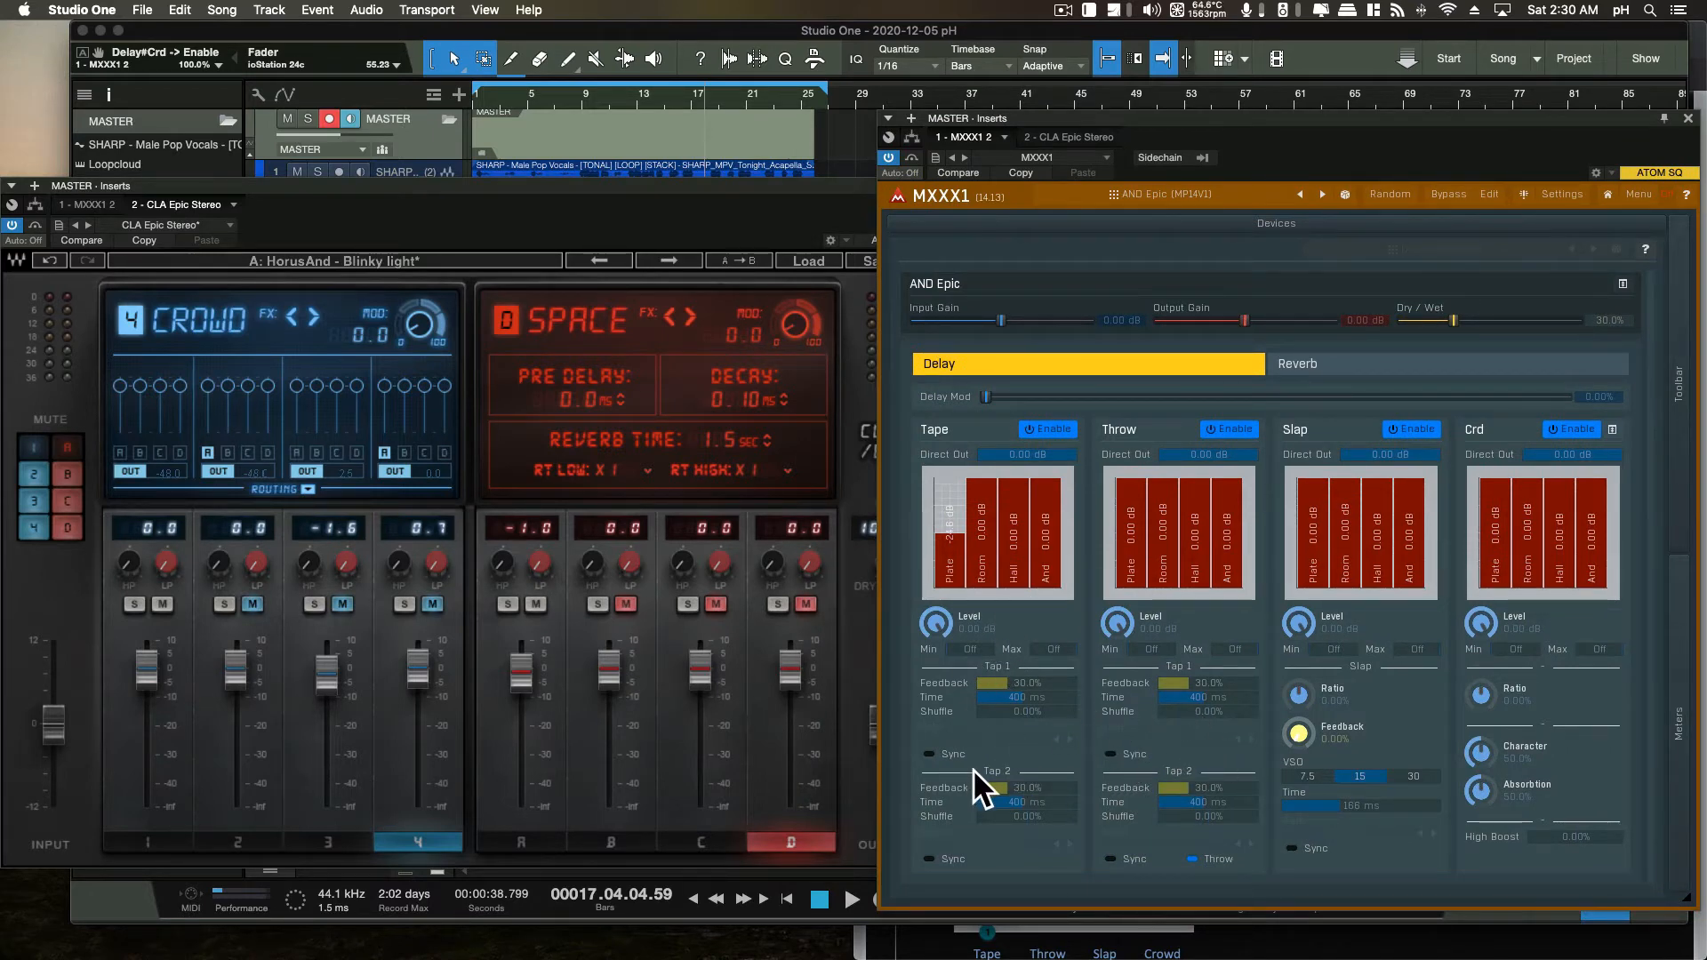
click(1192, 859)
drag(513, 182, 600, 218)
click(1055, 153)
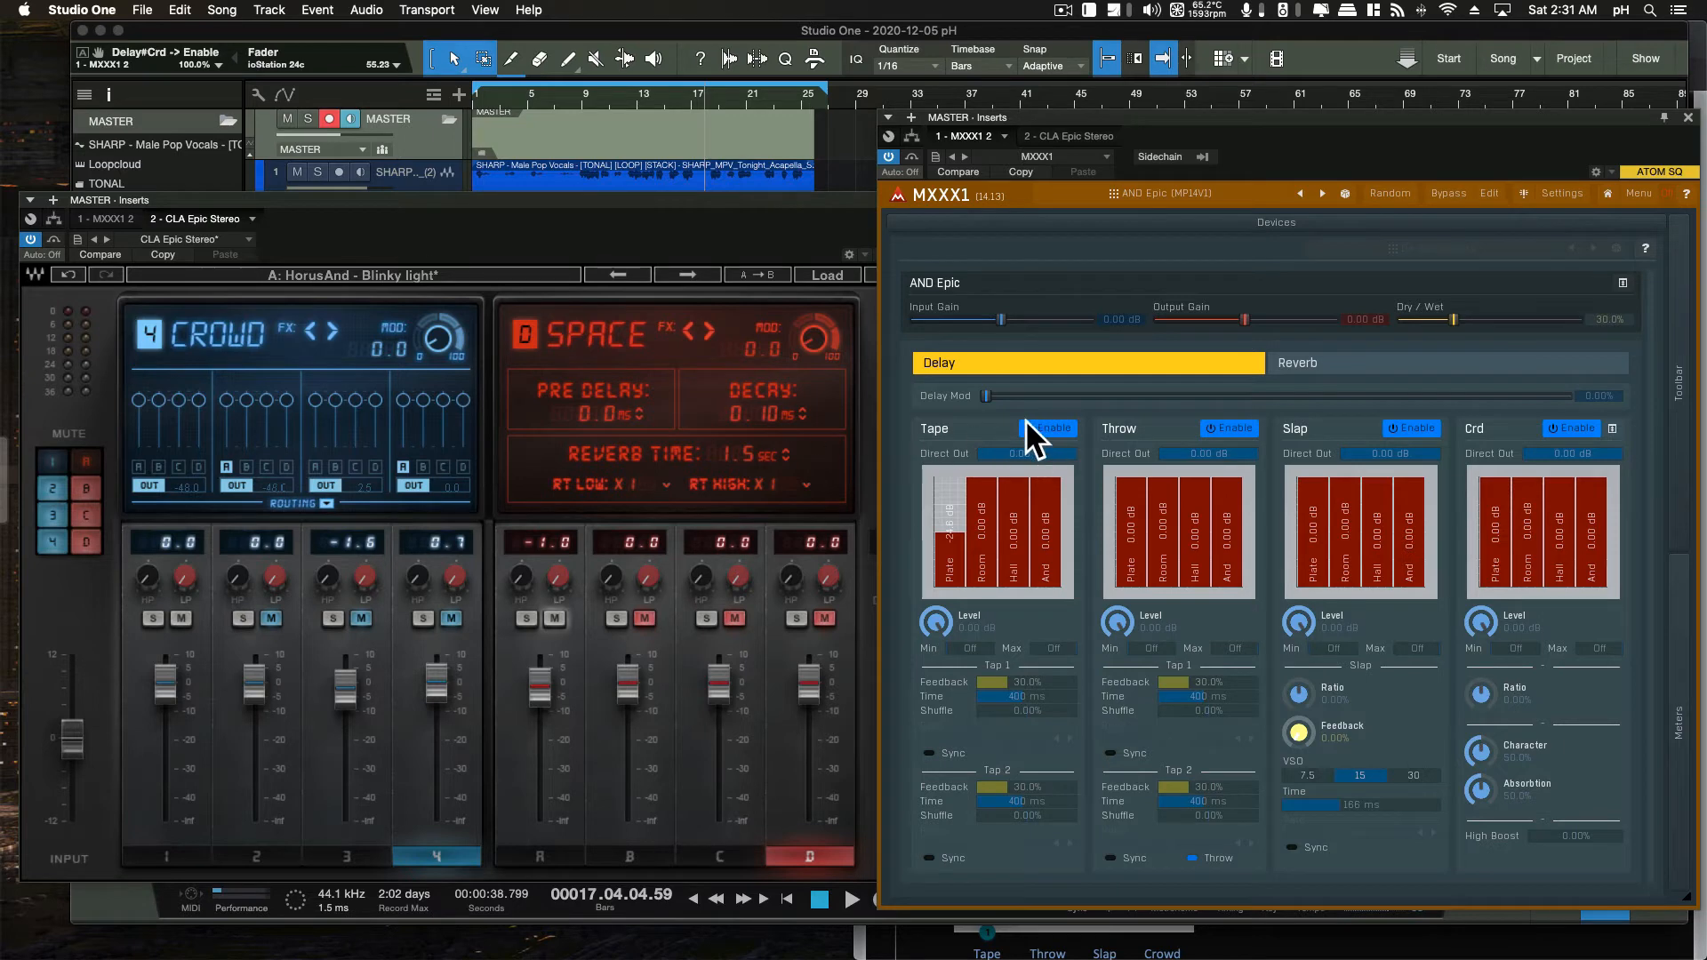
- Examine the Delay Mod multiparameter's settings and look through the full list of managed multiparameters in MXXX1
right_click(984, 397)
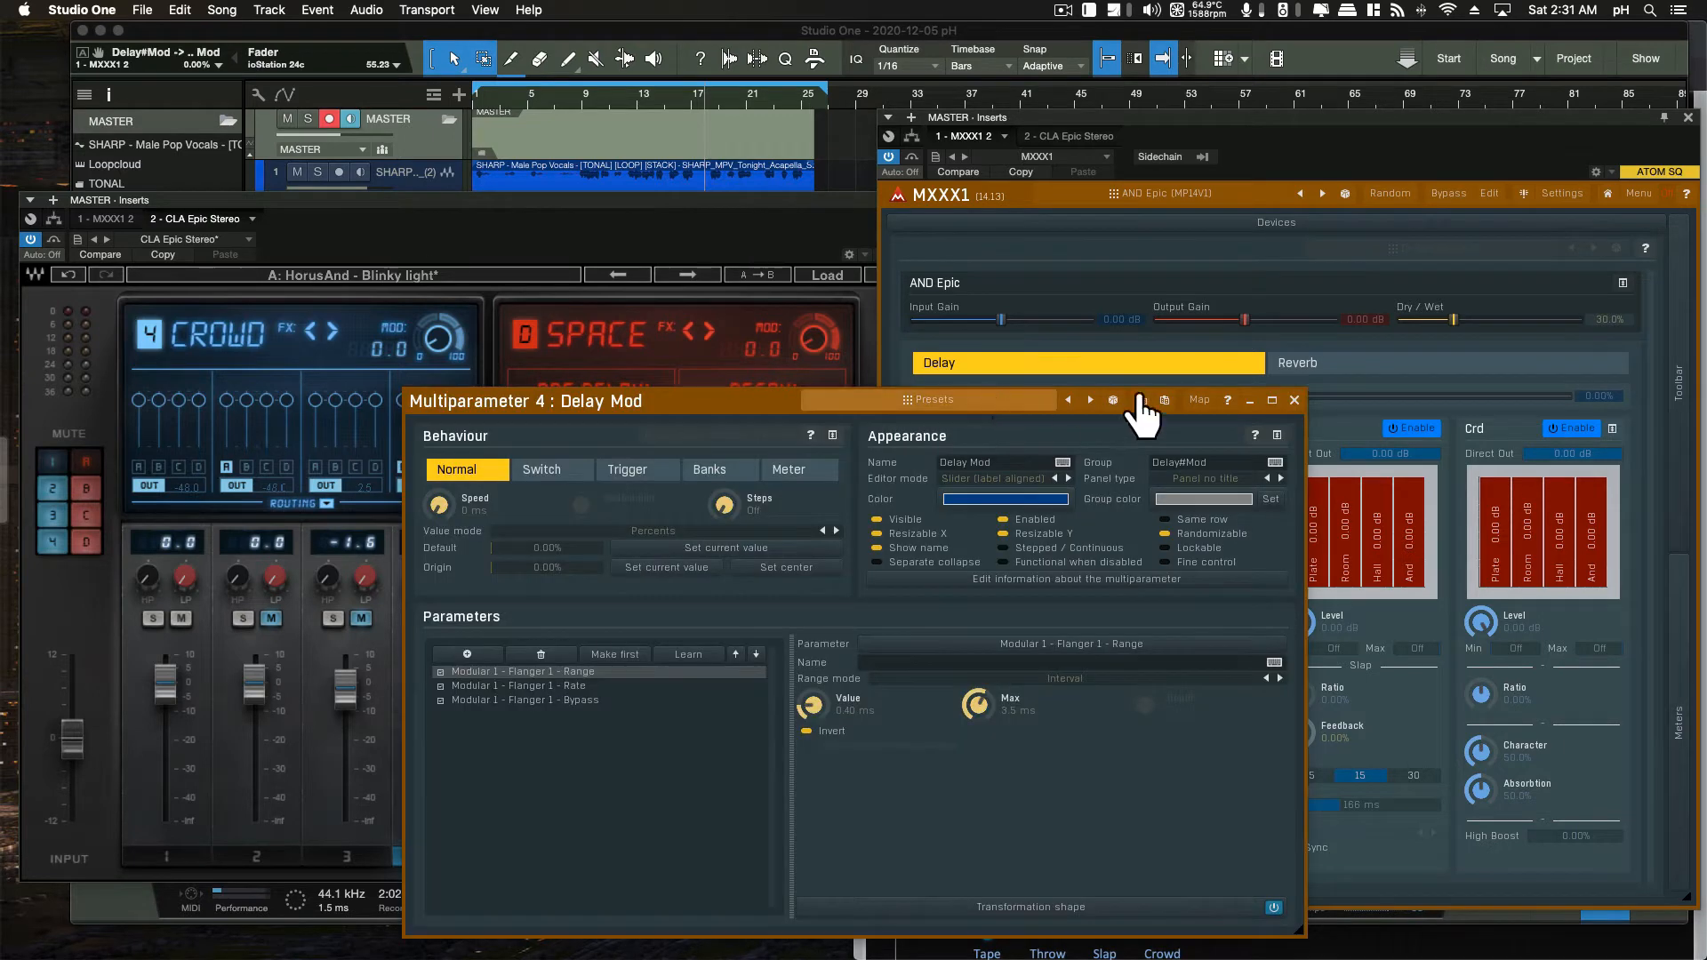
click(1294, 400)
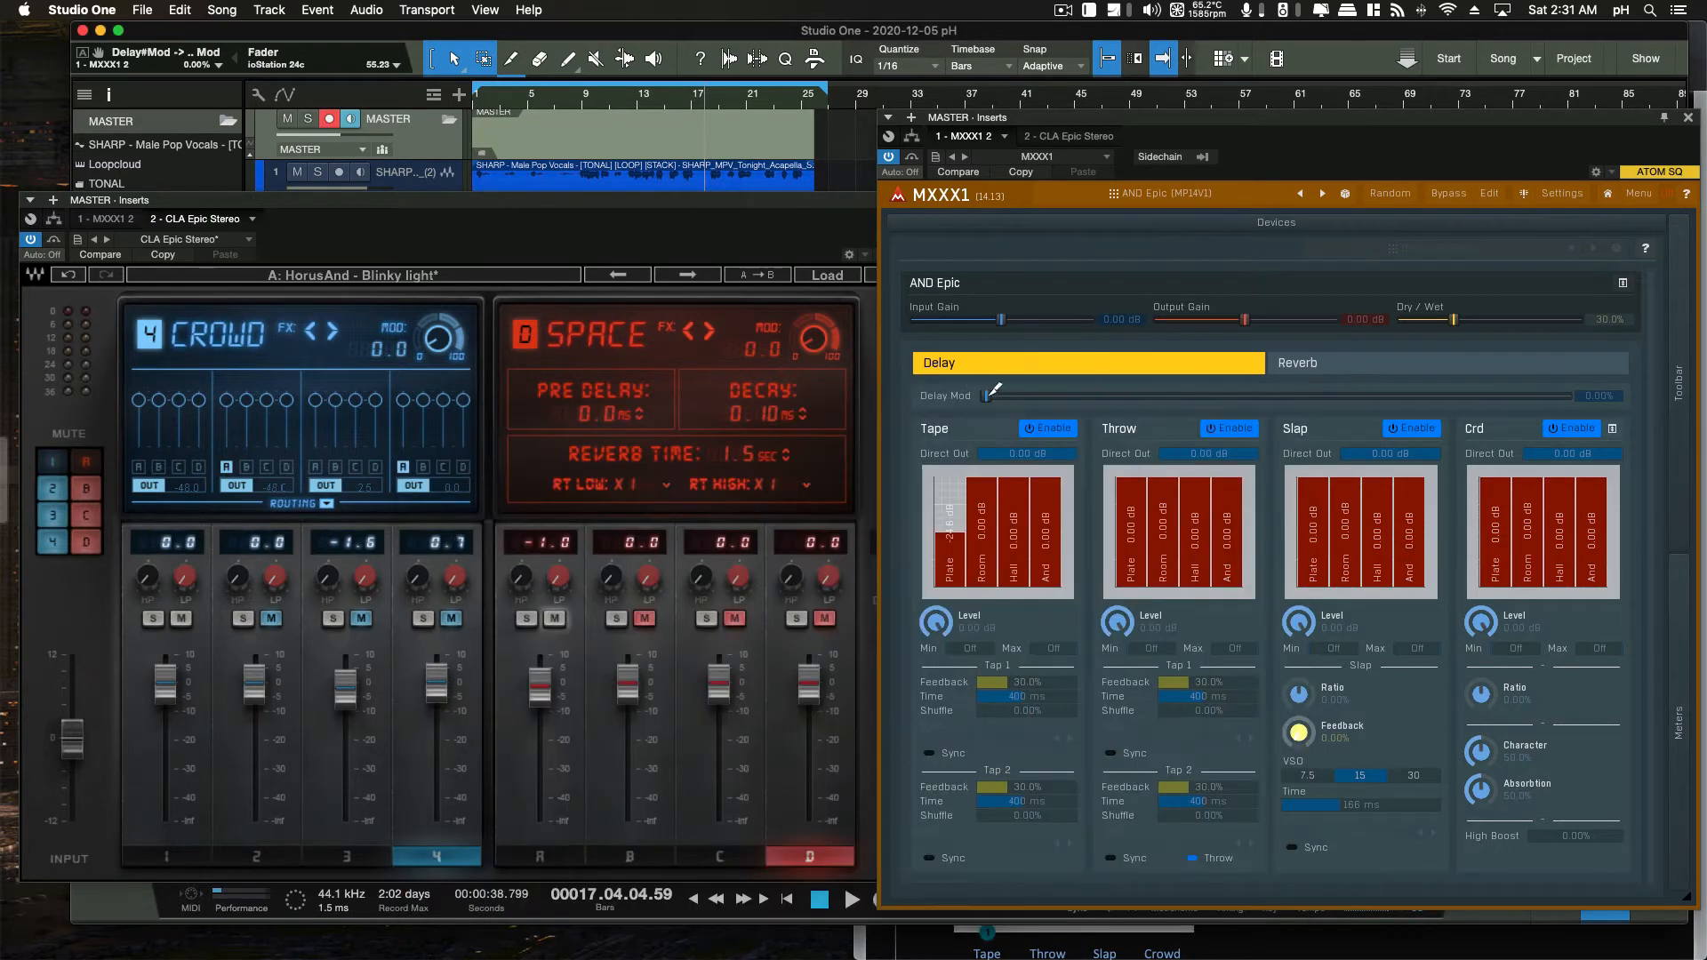
right_click(988, 396)
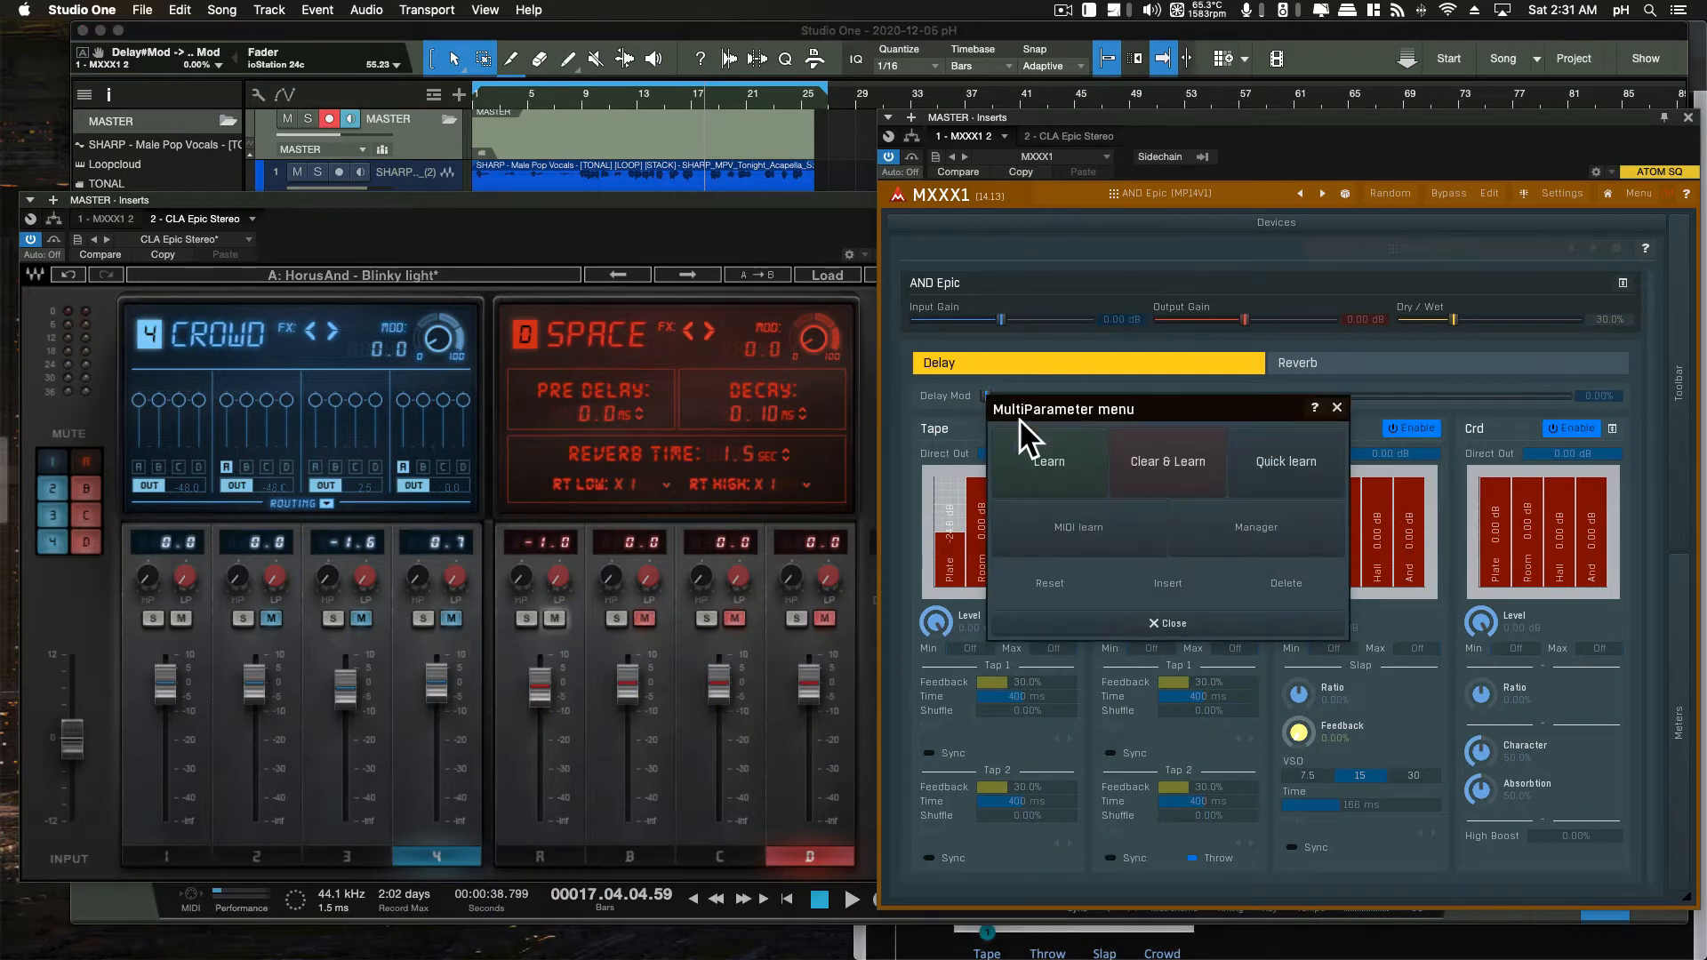
click(1274, 526)
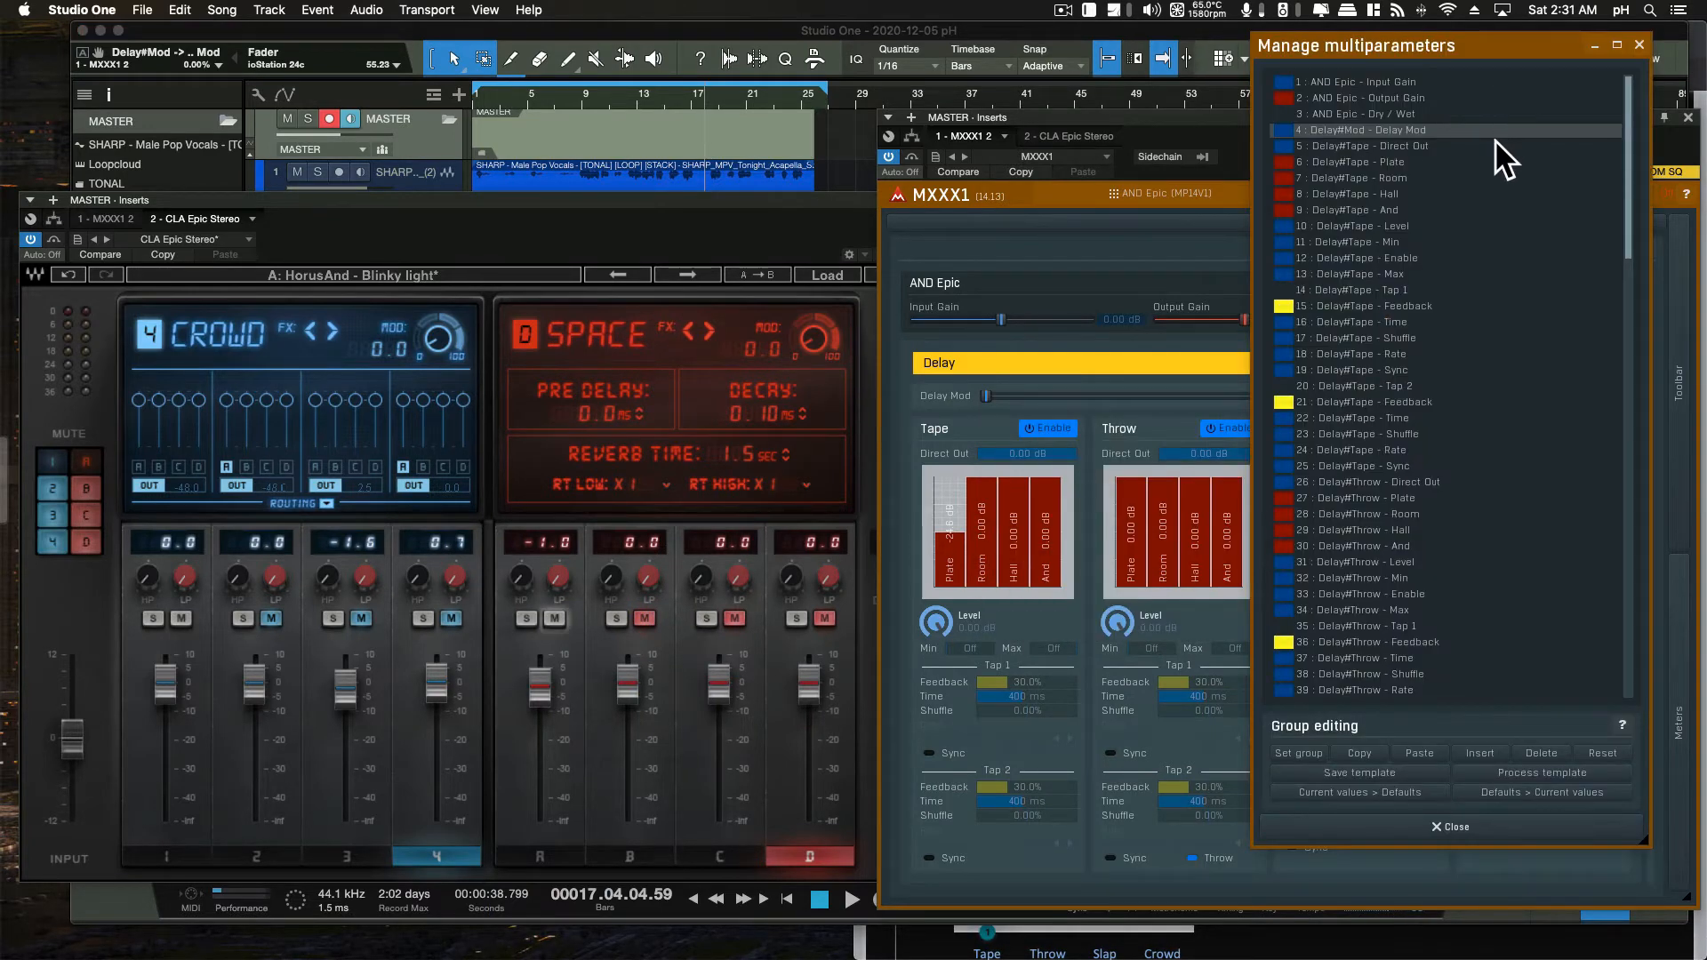
scroll(1489, 182, down, 15)
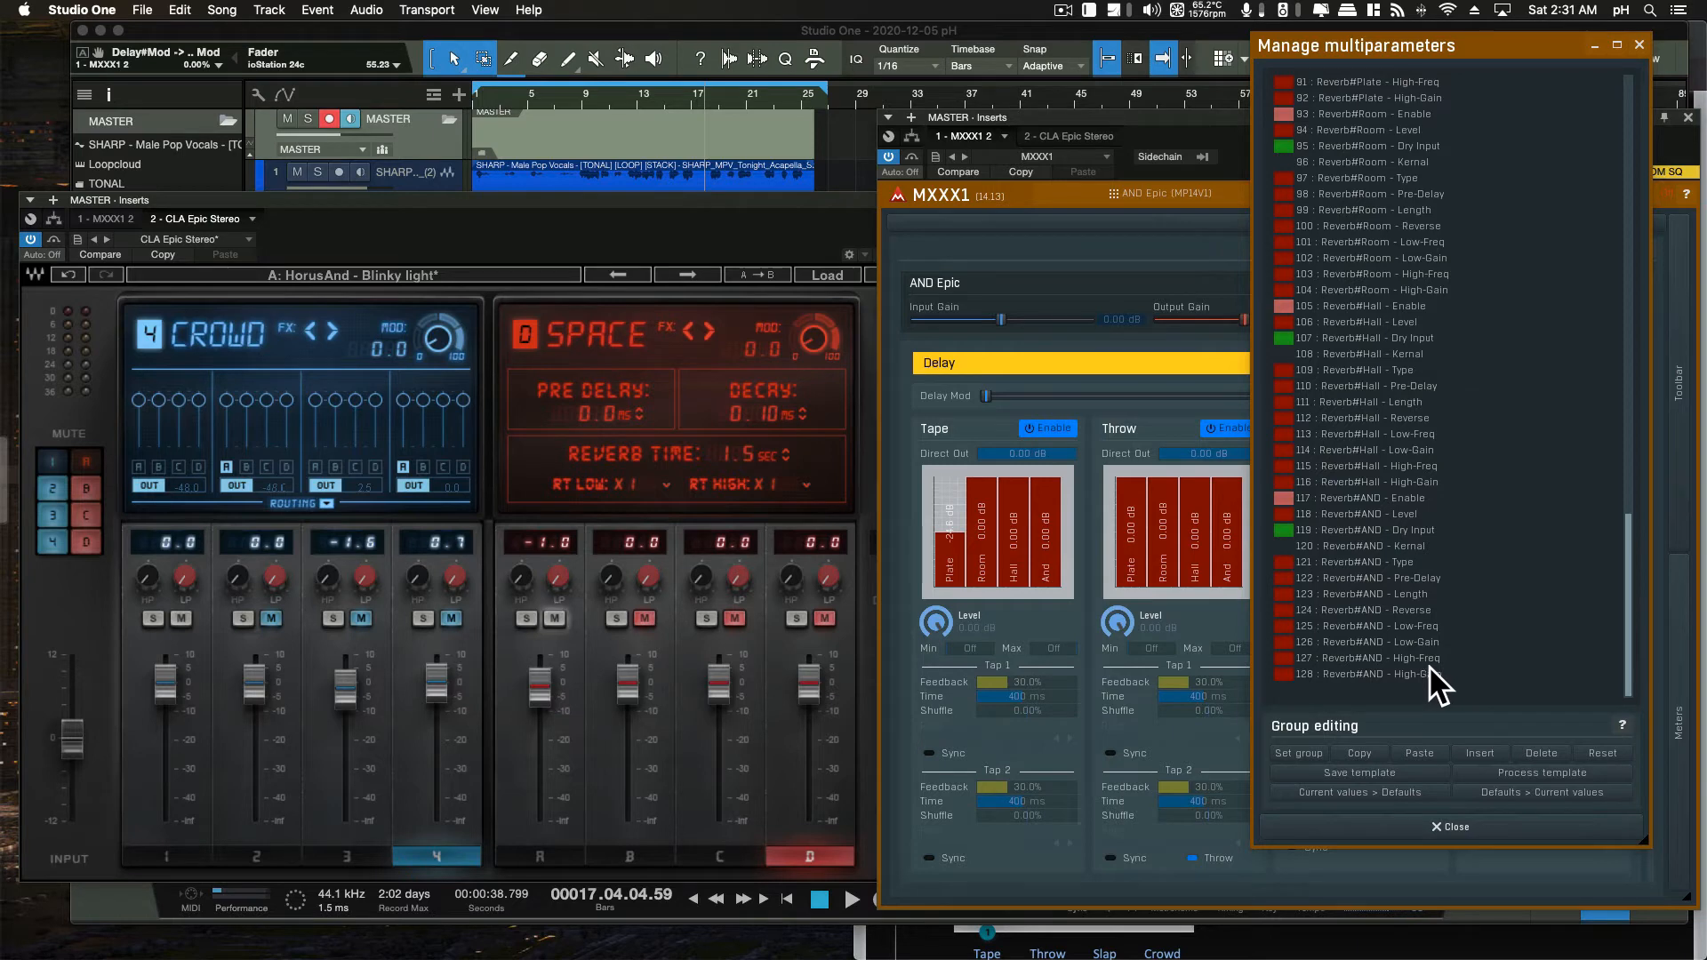
scroll(1434, 667, up, 10)
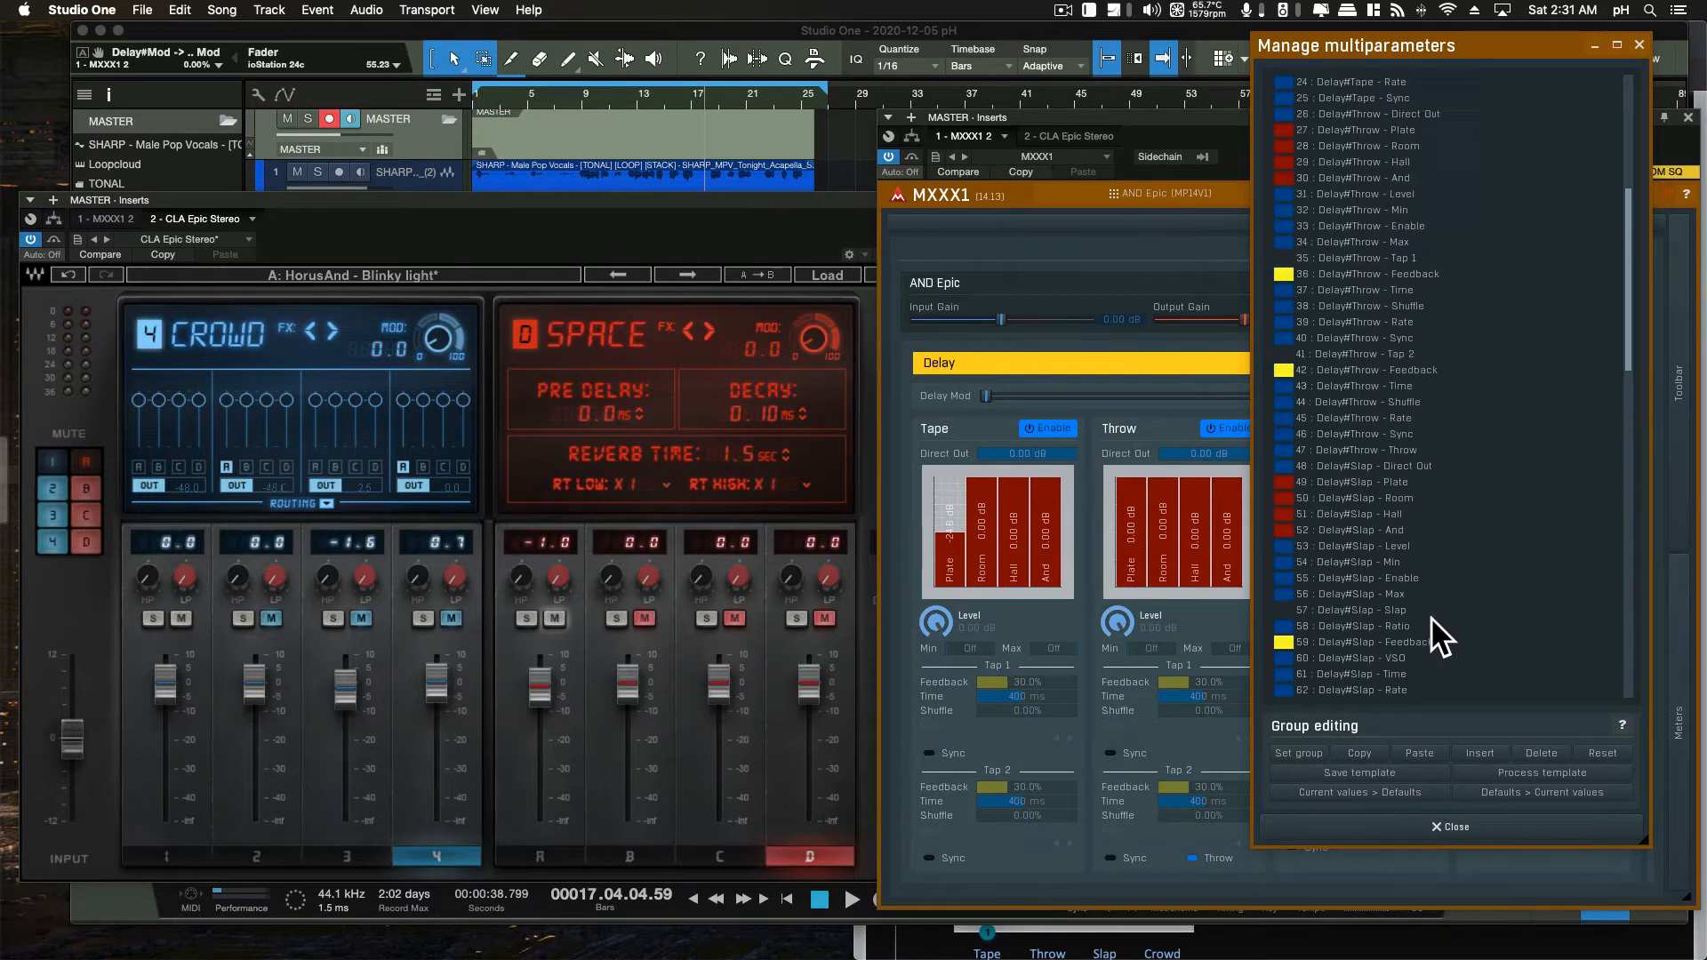
scroll(1436, 631, up, 5)
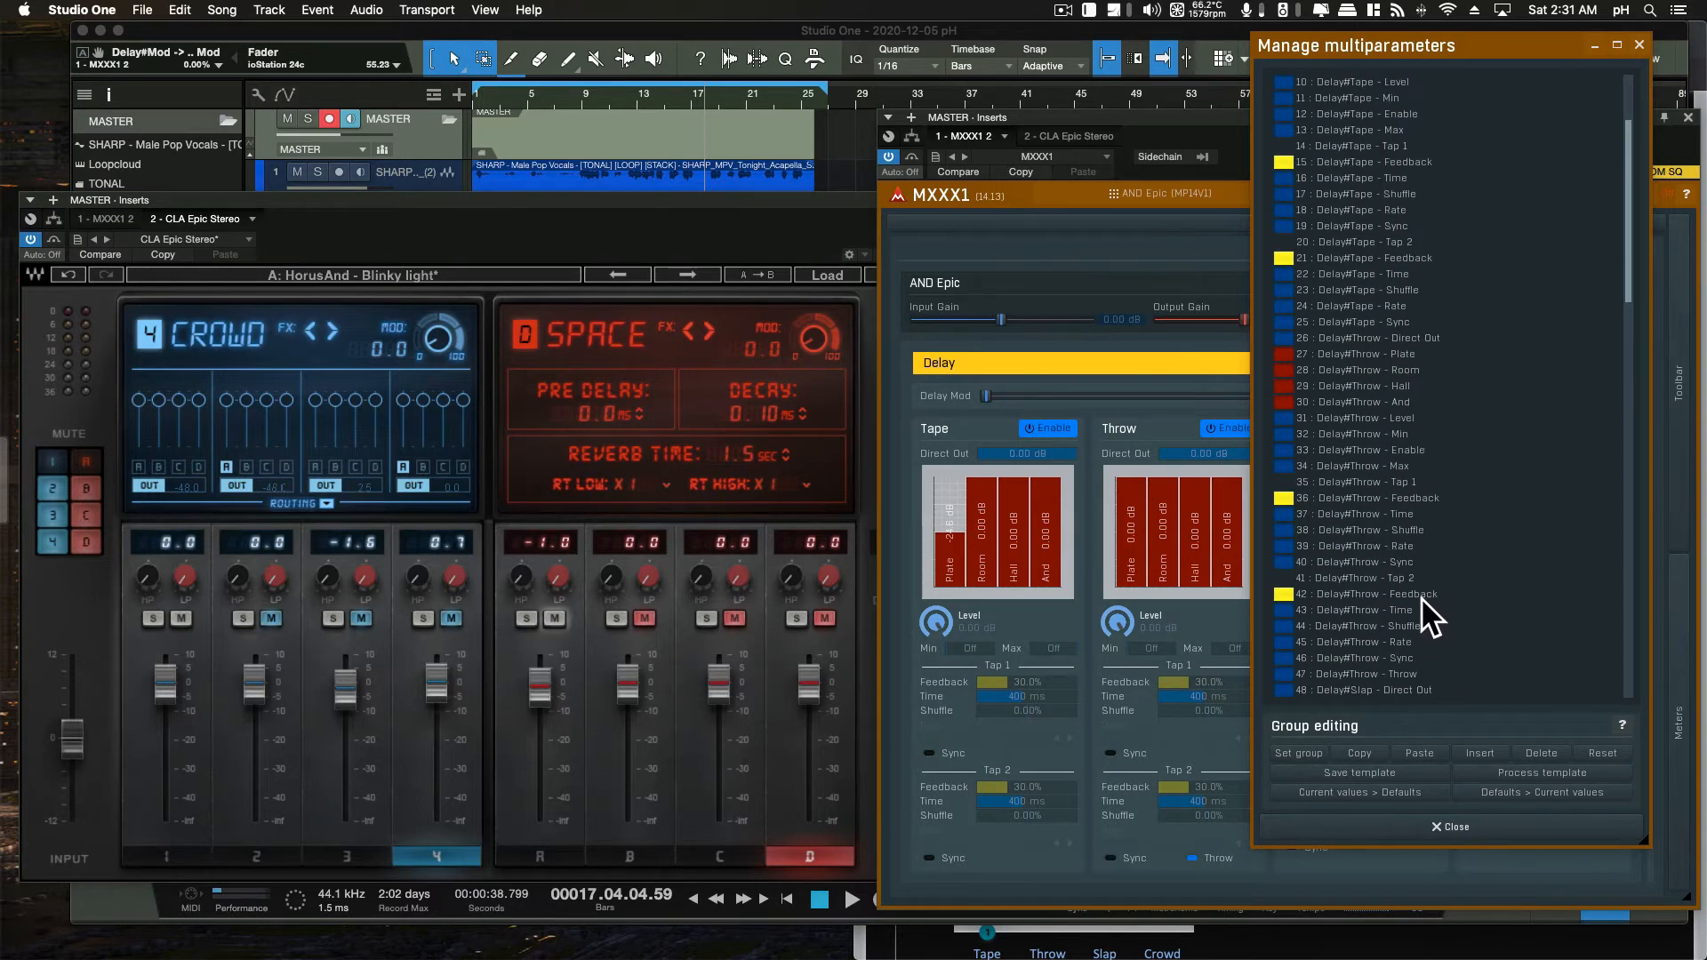
scroll(1429, 616, up, 1)
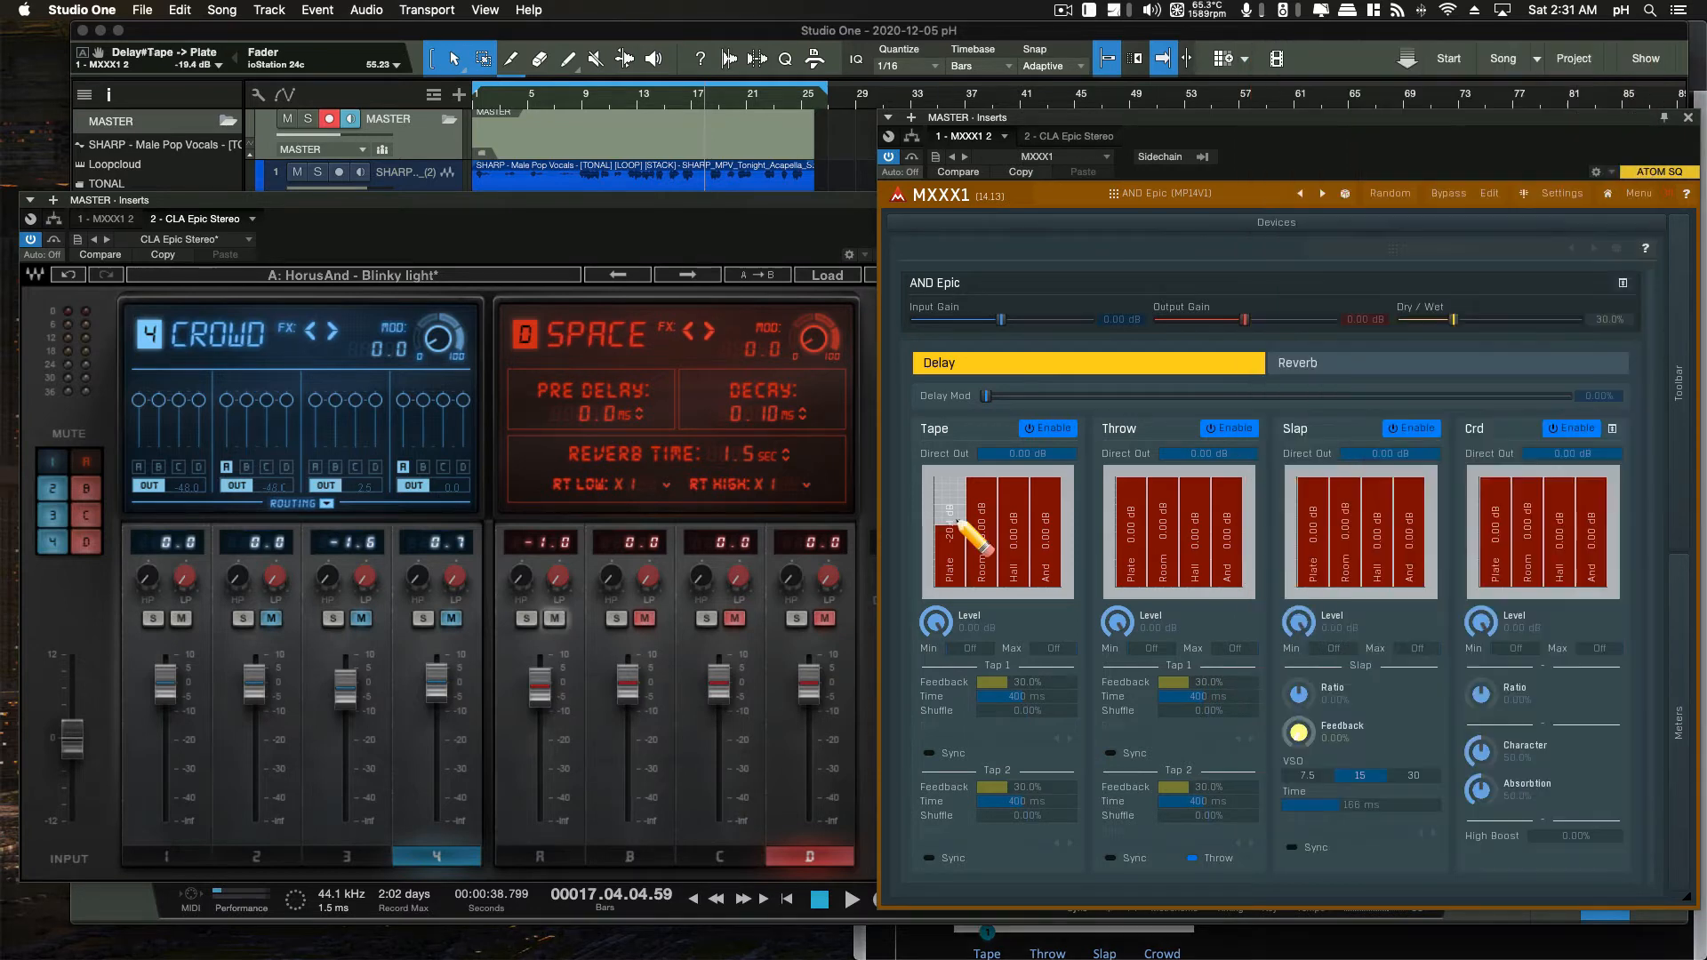
- Raise the Tape delay's Plate send to 0.00 dB in MXXX1
drag(952, 507, 953, 463)
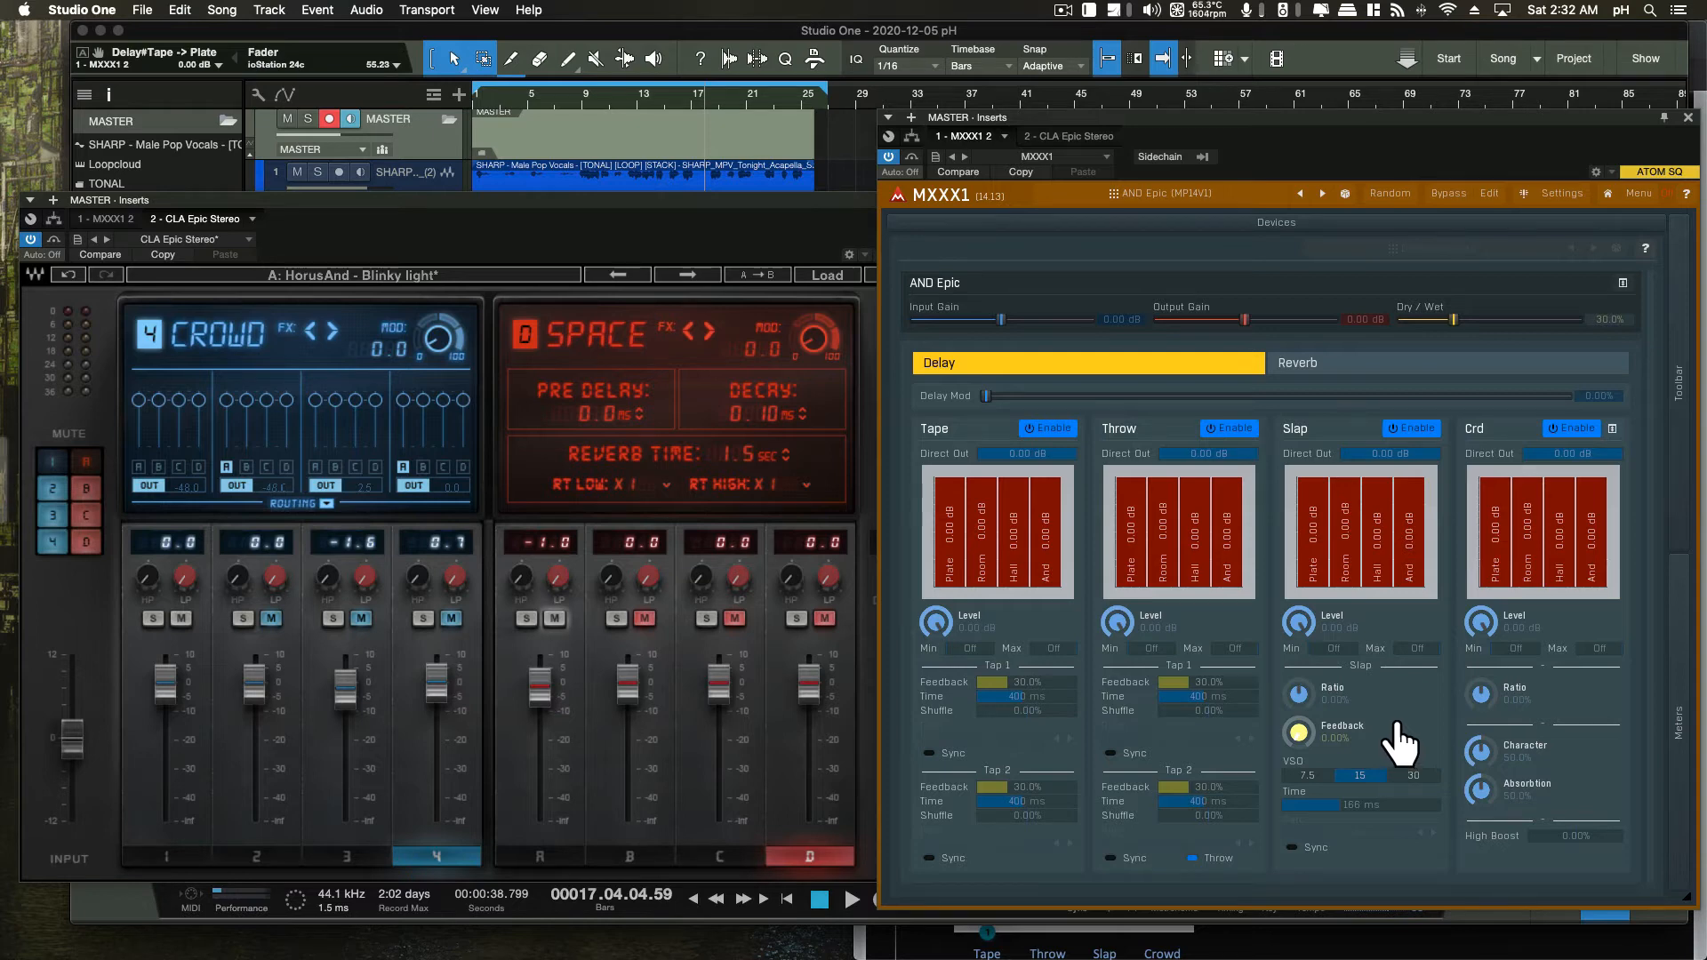
- Show the Slap delay's time settings in CLA Epic and set its VSO to 30
click(365, 859)
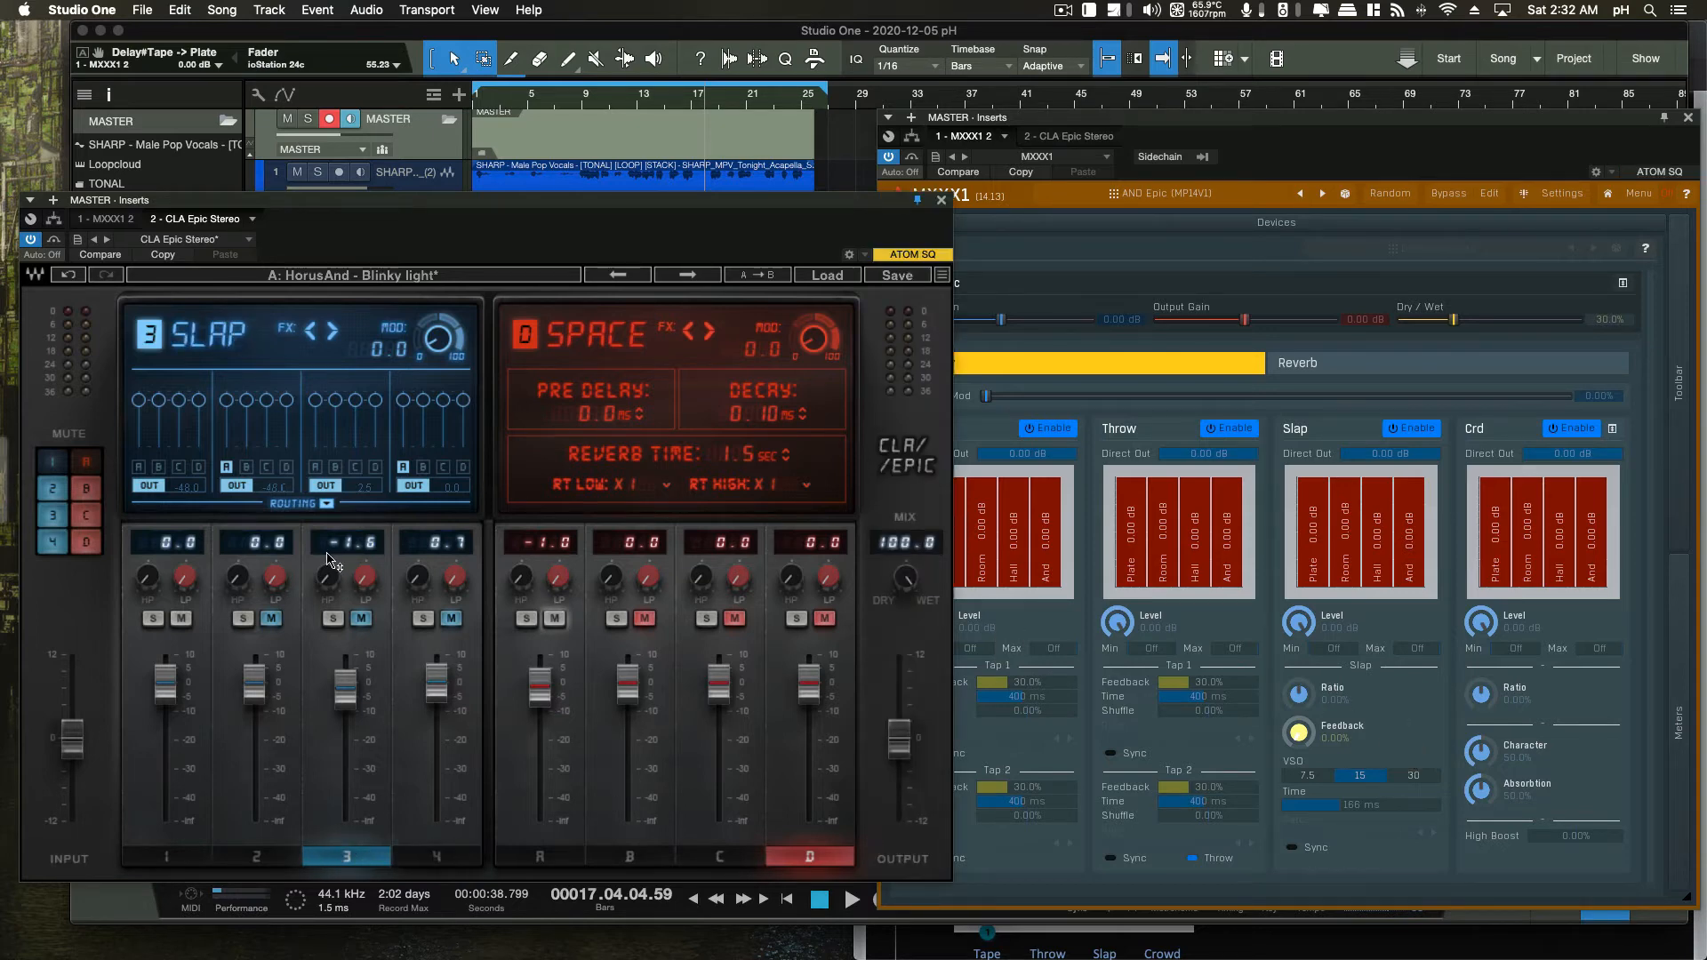
click(321, 504)
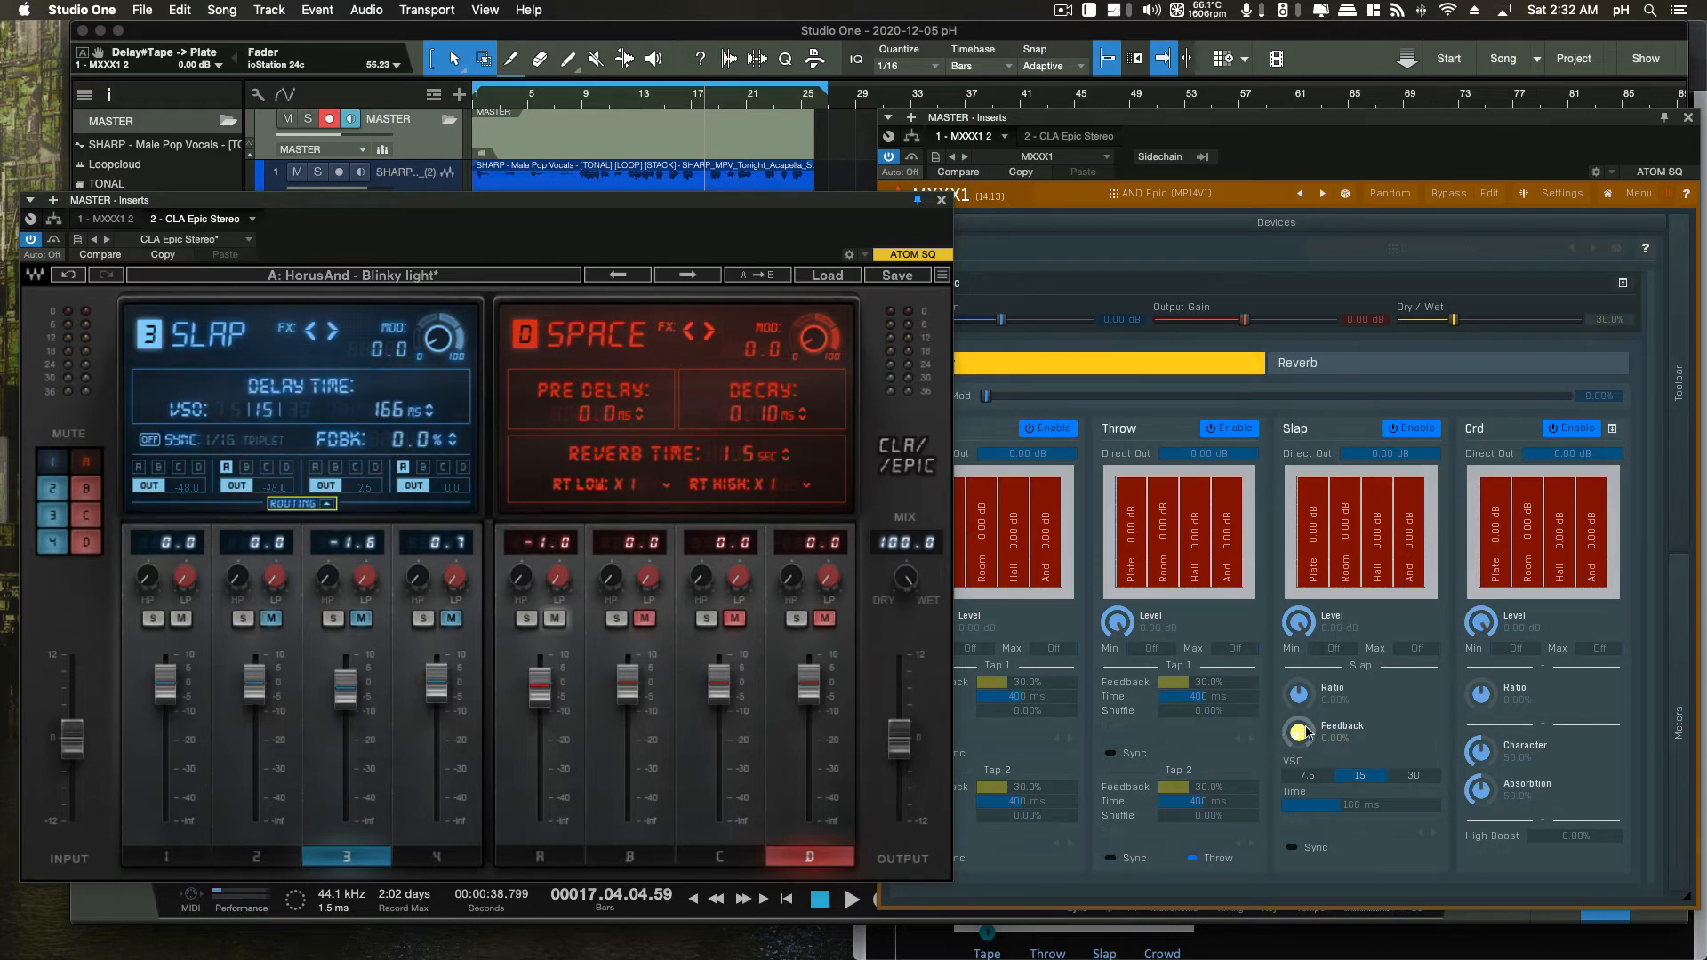
click(1274, 751)
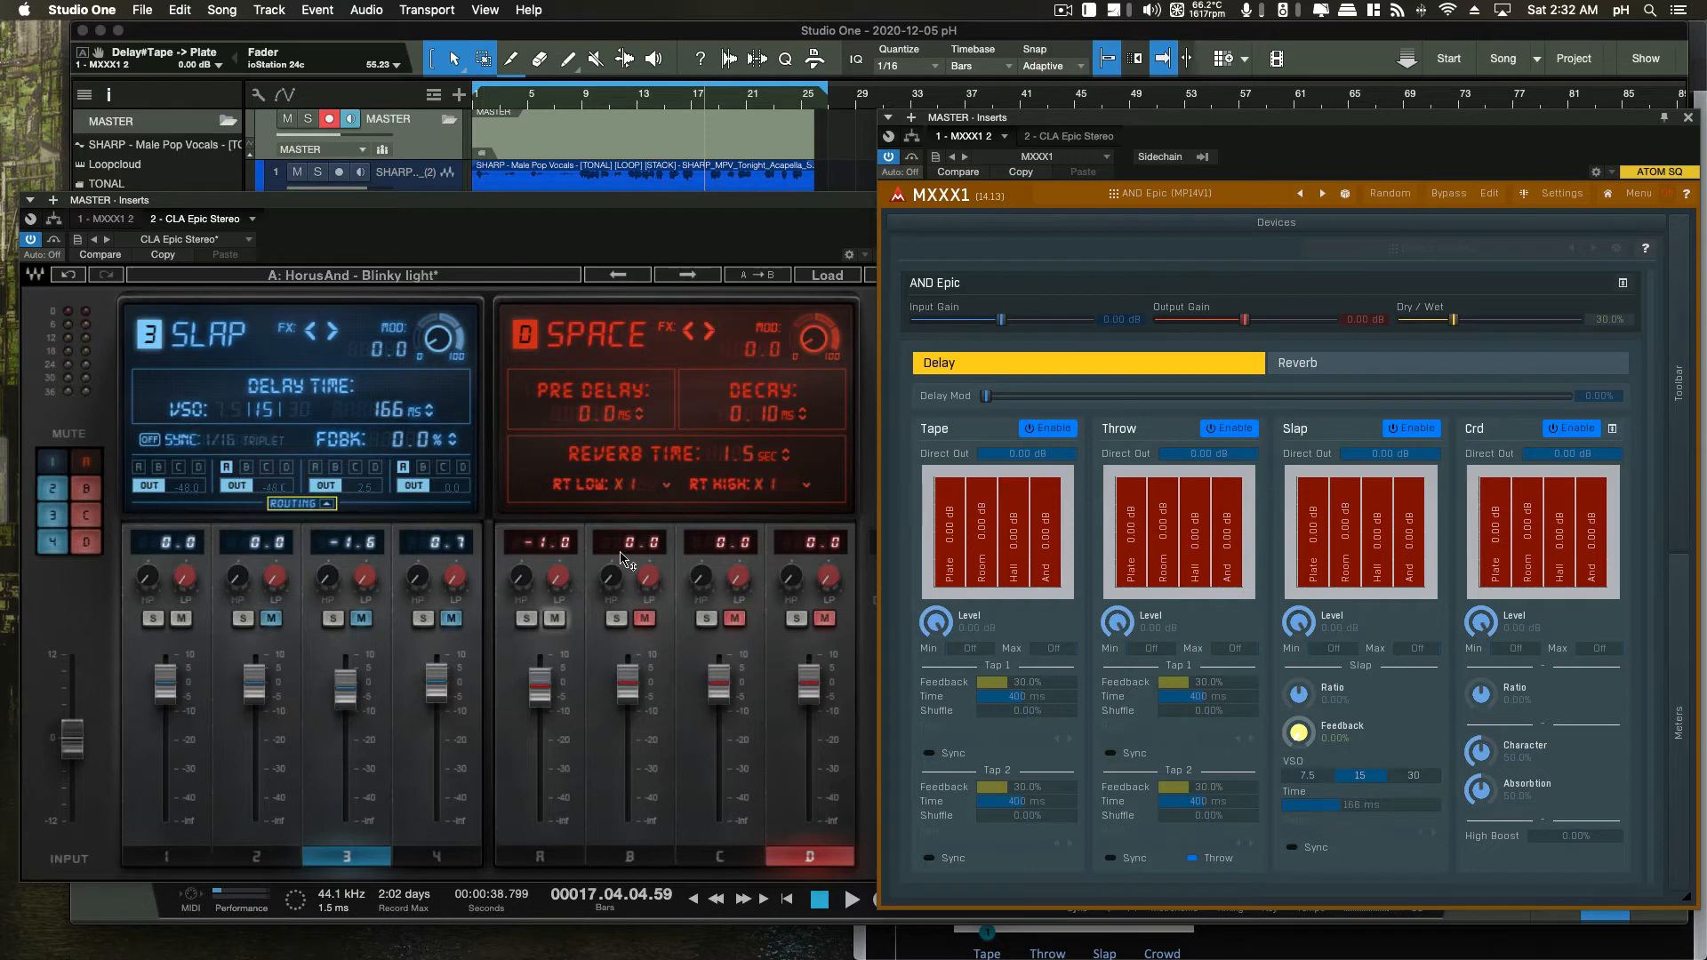
click(231, 411)
click(264, 410)
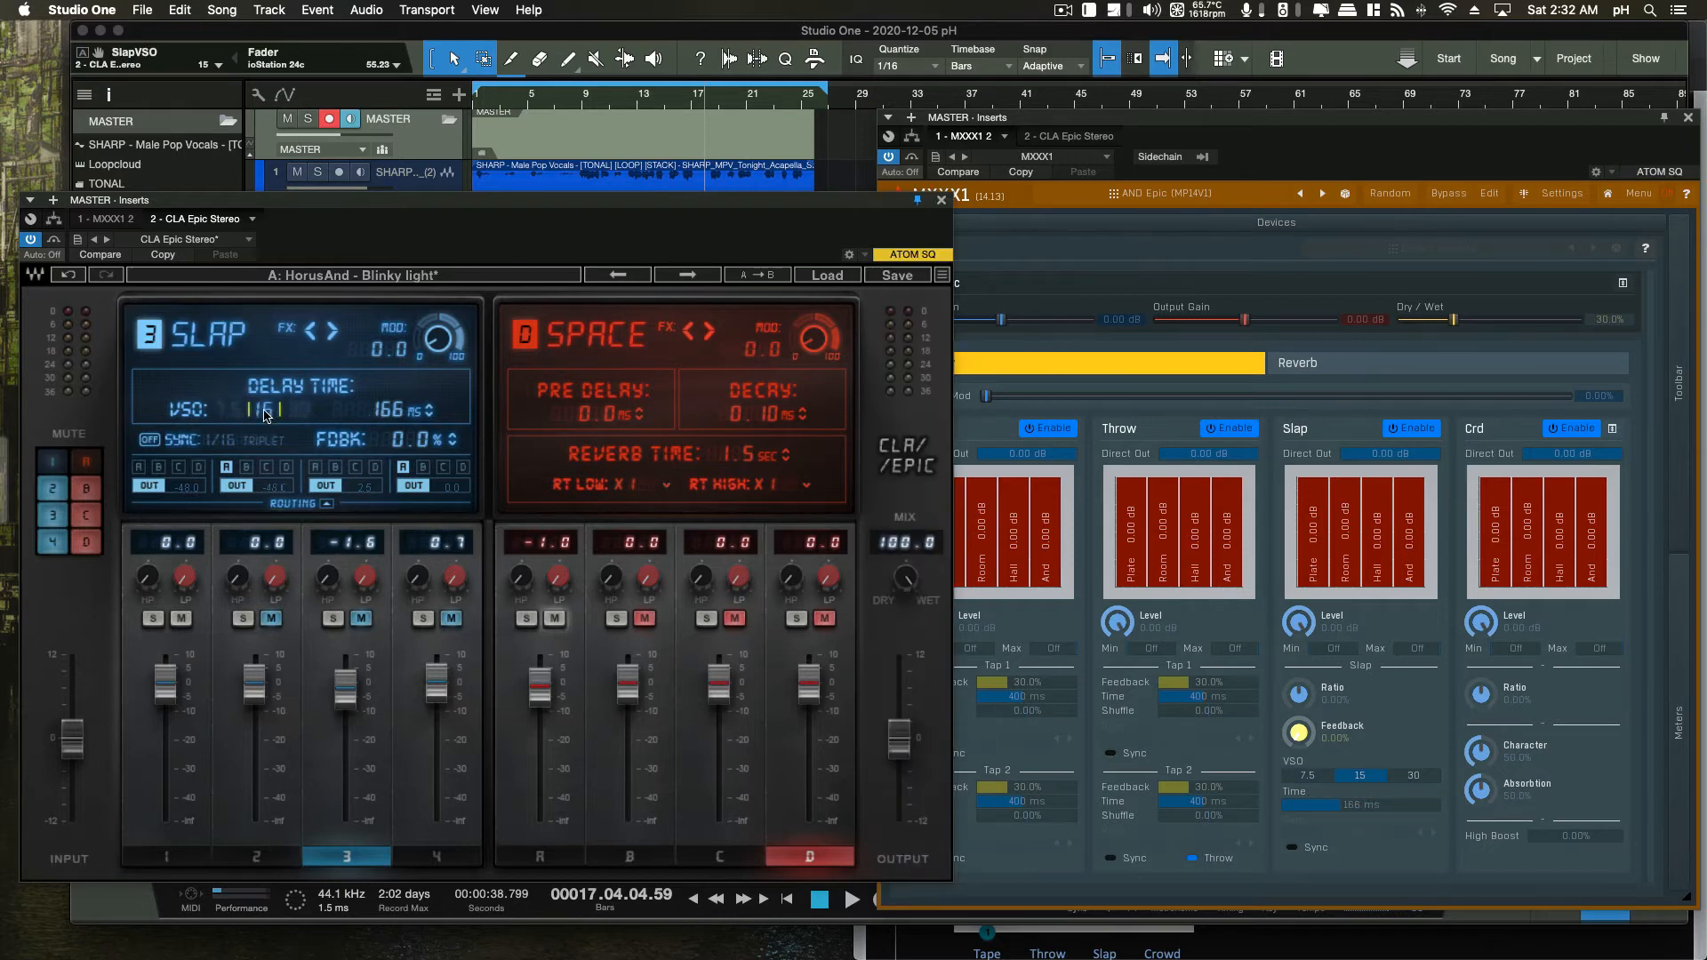
click(298, 412)
- Try VSO 7.5 on MXXX1's Slap delay and set it back to 15
click(1360, 777)
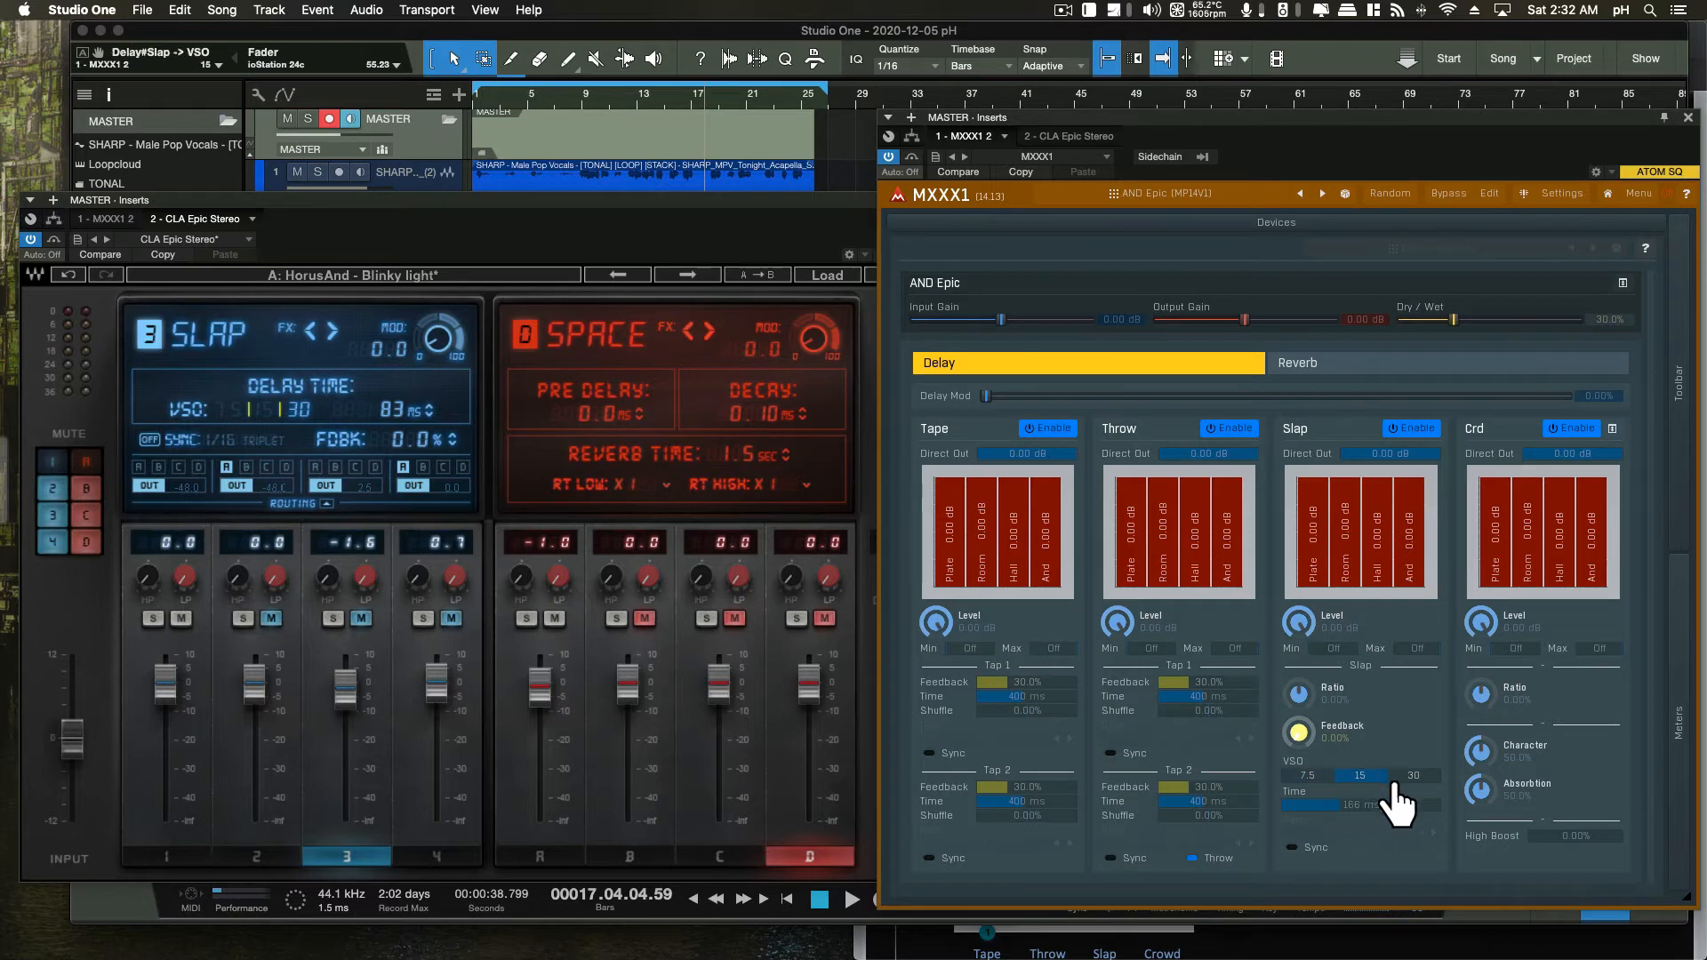
click(1312, 775)
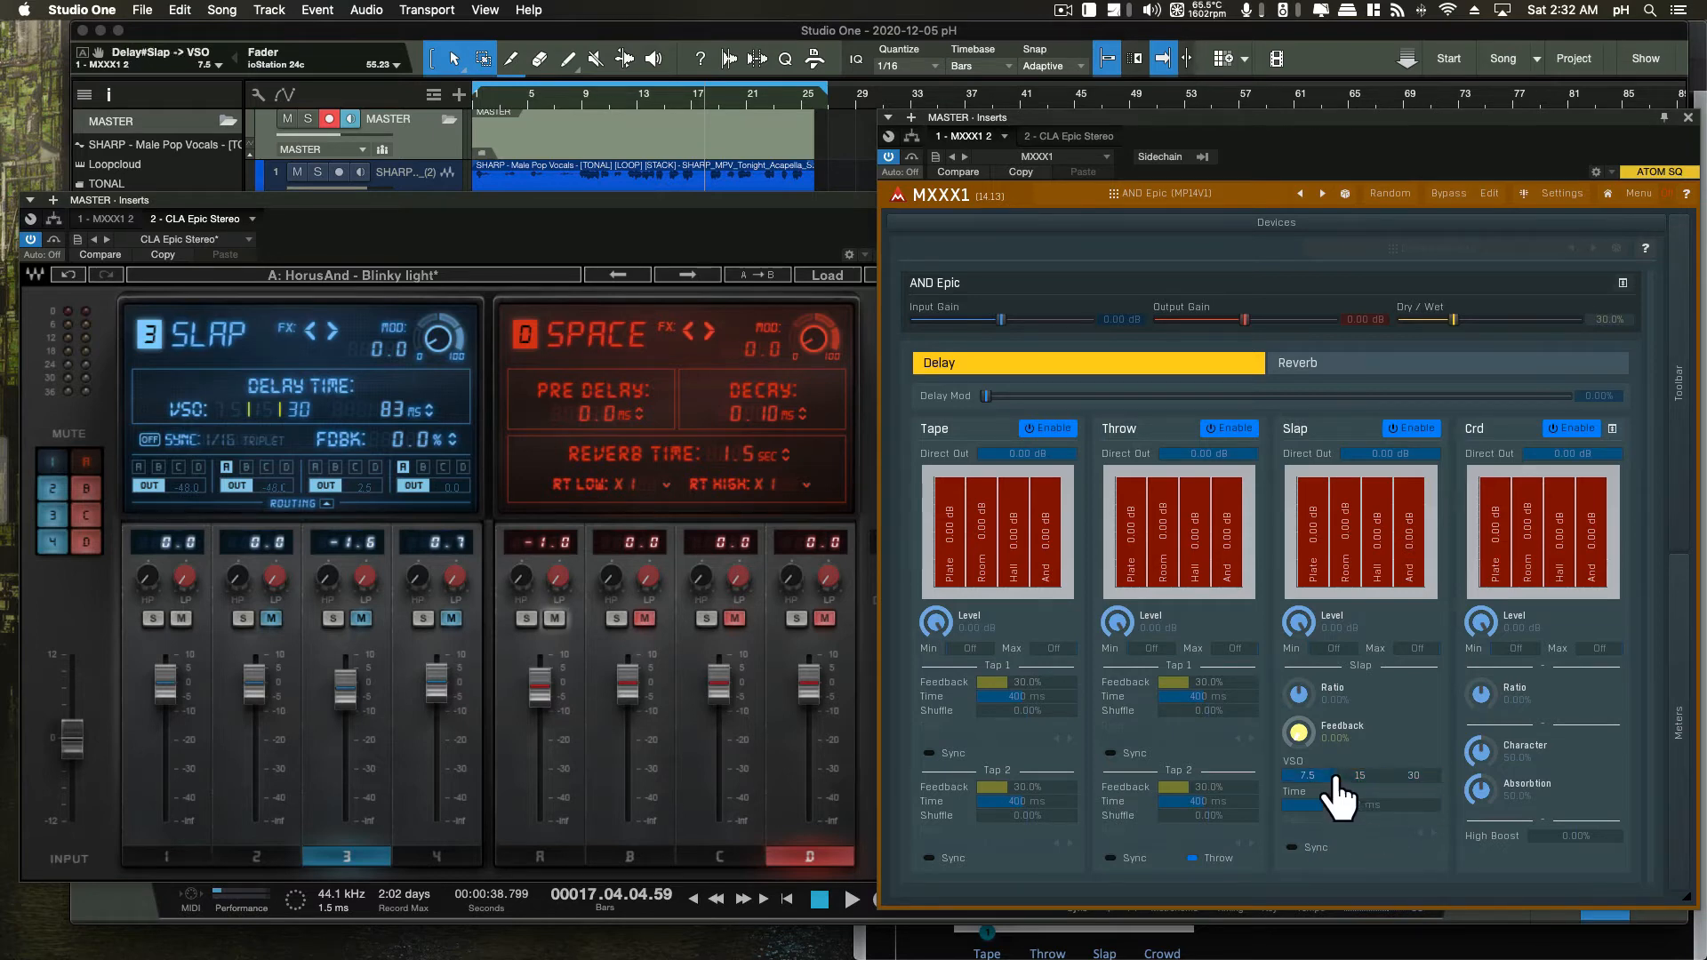
click(1352, 775)
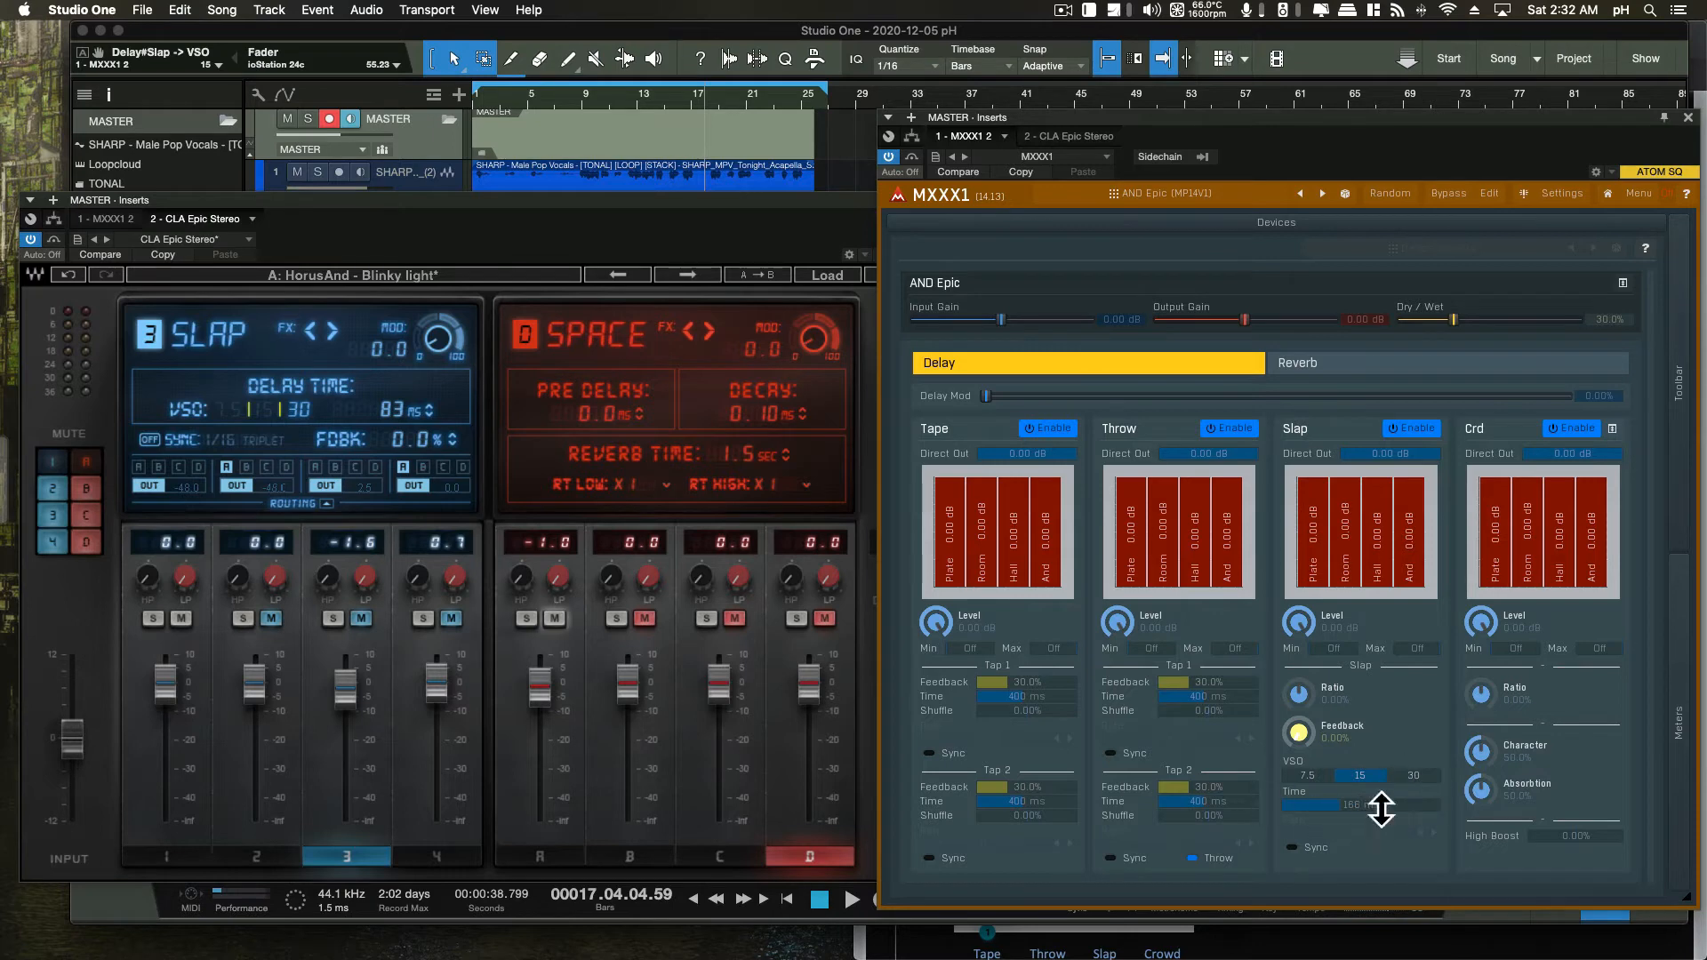
click(1366, 802)
double_click(1399, 808)
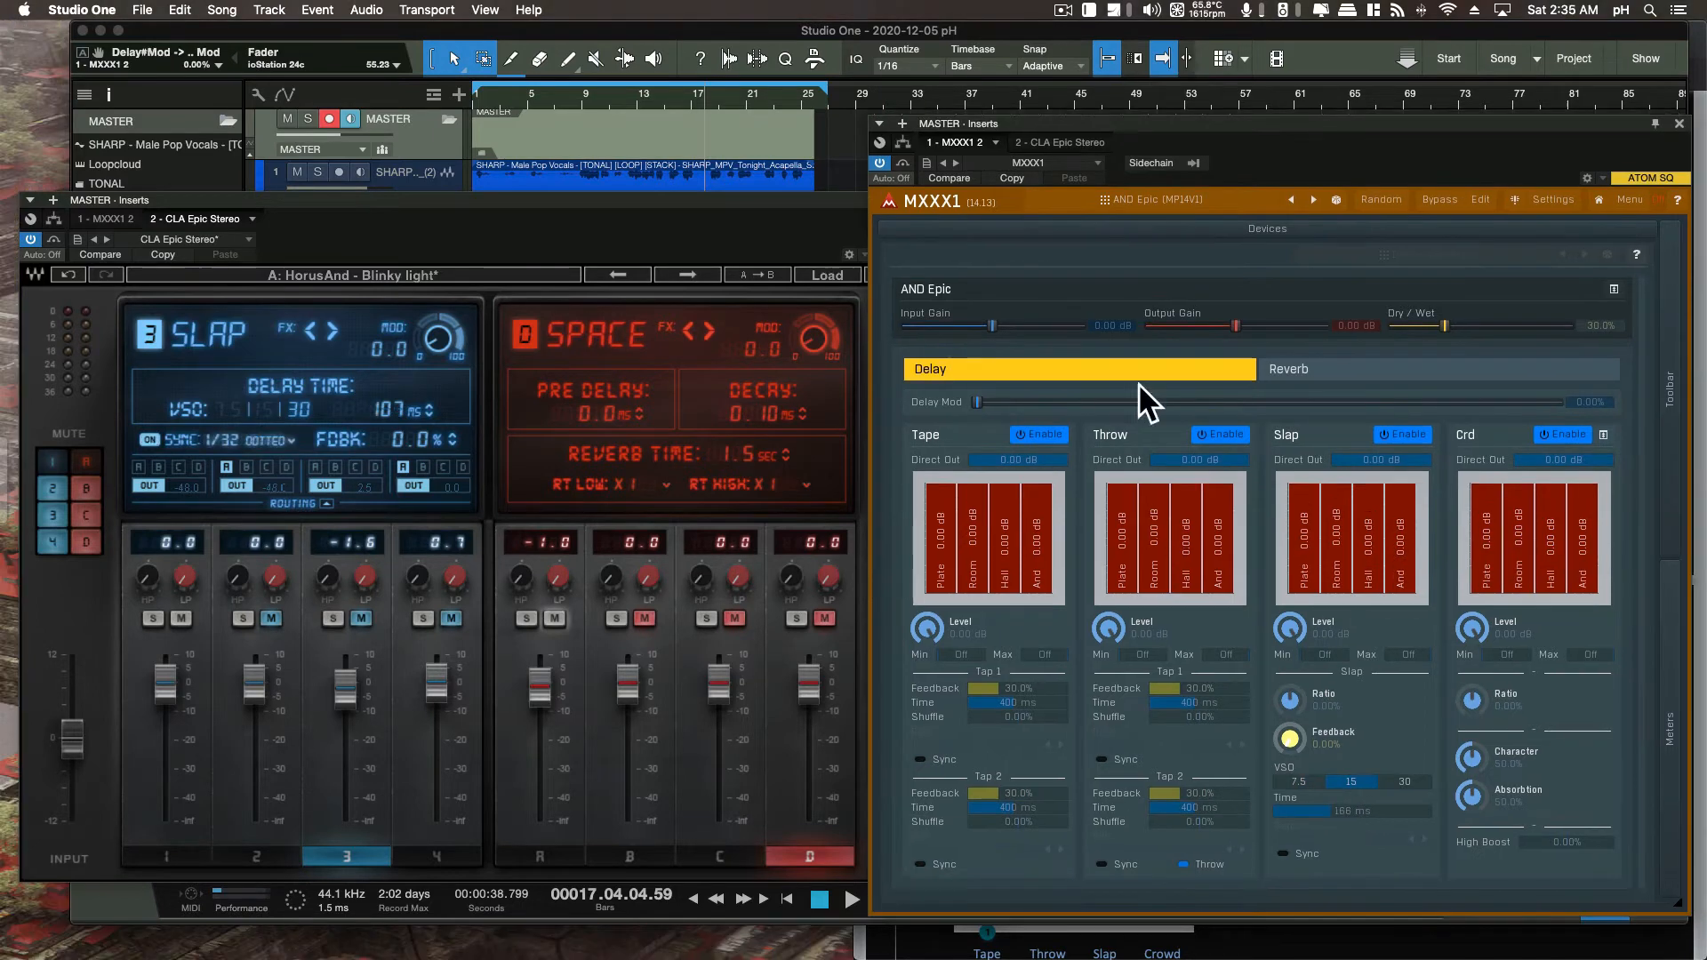
- Show MXXX1's Reverb controls, enable the AND reverb and try different kernel types on it
click(1304, 370)
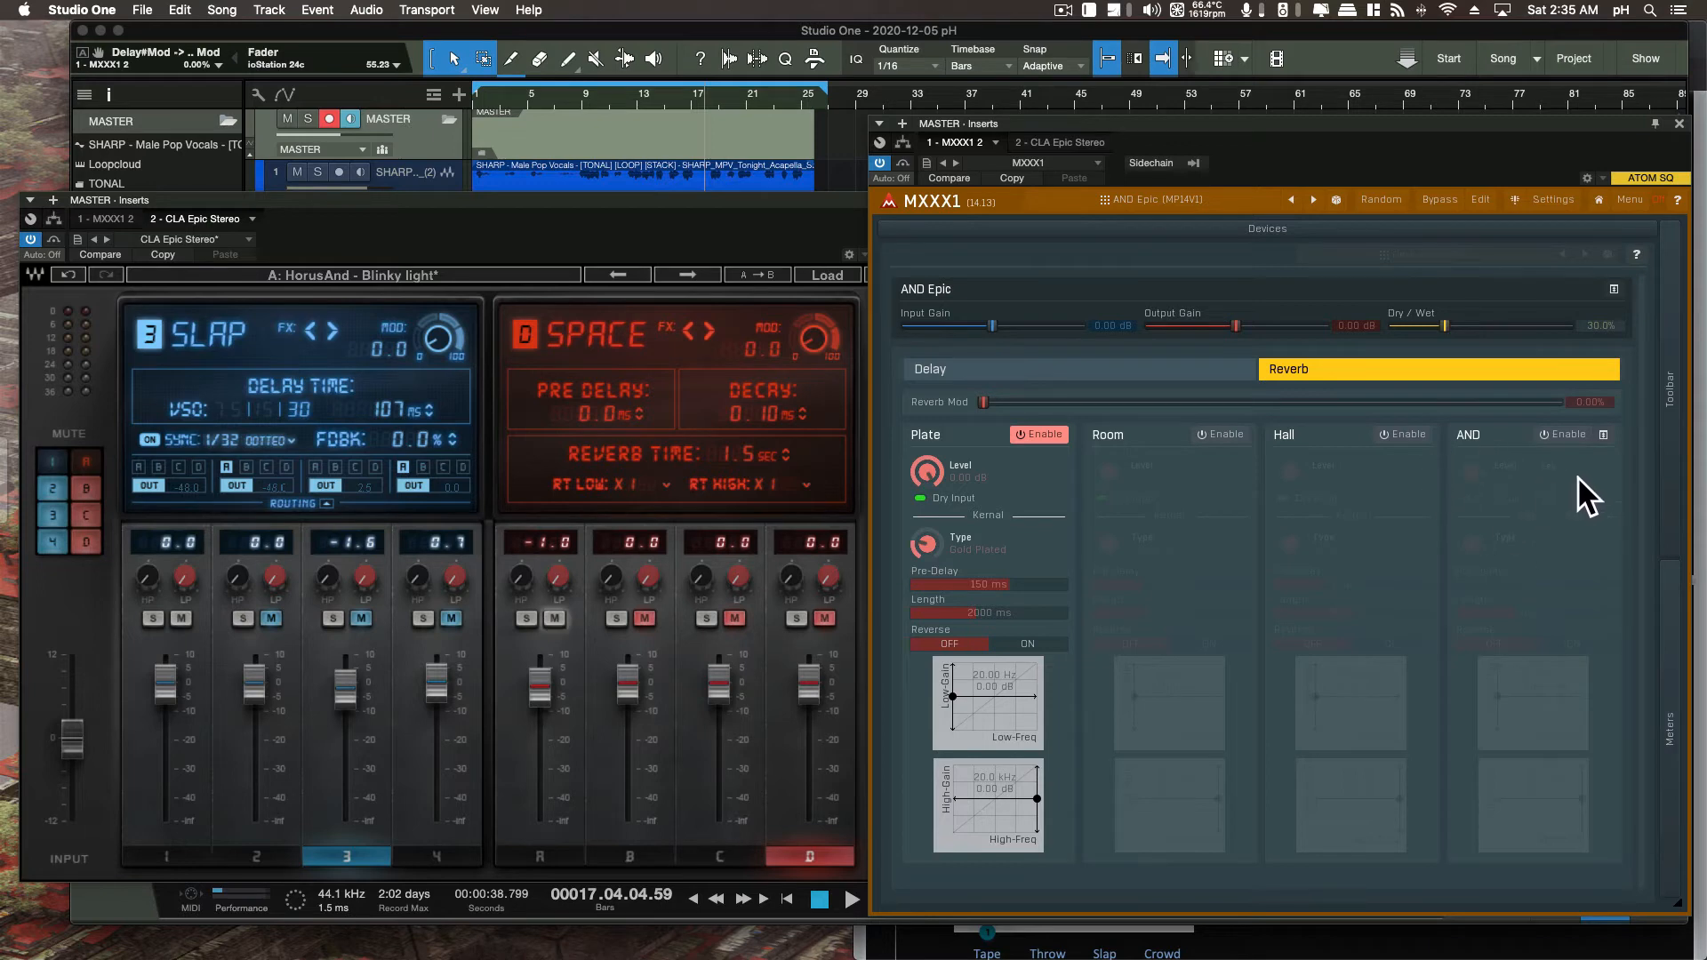
click(1572, 435)
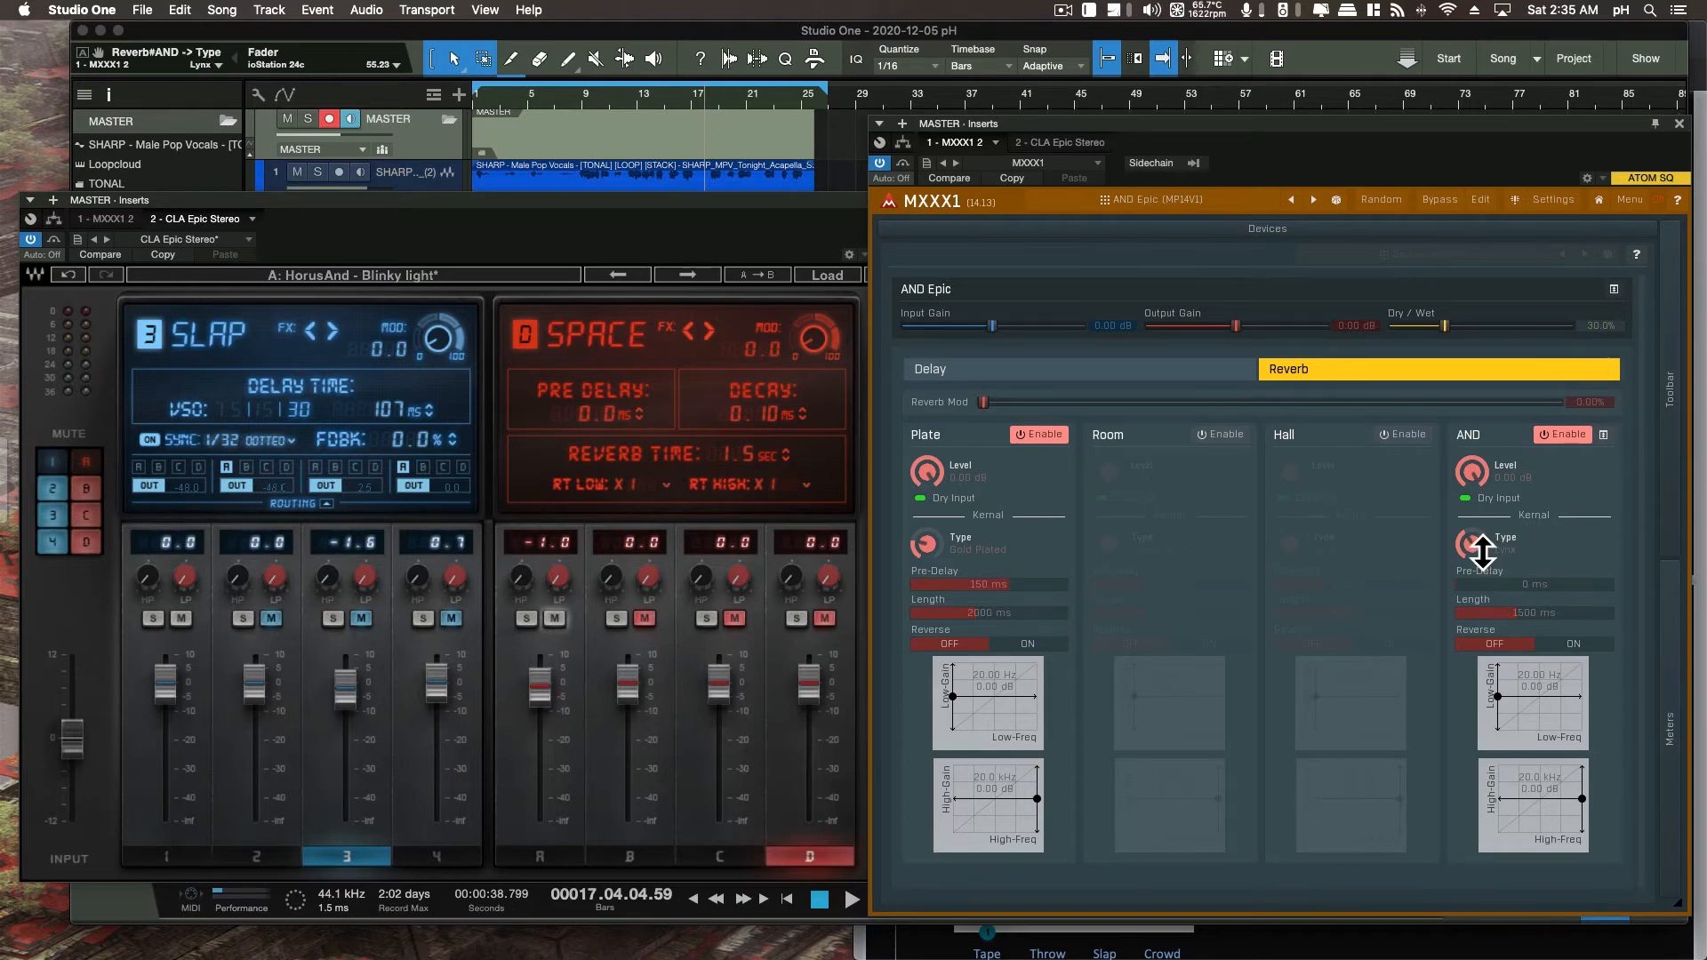
drag(1482, 551, 1482, 533)
drag(1479, 552, 1479, 539)
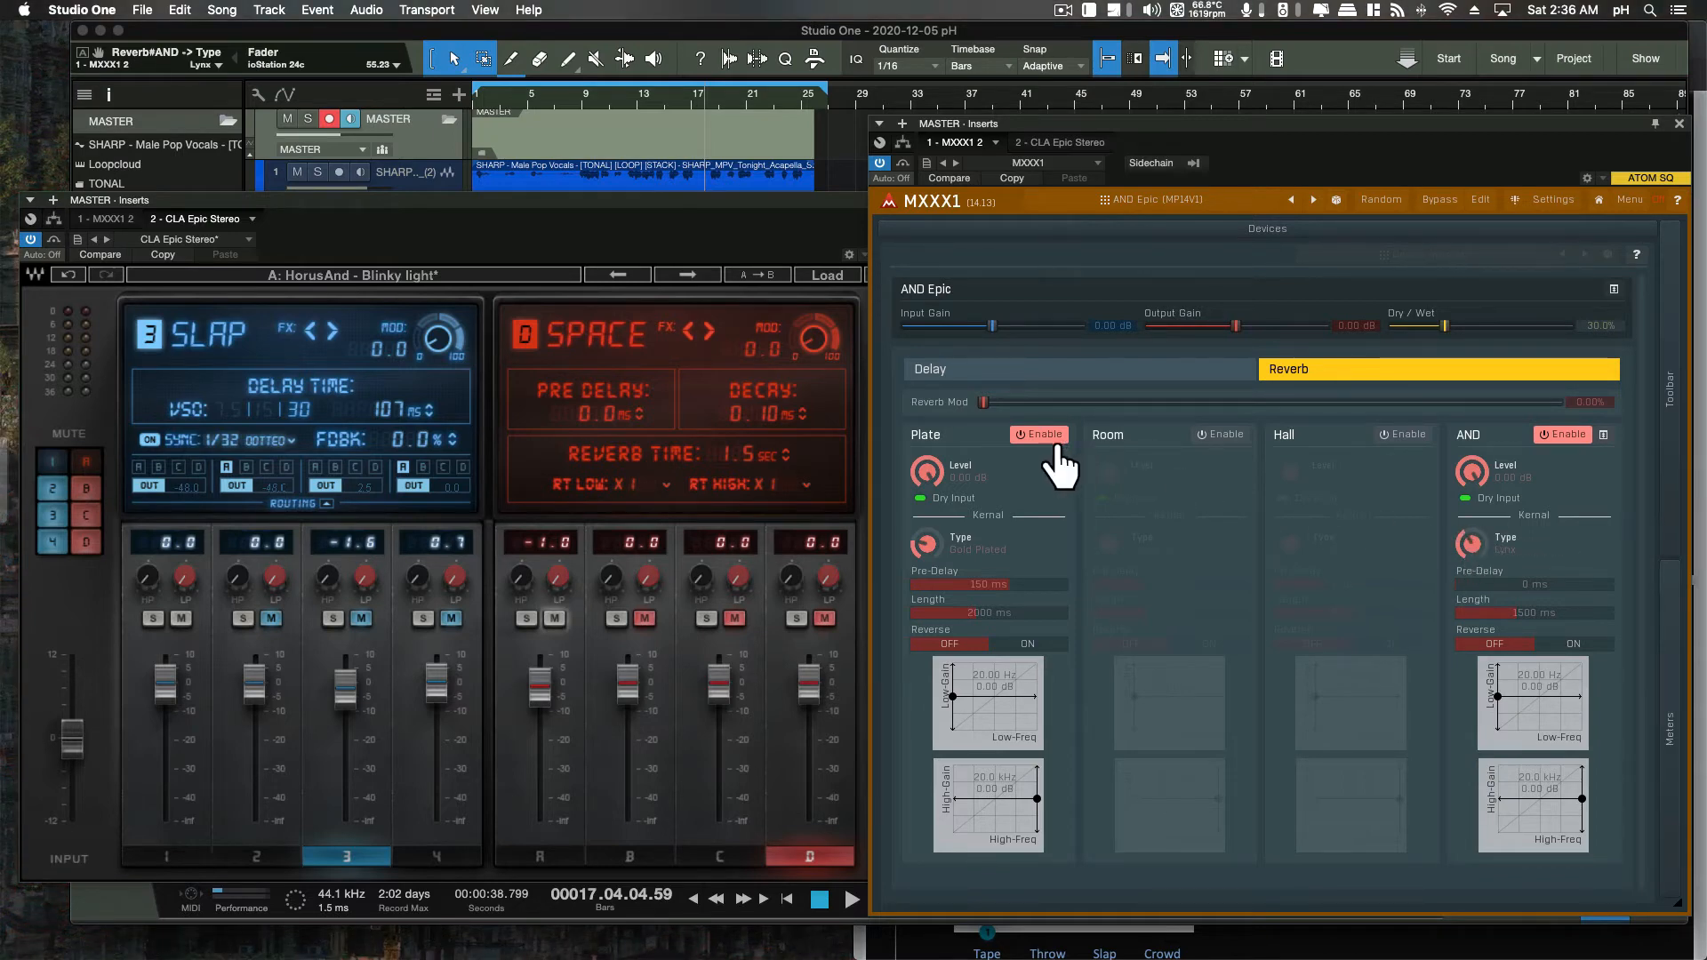
- Try other kernel types on the Plate reverb, and enable the Room and Hall reverbs
drag(926, 544, 926, 534)
drag(938, 555, 939, 566)
click(1222, 435)
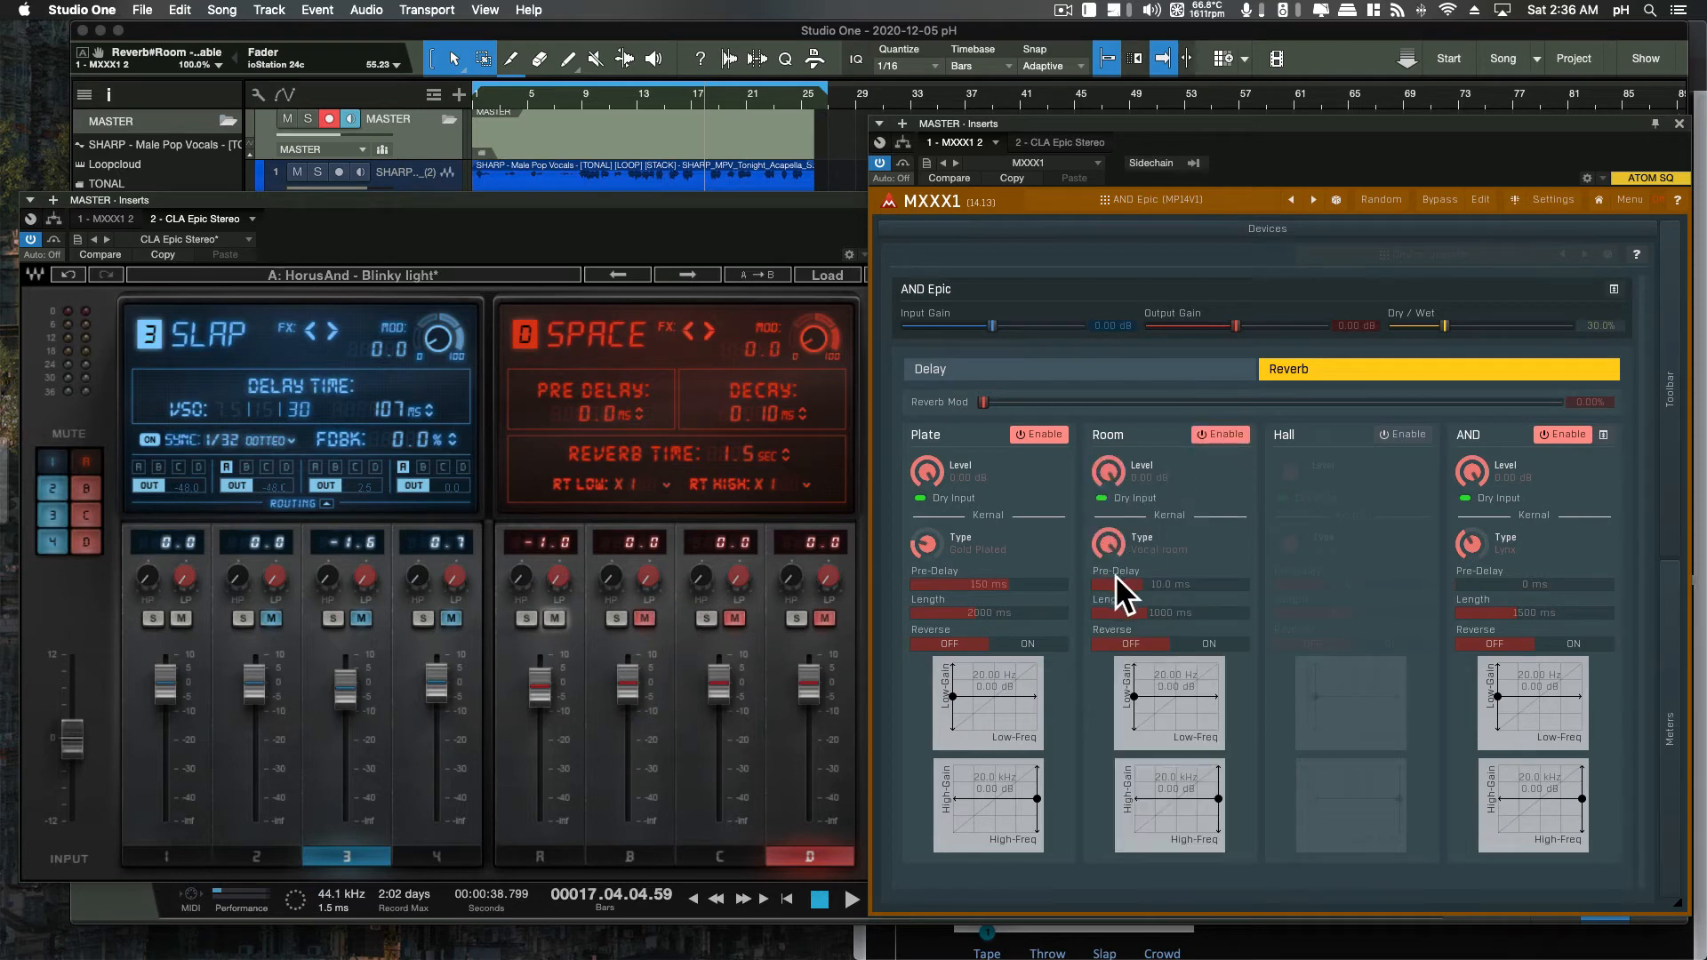
click(1403, 434)
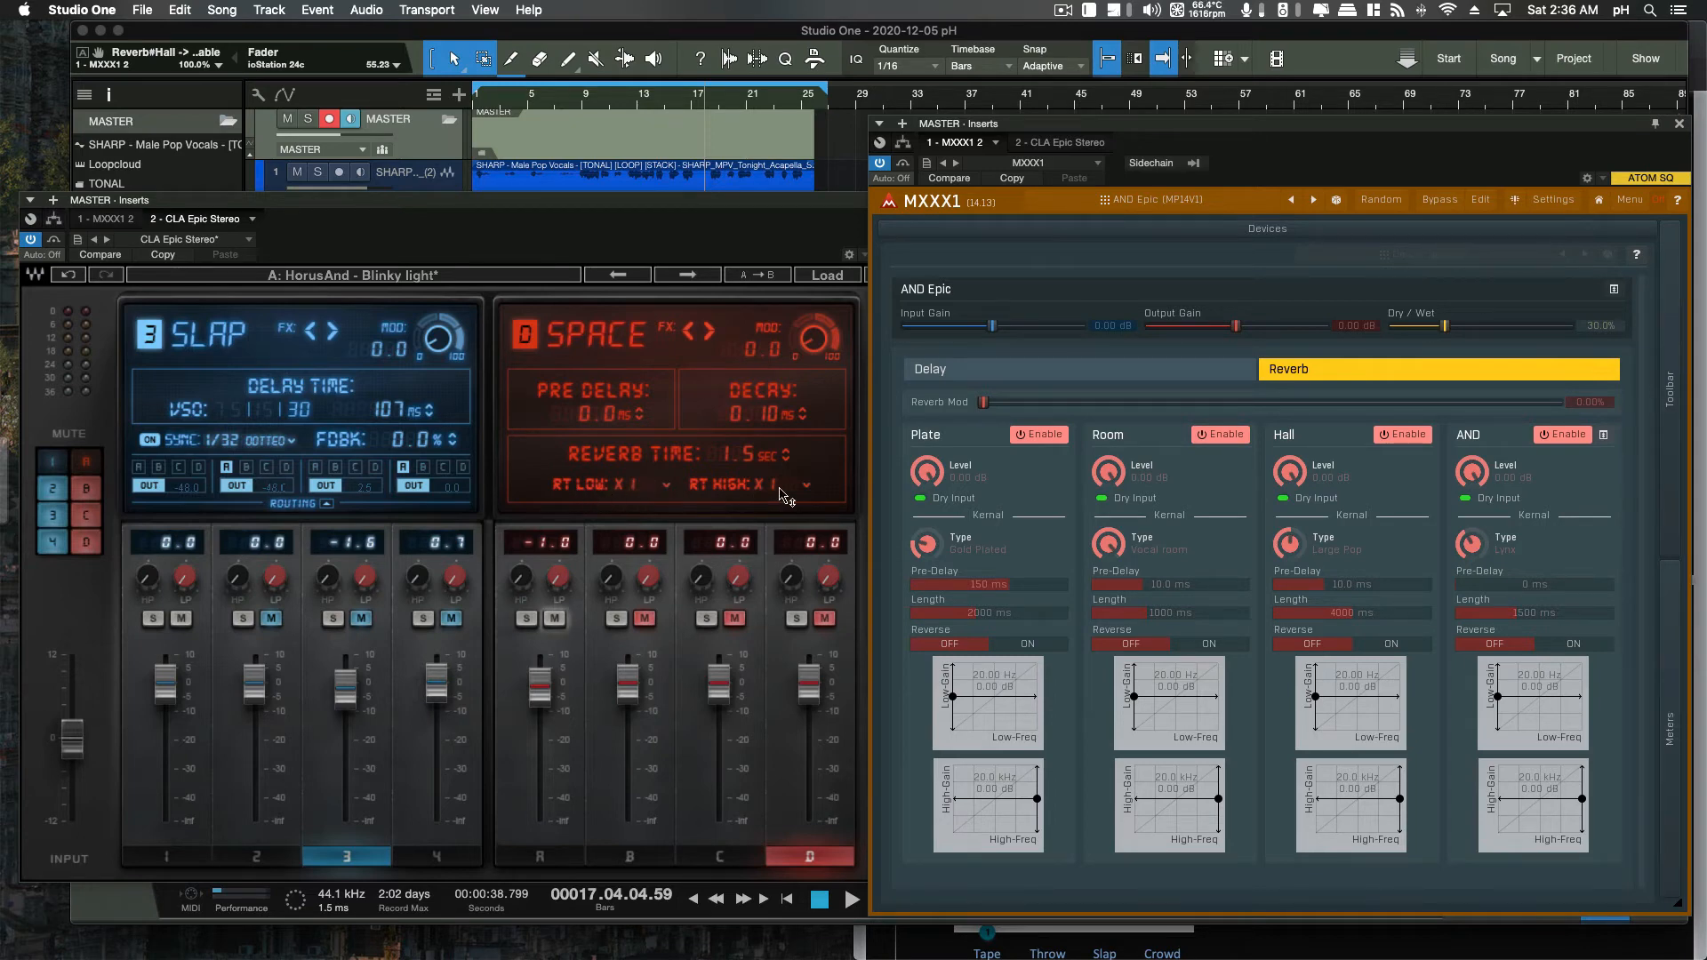
- Open the Plate reverb's Convolution module in Modular 1 and show kernel A's advanced settings beside the device controls
click(1482, 201)
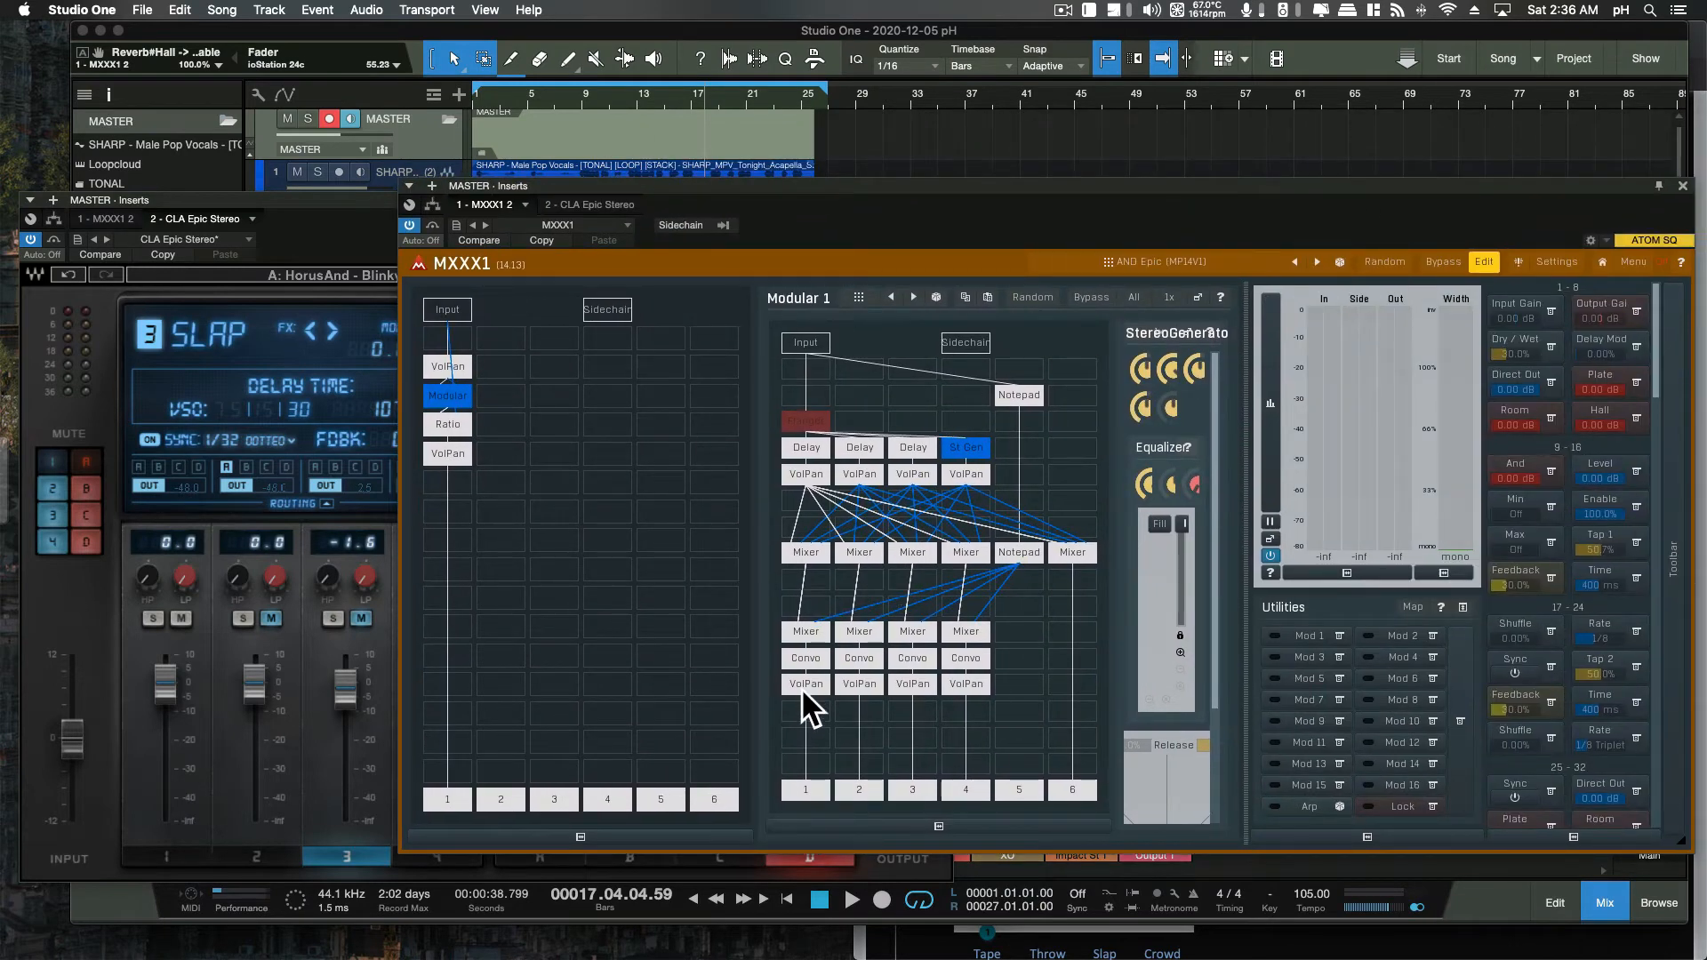
click(808, 658)
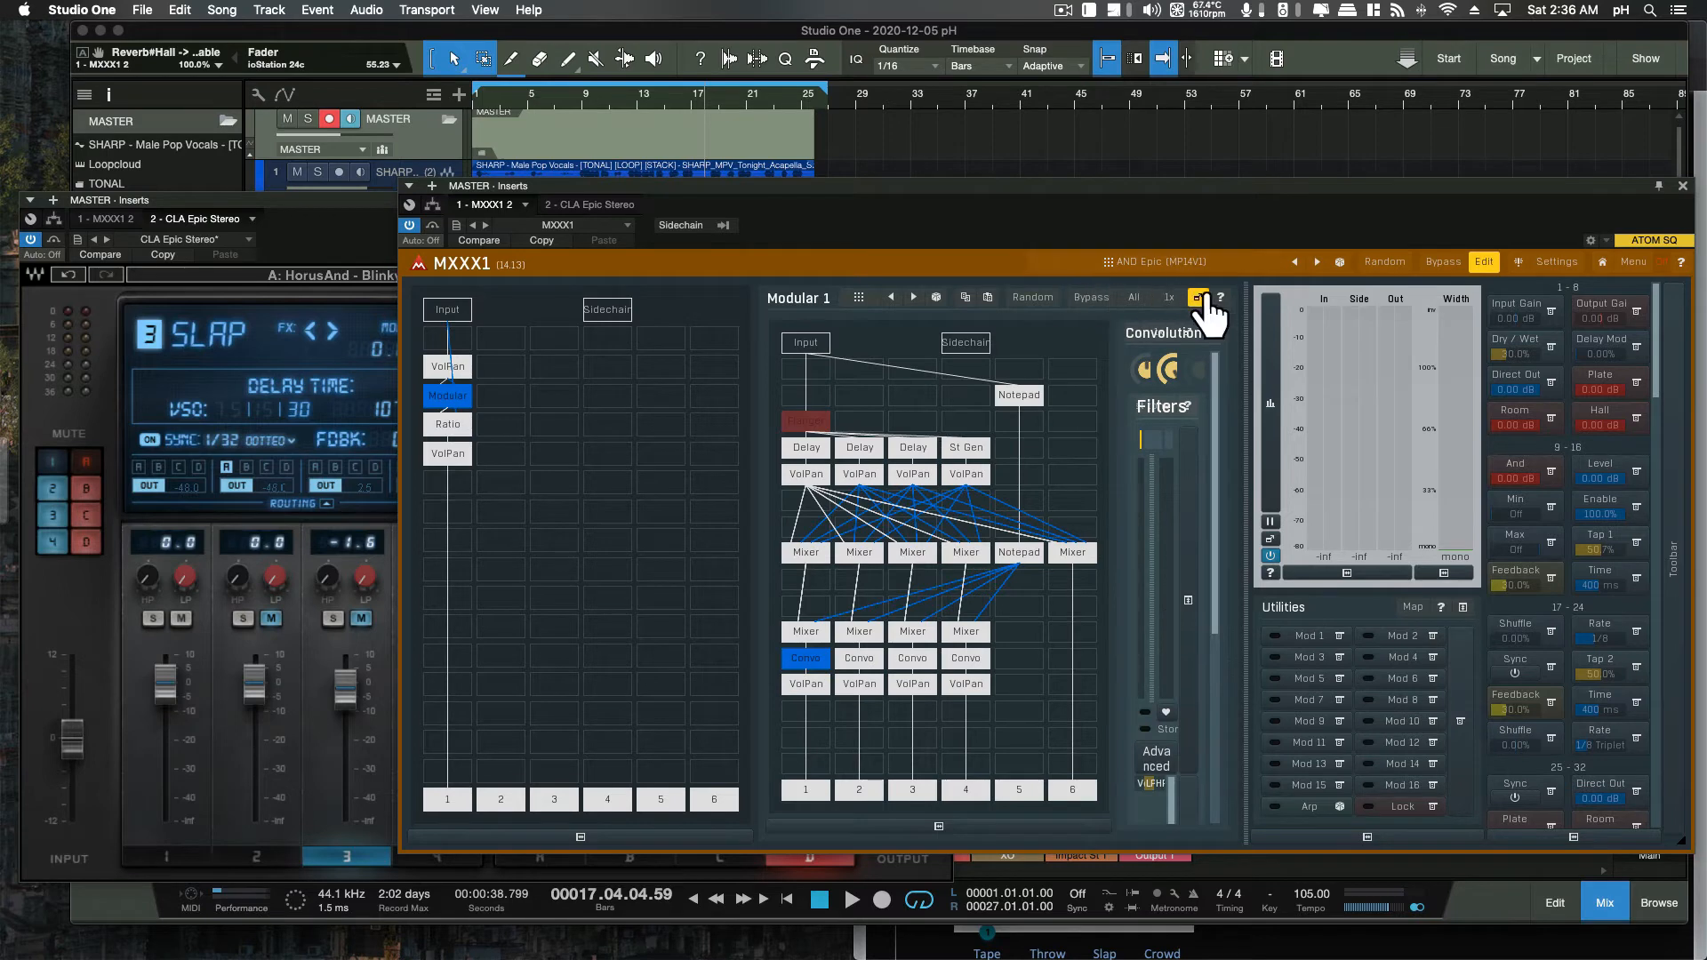
click(1209, 333)
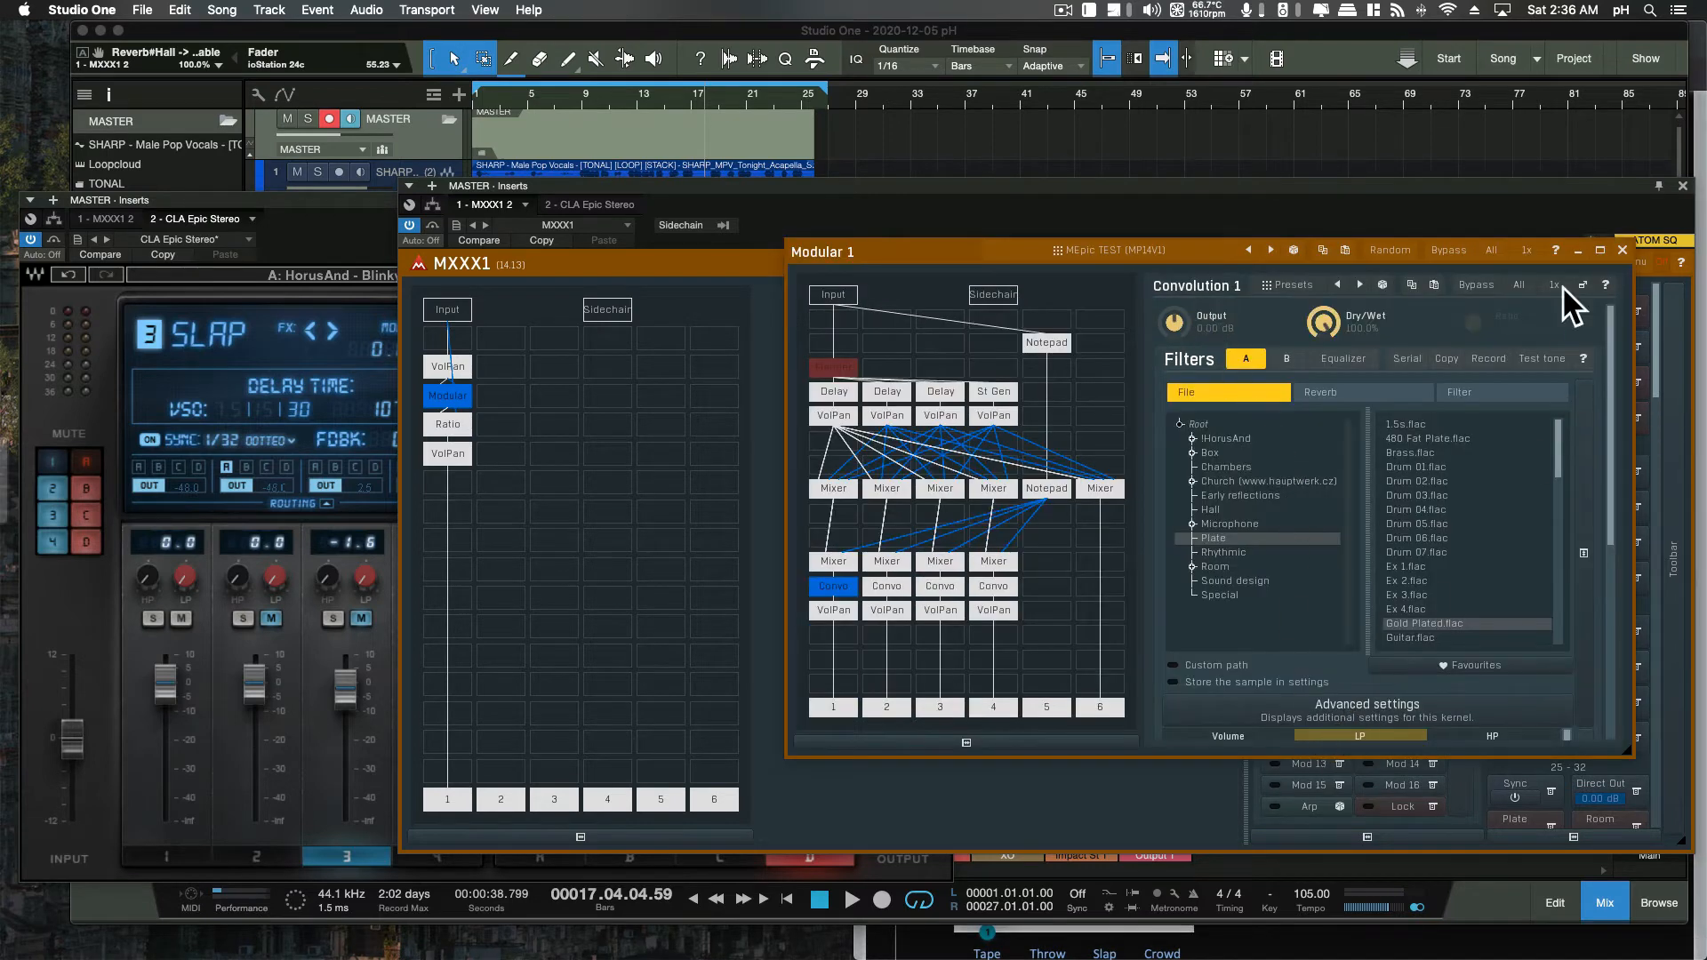
drag(1526, 192, 642, 131)
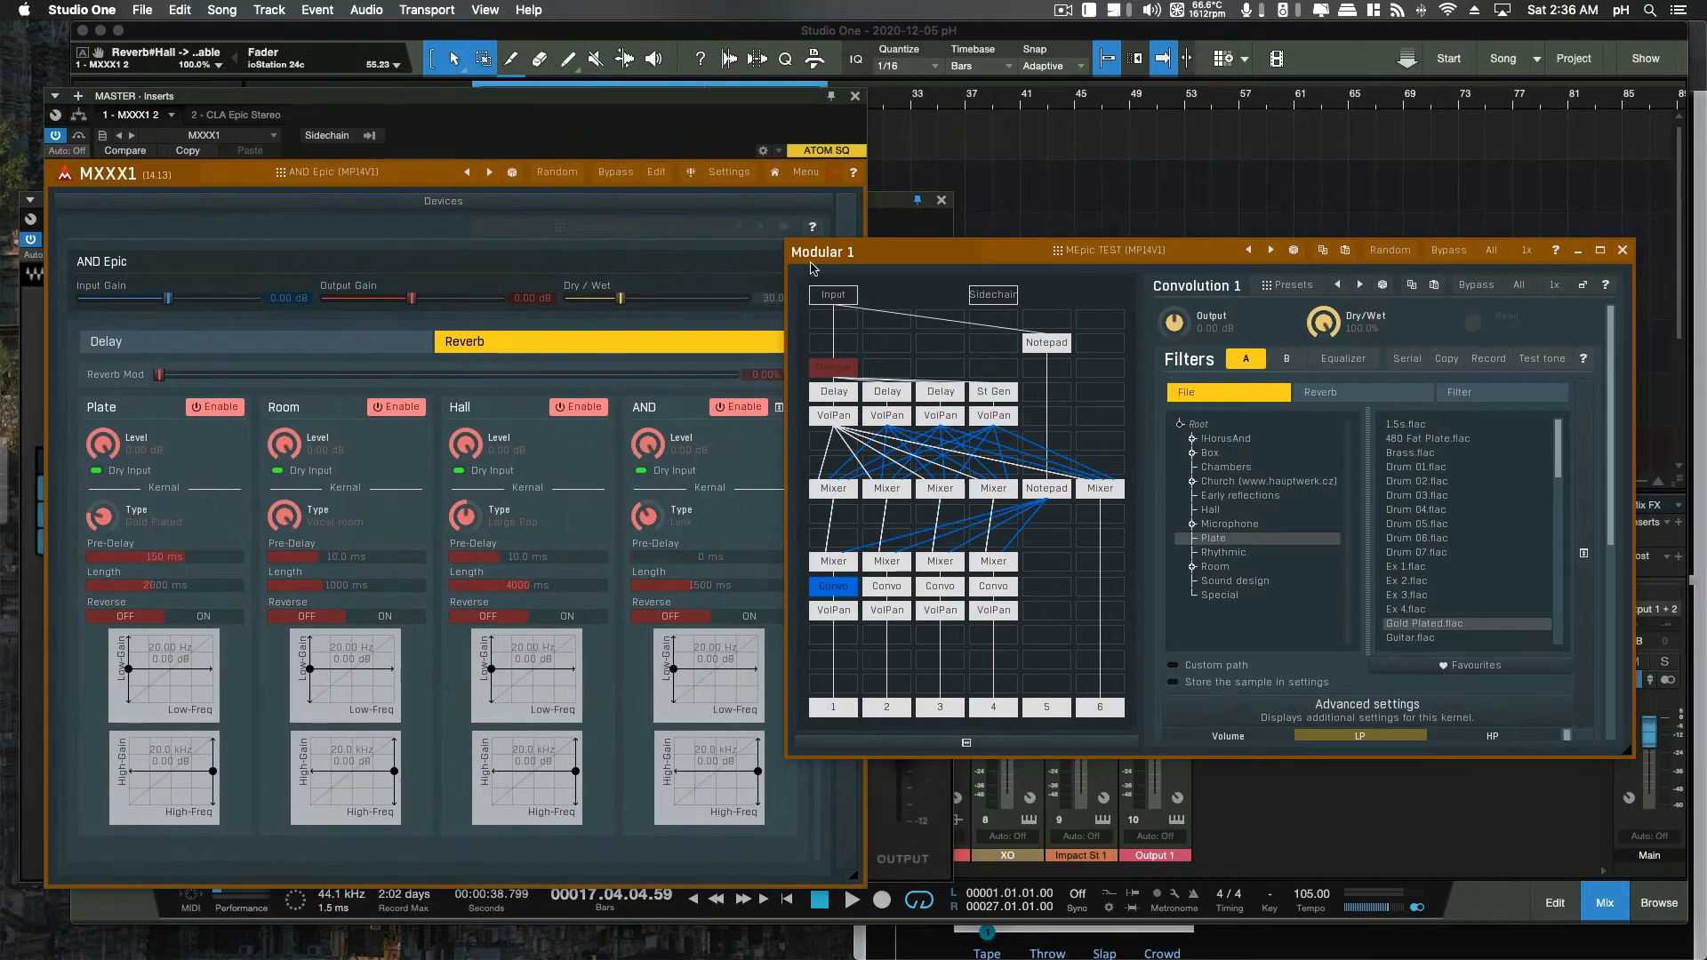
drag(819, 257, 866, 216)
click(1362, 665)
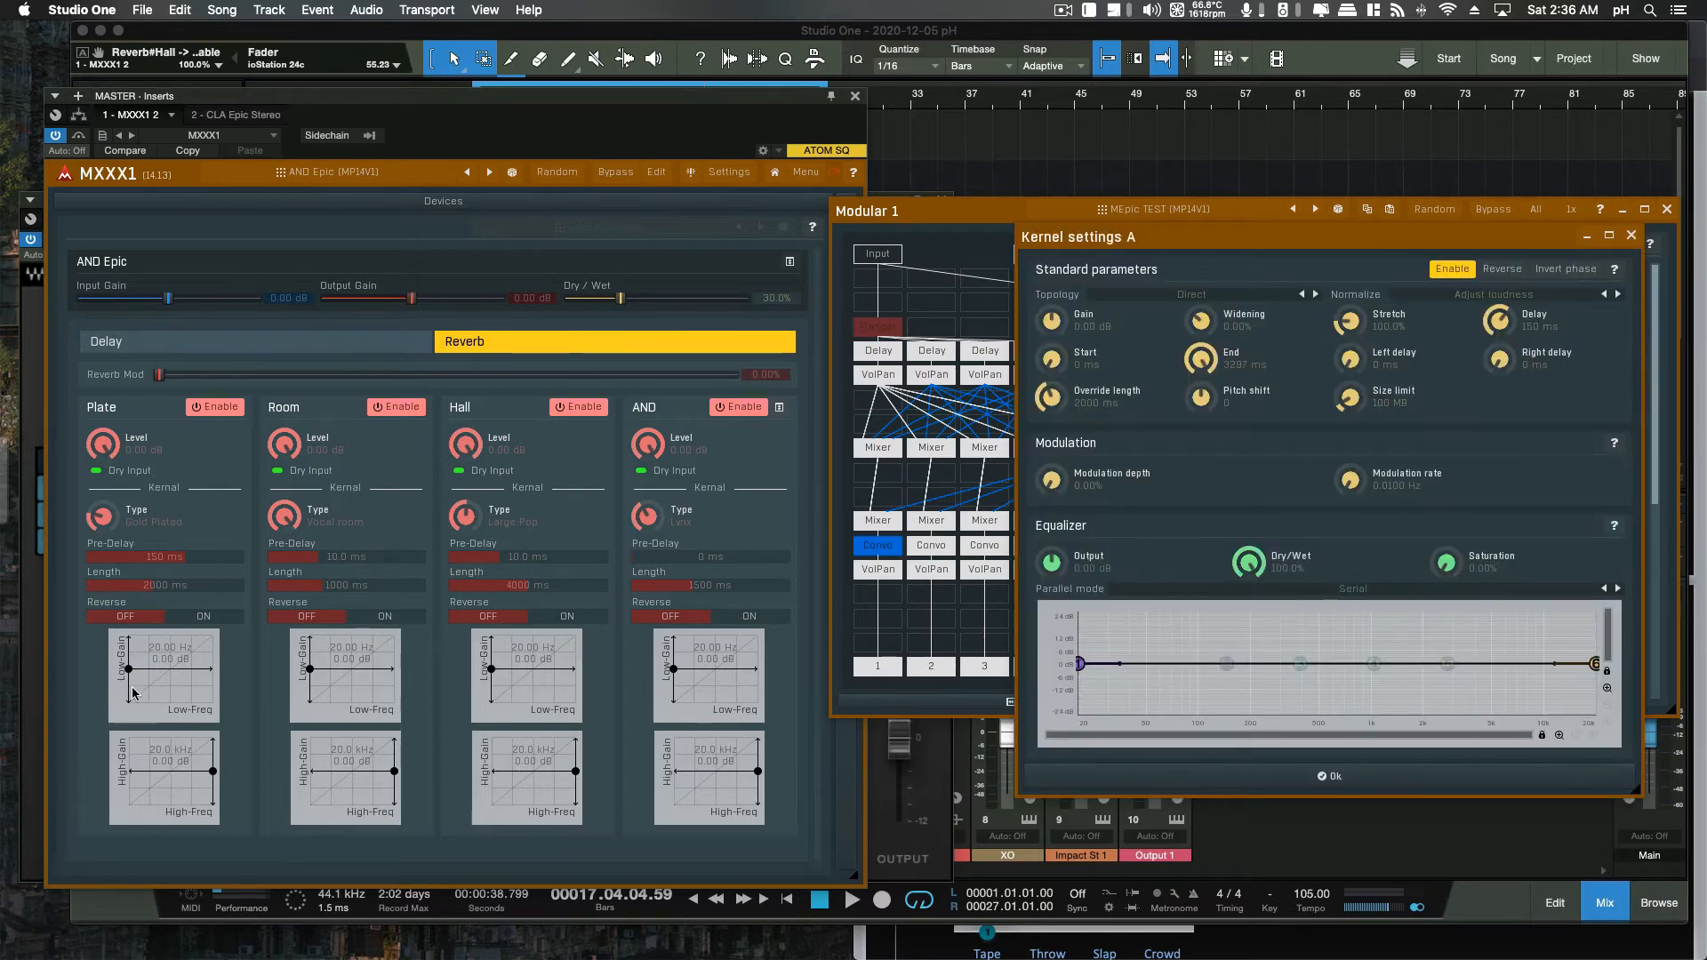
- Try moving the Plate reverb's low and high gain/frequency points against the kernel equalizer, and reset both to their defaults
drag(132, 692, 198, 648)
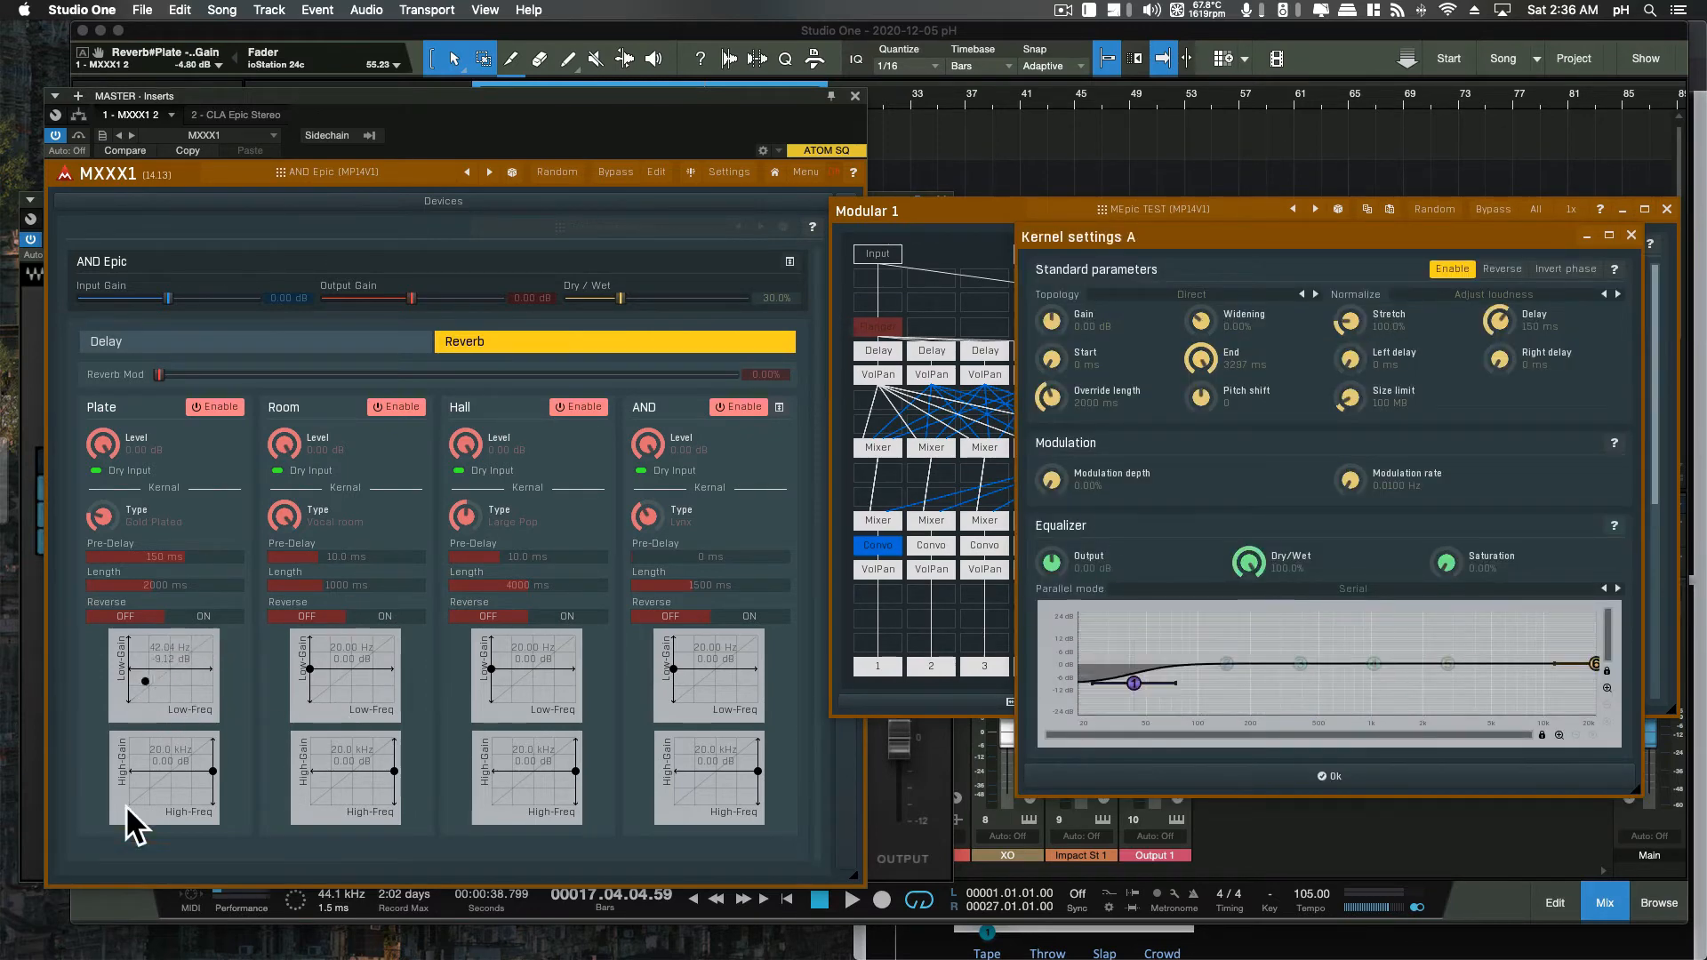
drag(126, 804, 27, 851)
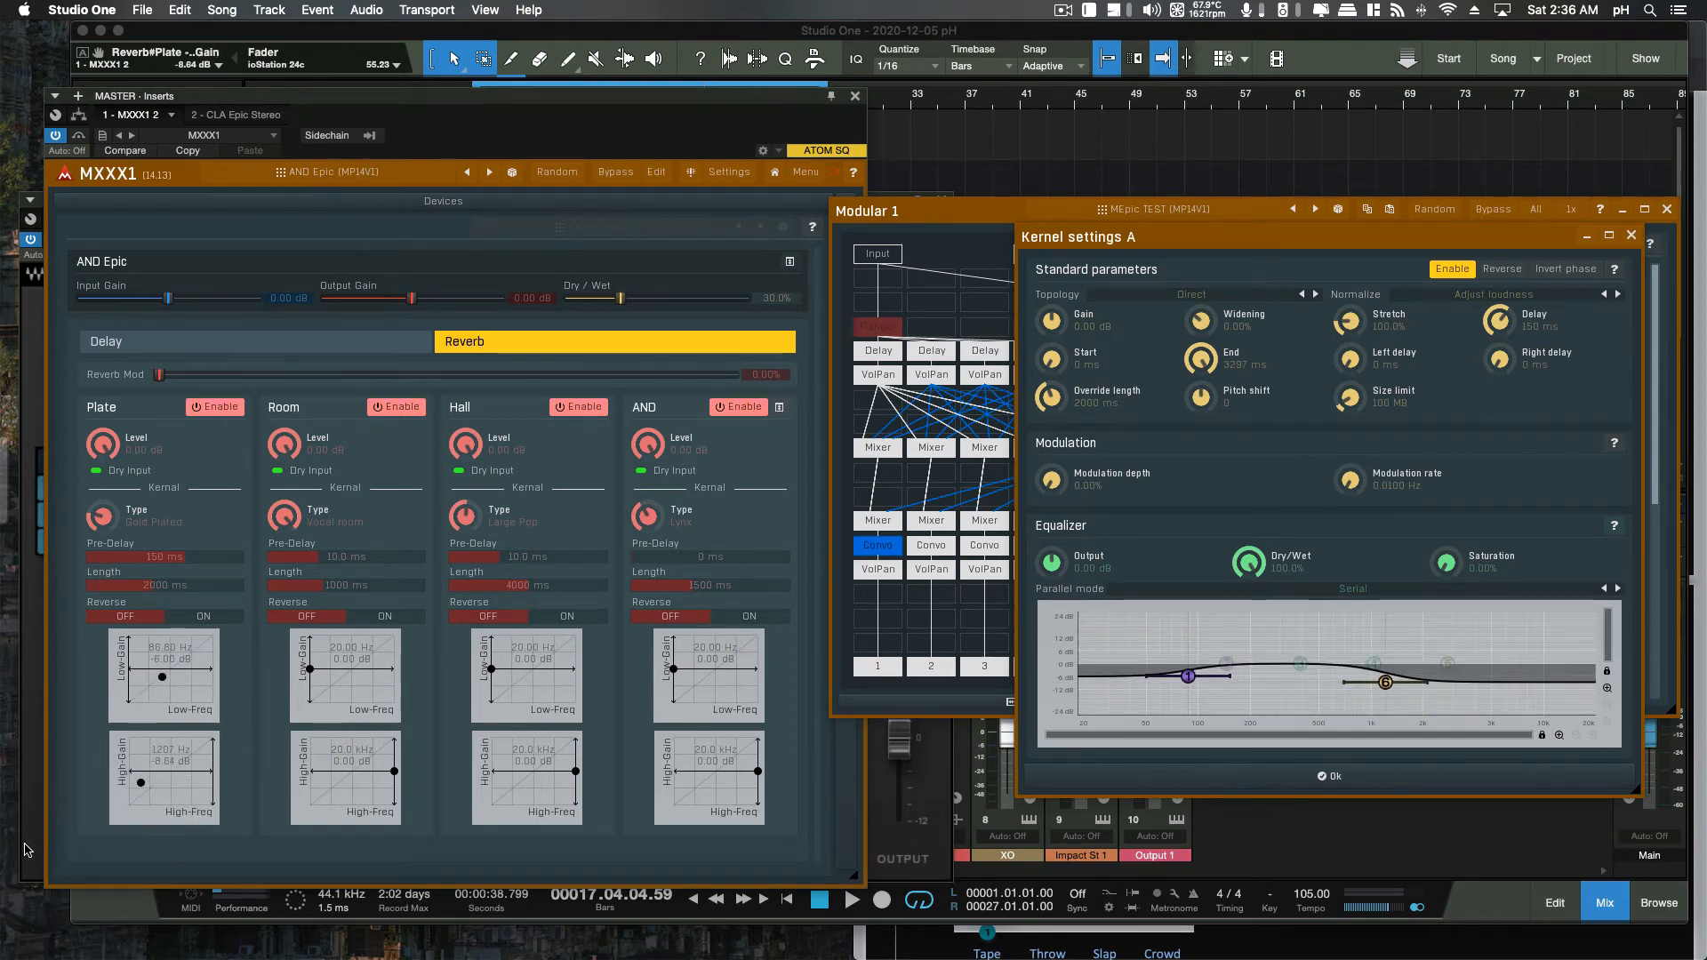
double_click(192, 781)
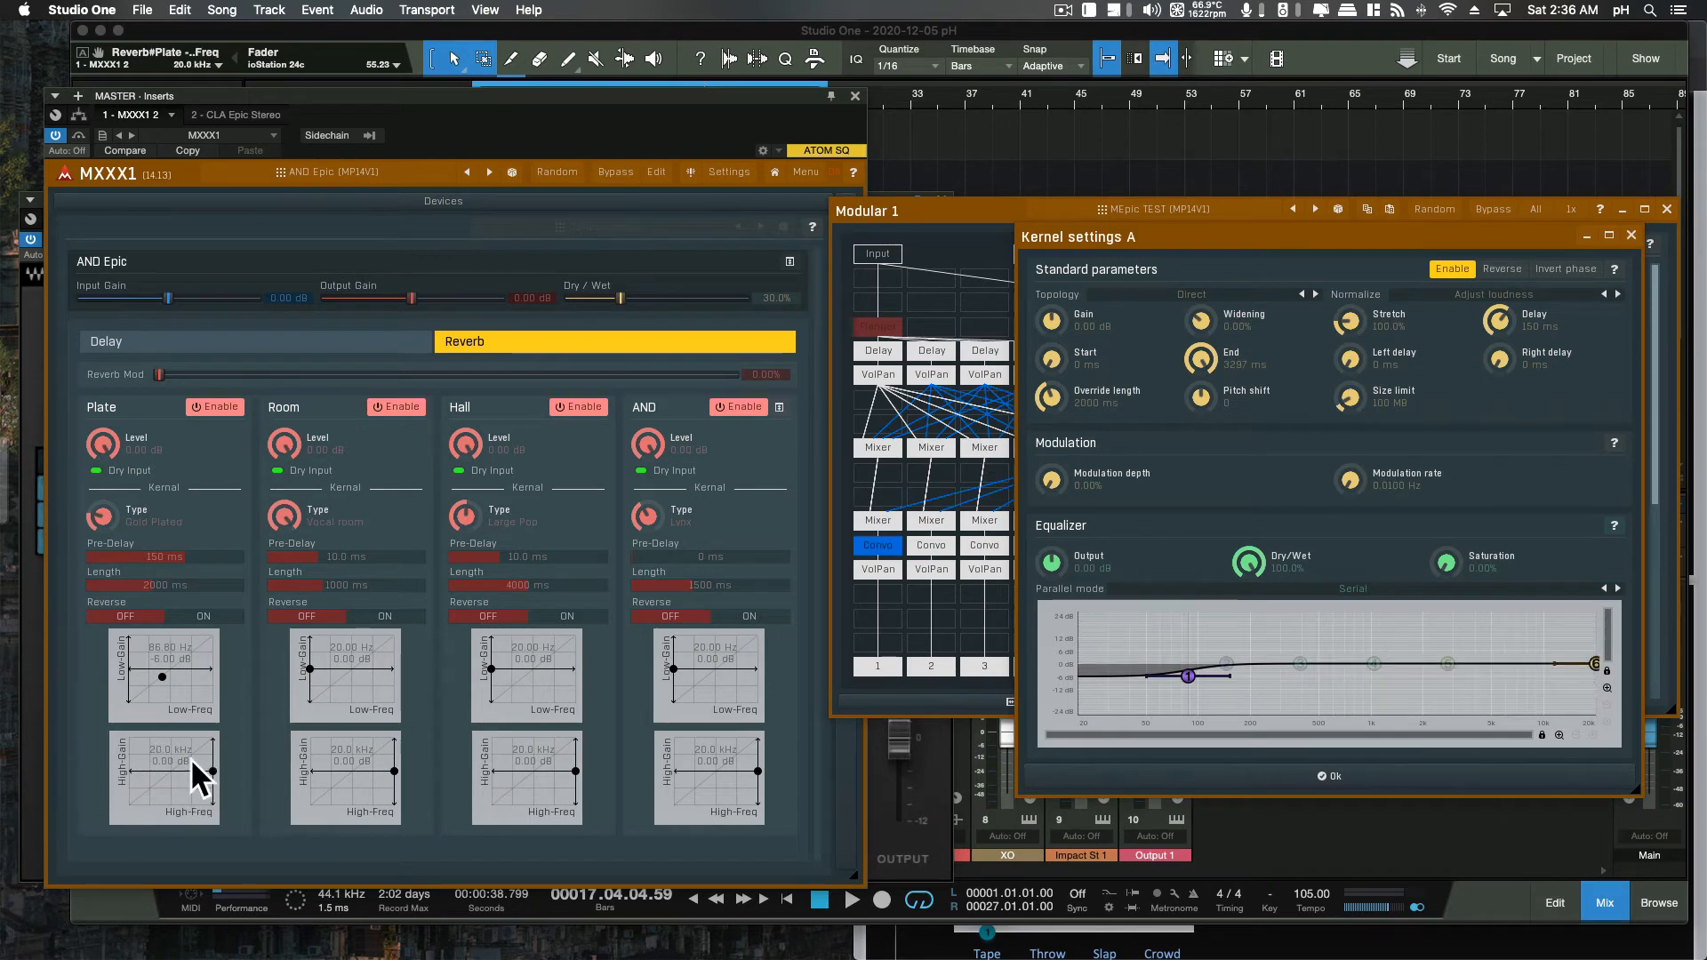
double_click(184, 686)
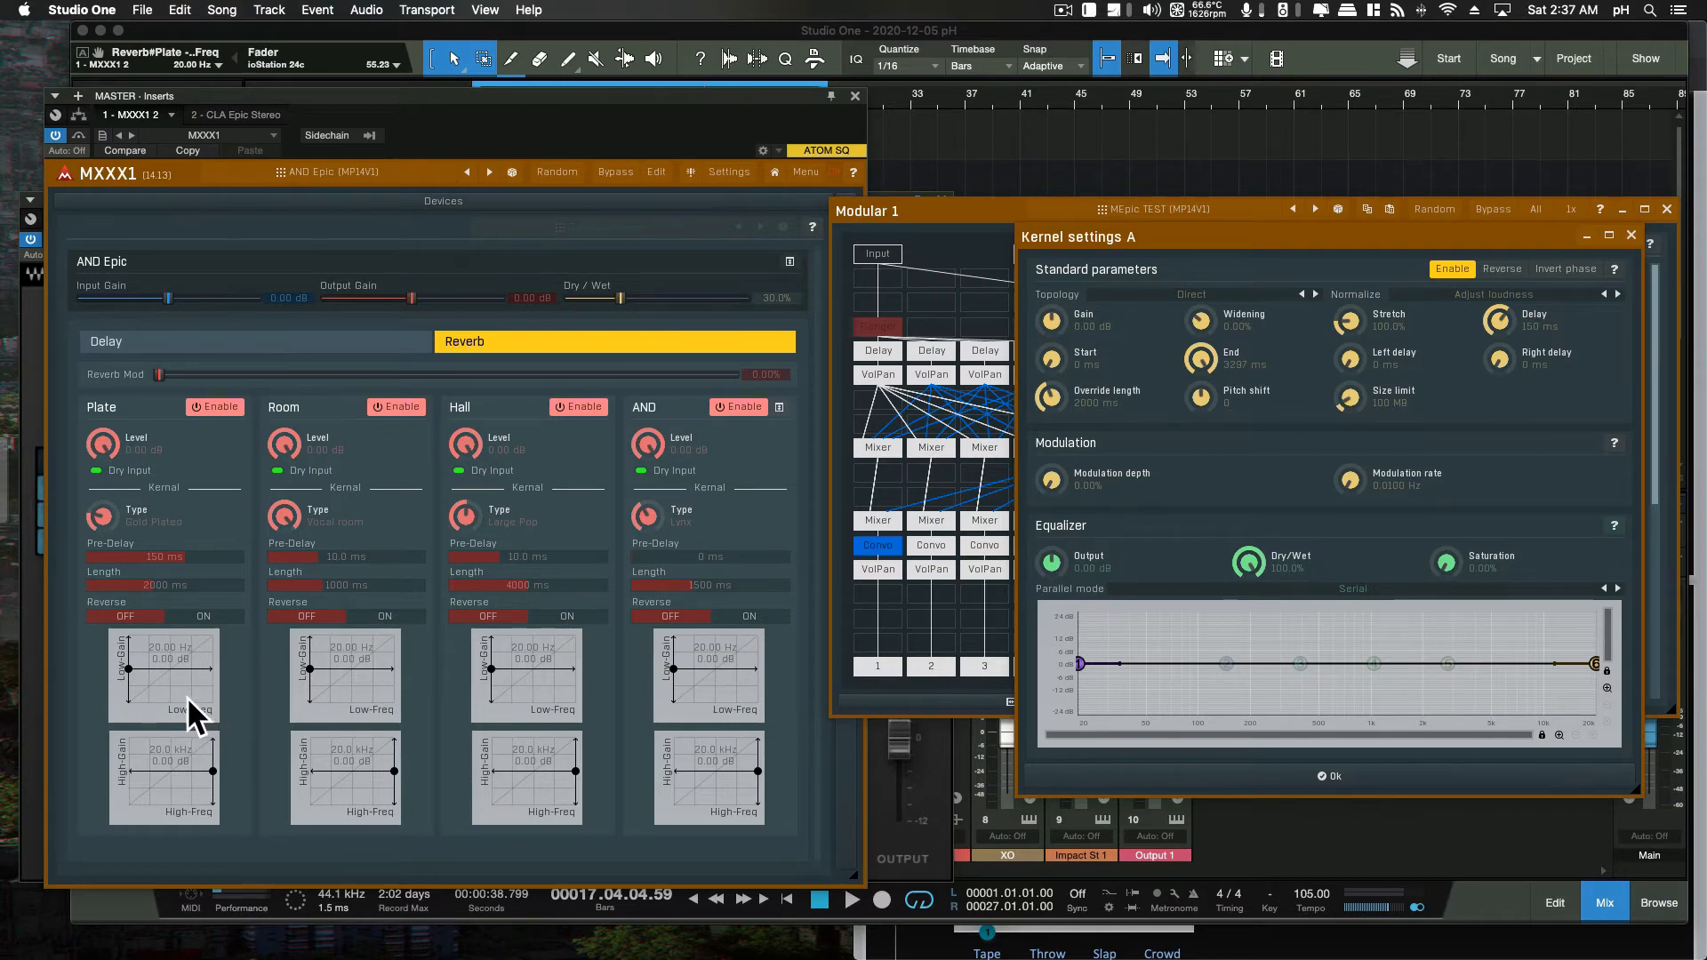
drag(189, 695, 162, 734)
double_click(162, 684)
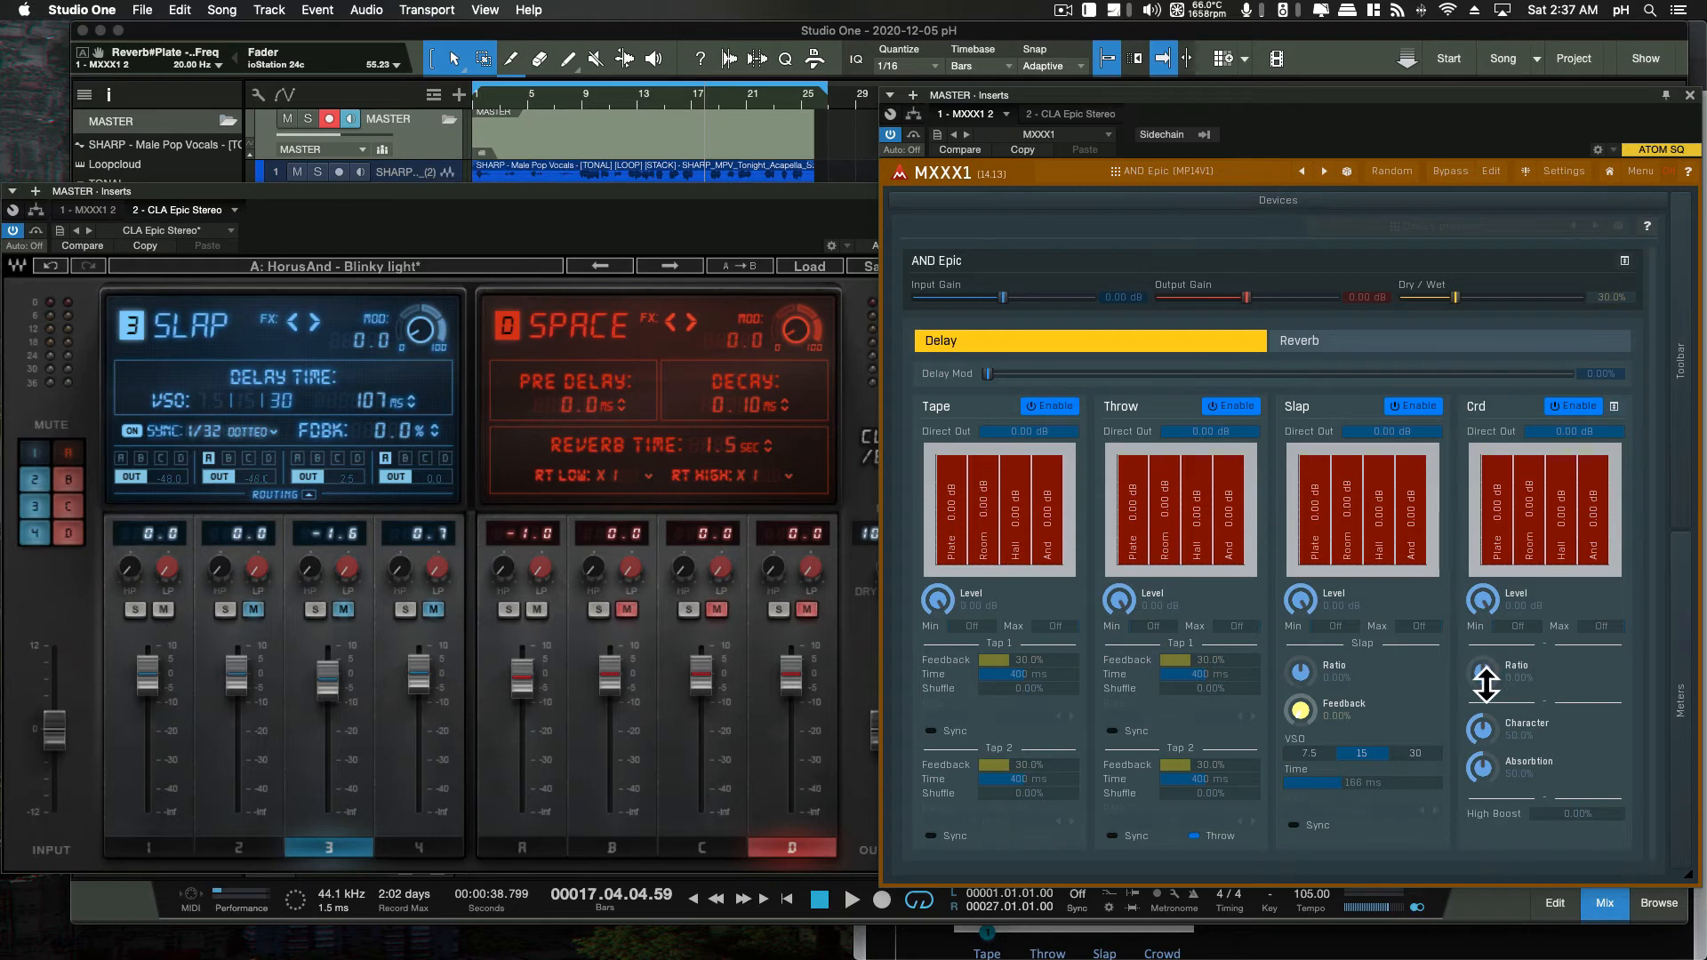
drag(435, 215, 551, 259)
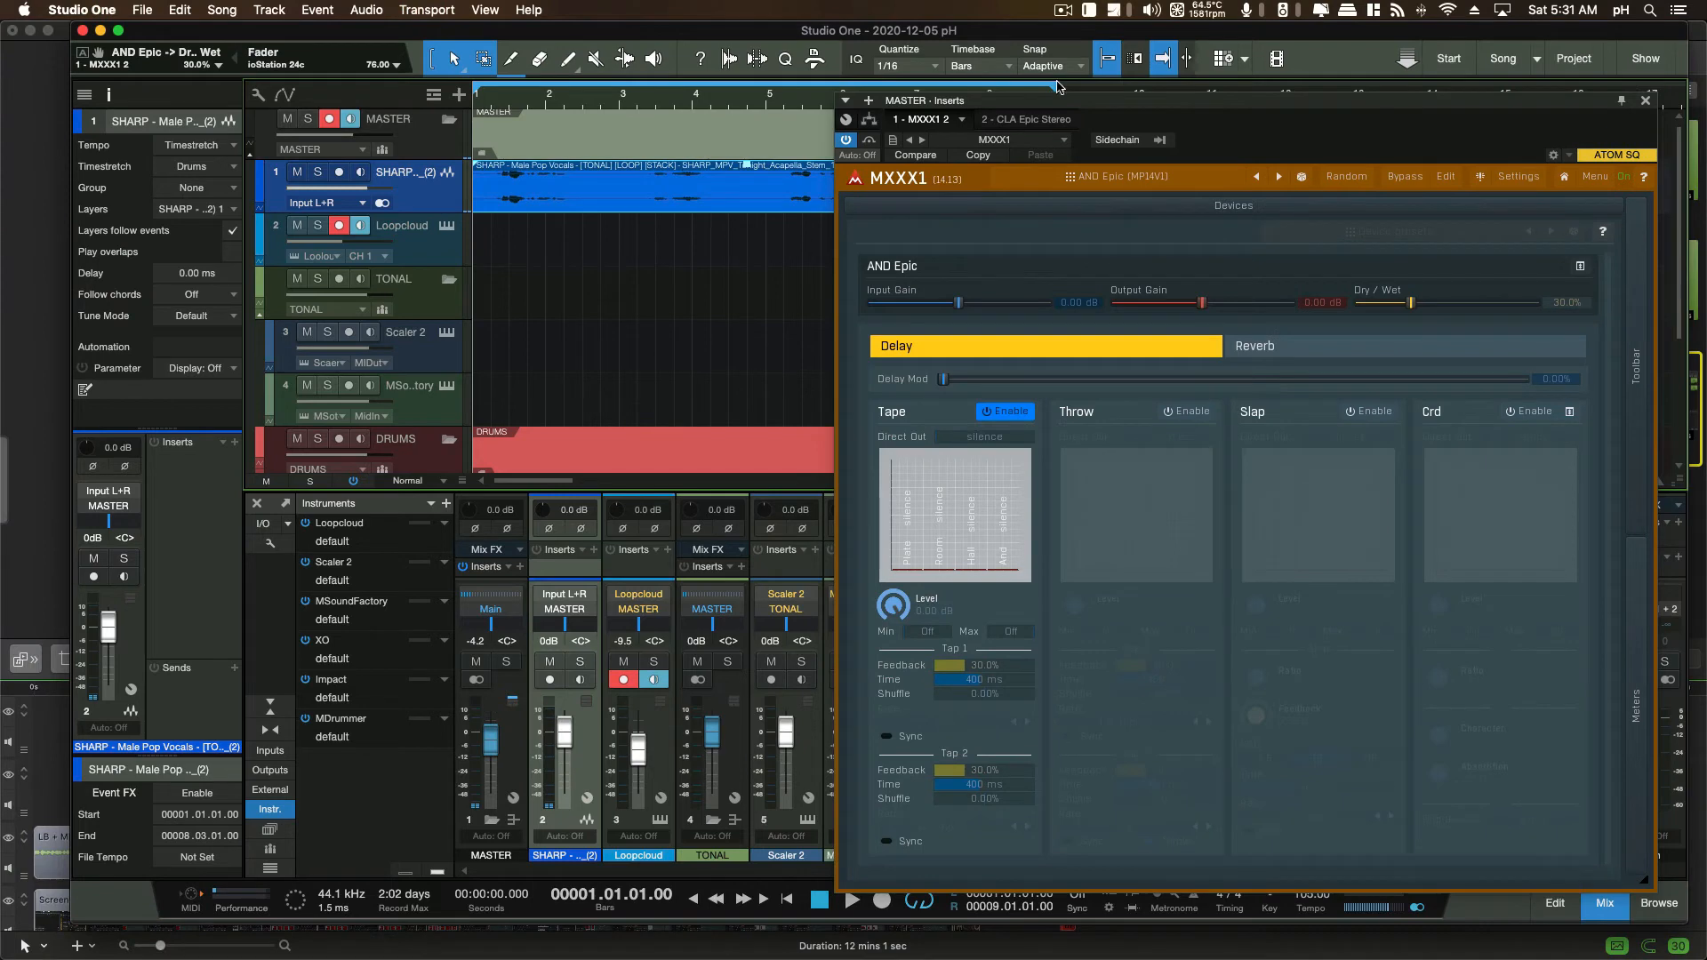
- Play the vocal loop in Studio One and raise the Tape delay's Plate send to about -6.11 dB
key(space)
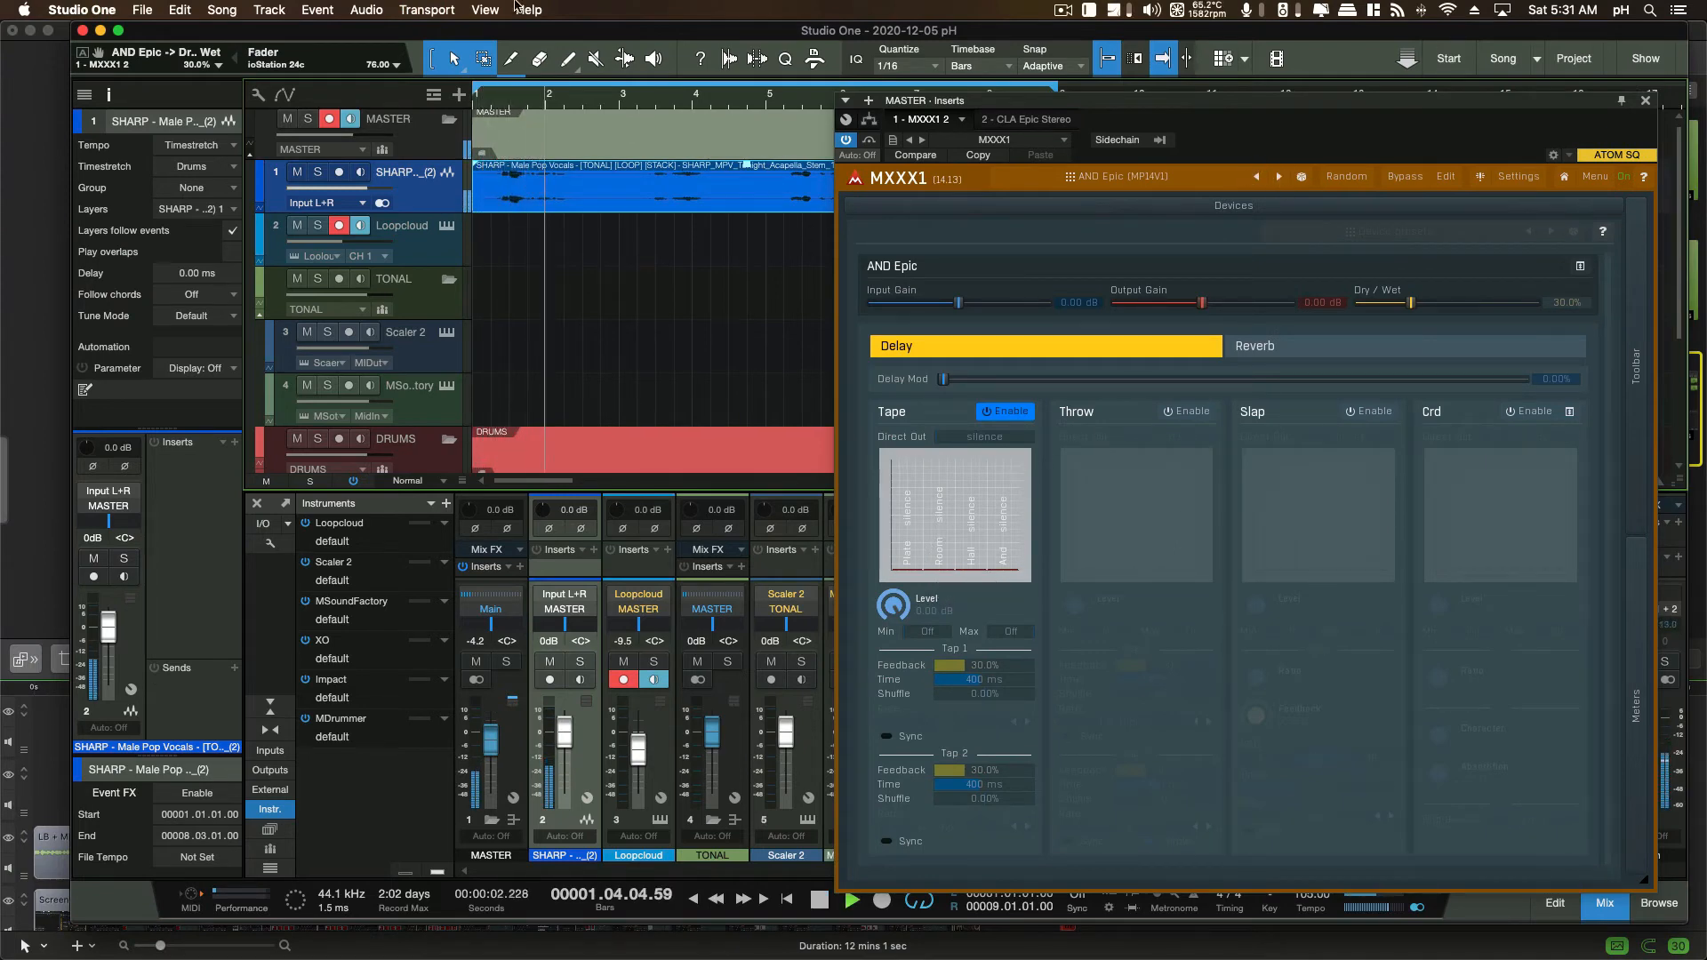
drag(620, 95, 589, 73)
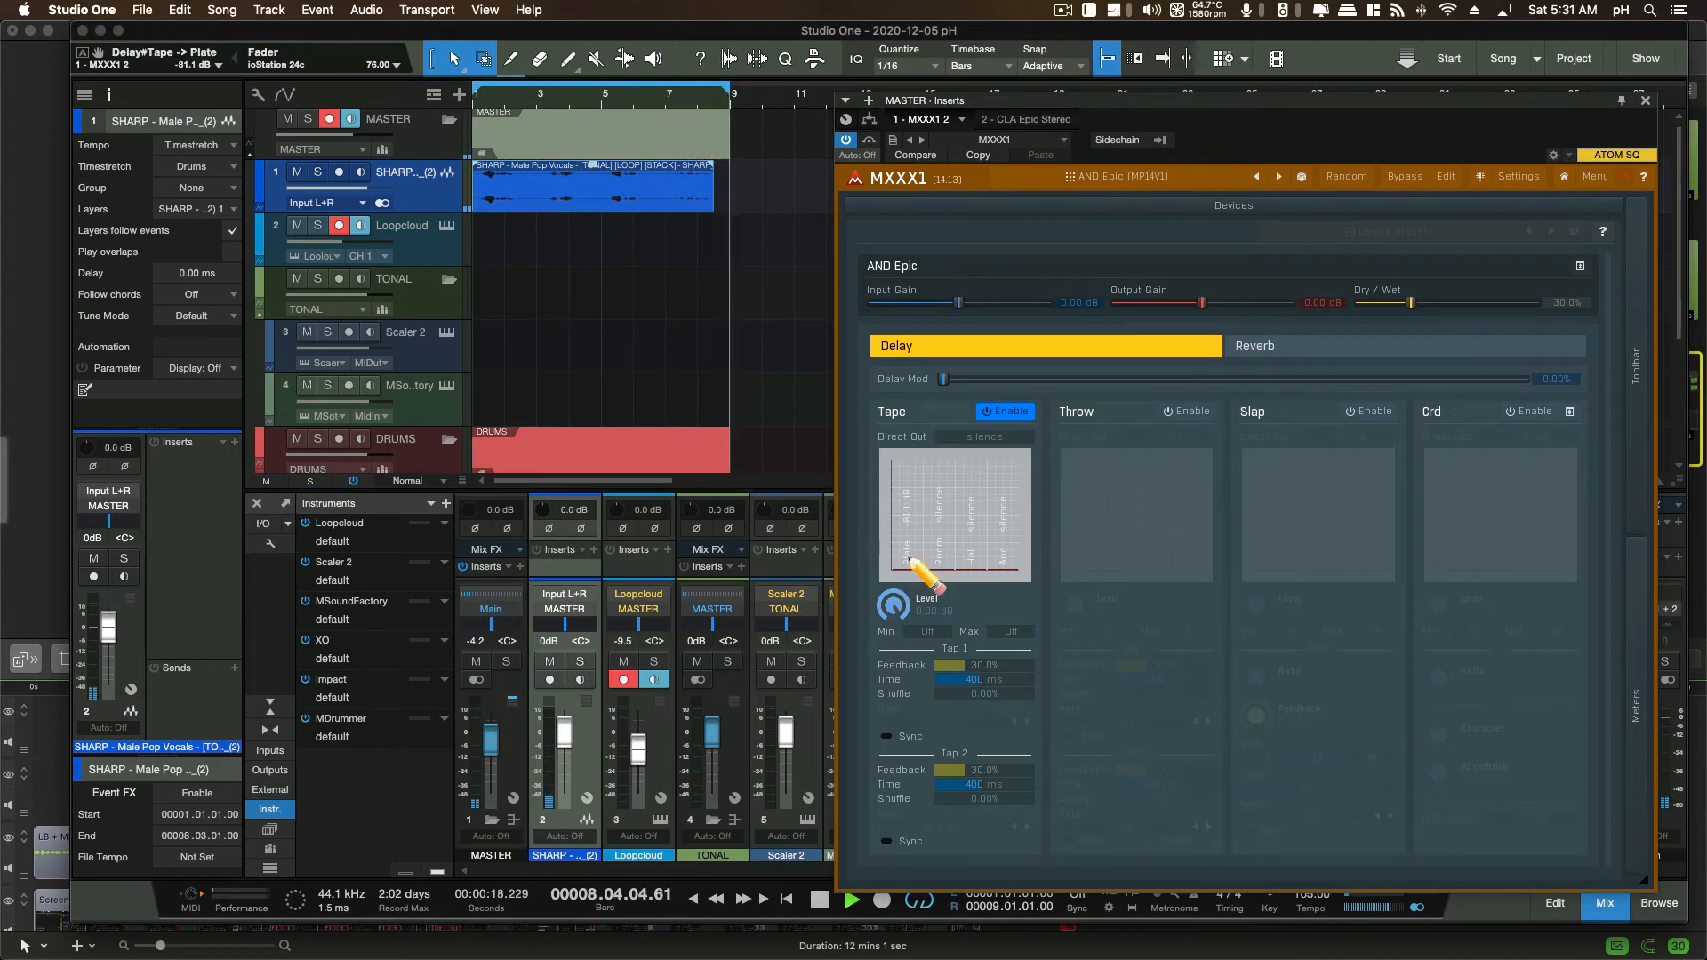
drag(922, 576, 925, 498)
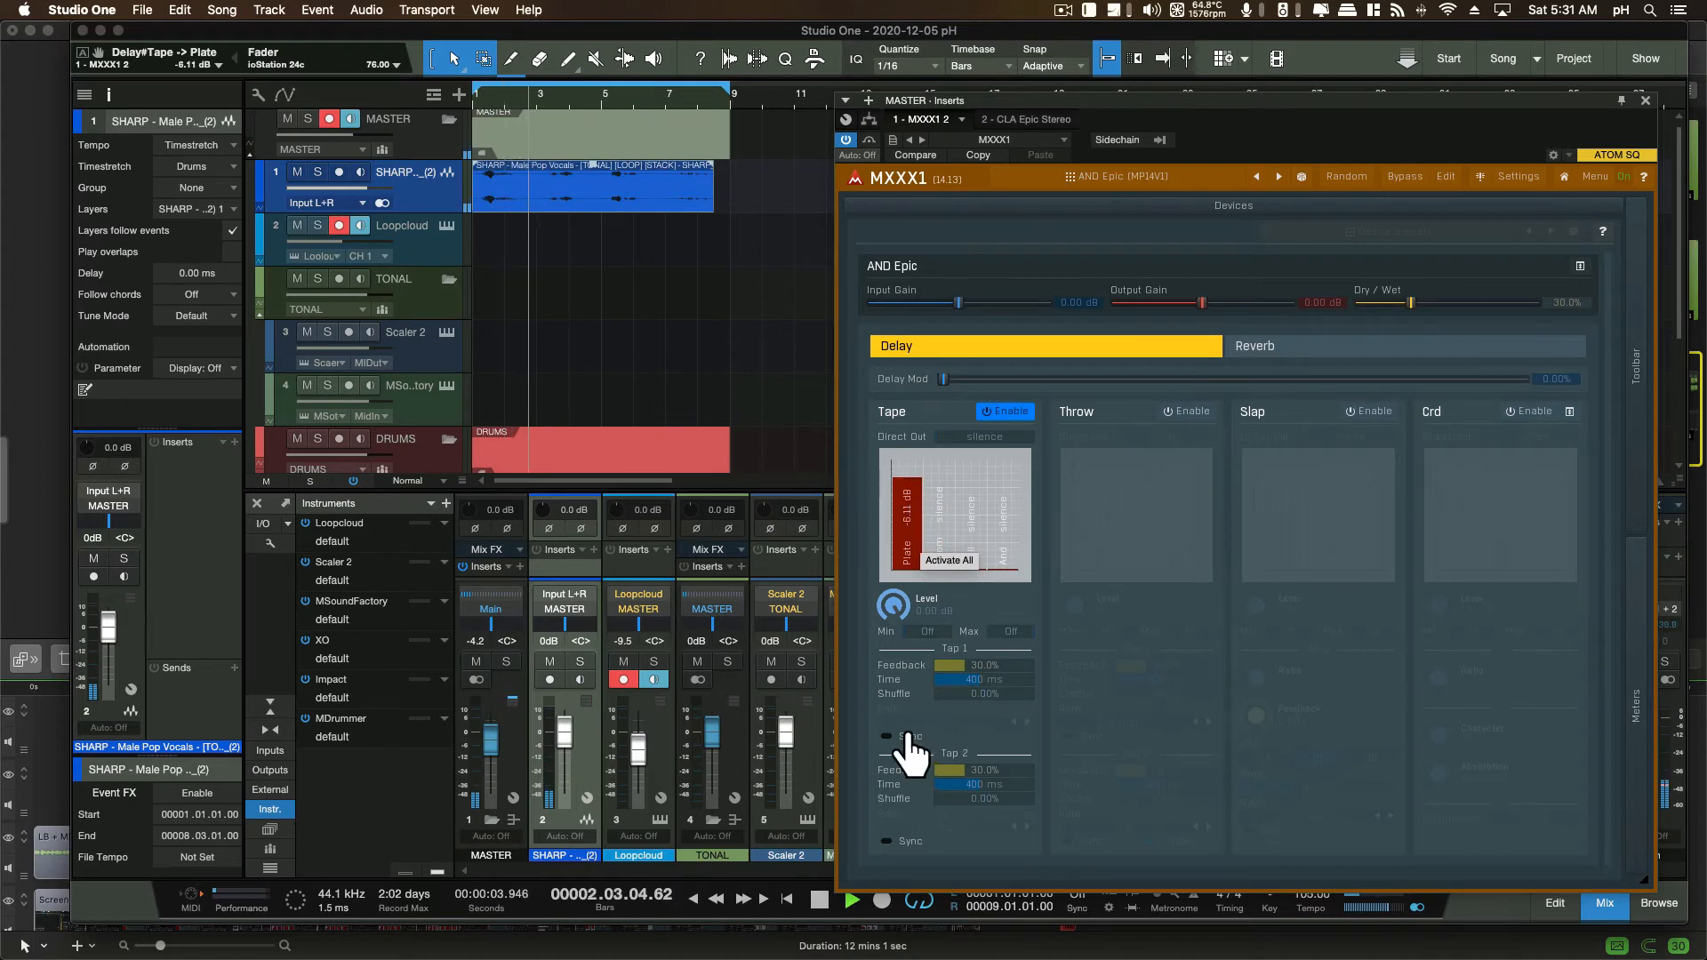
- Turn on tempo sync for both taps of the Tape delay, with Tap 1's rate set to 1/4
click(900, 737)
click(952, 721)
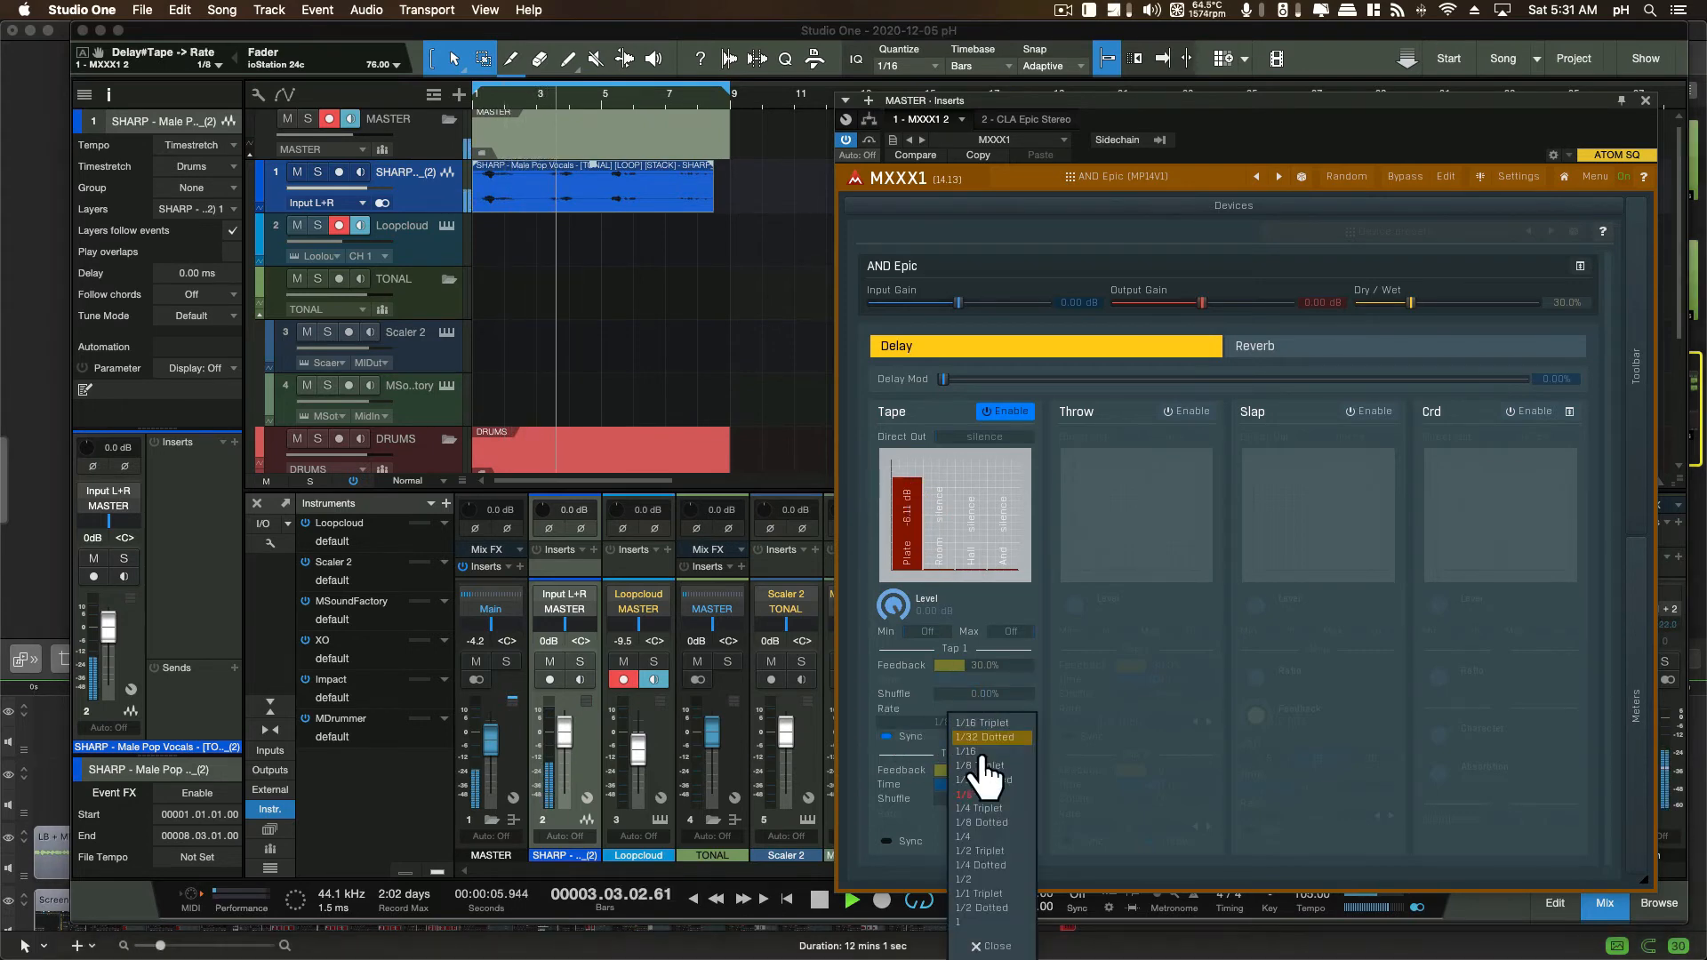
click(985, 840)
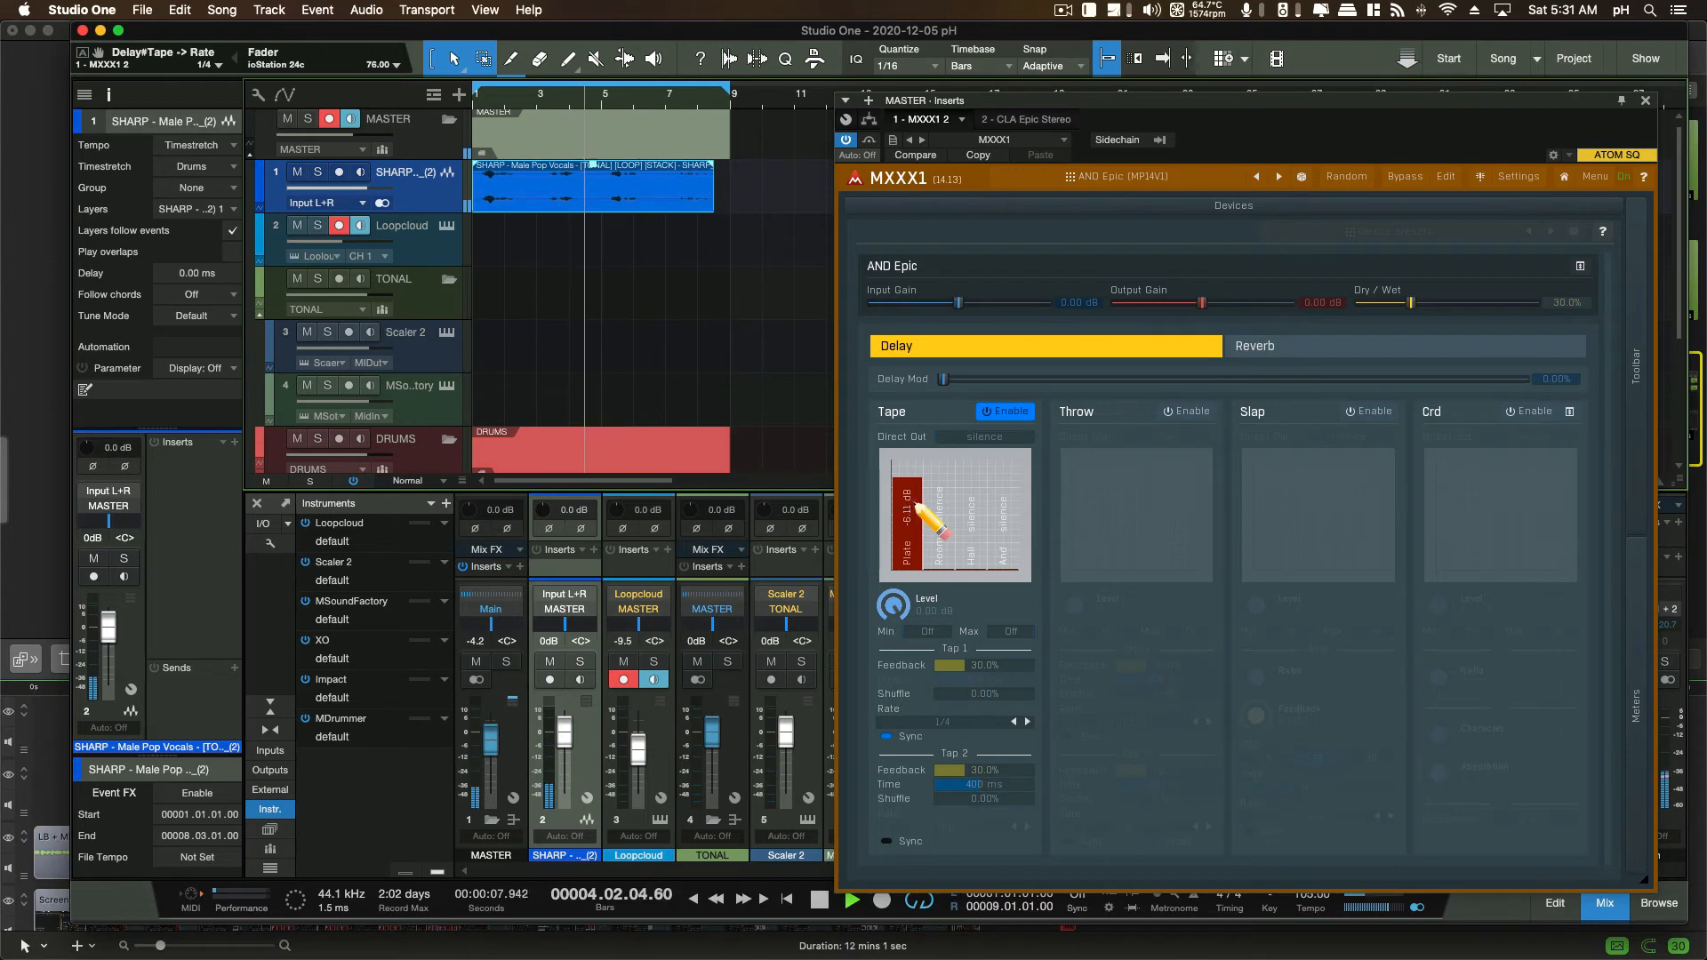
drag(915, 504, 916, 473)
click(916, 841)
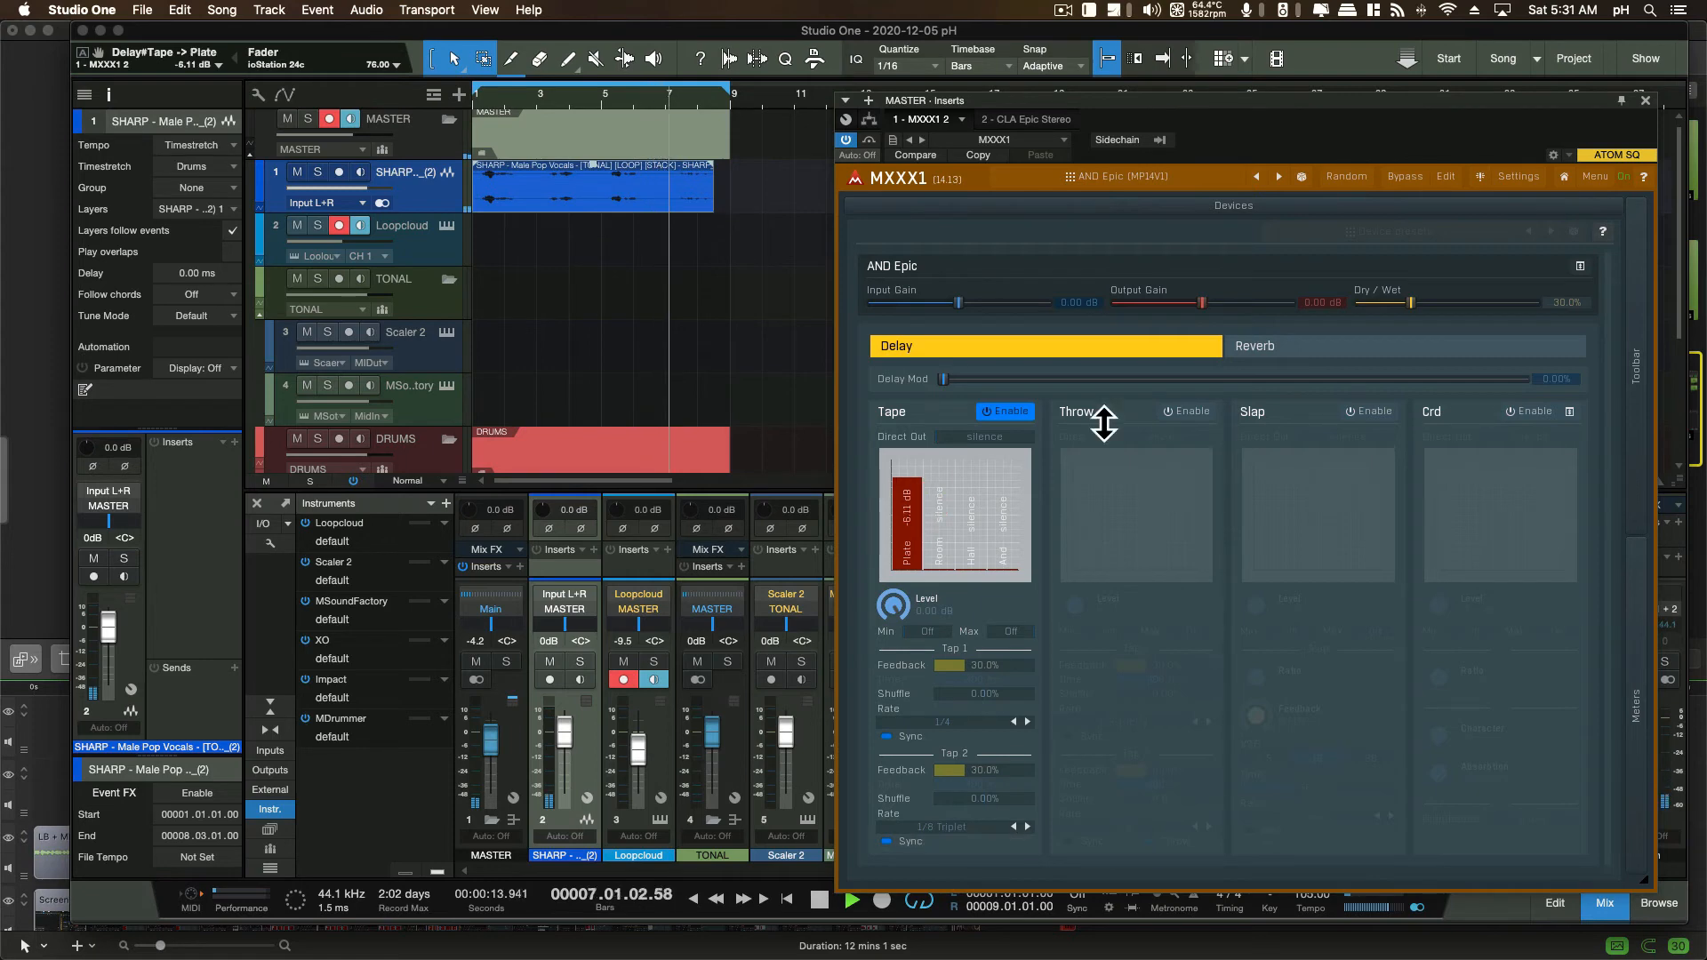
- Enable the Plate reverb's Dry Input and set its kernel type to Silky Gold Plate
click(1334, 348)
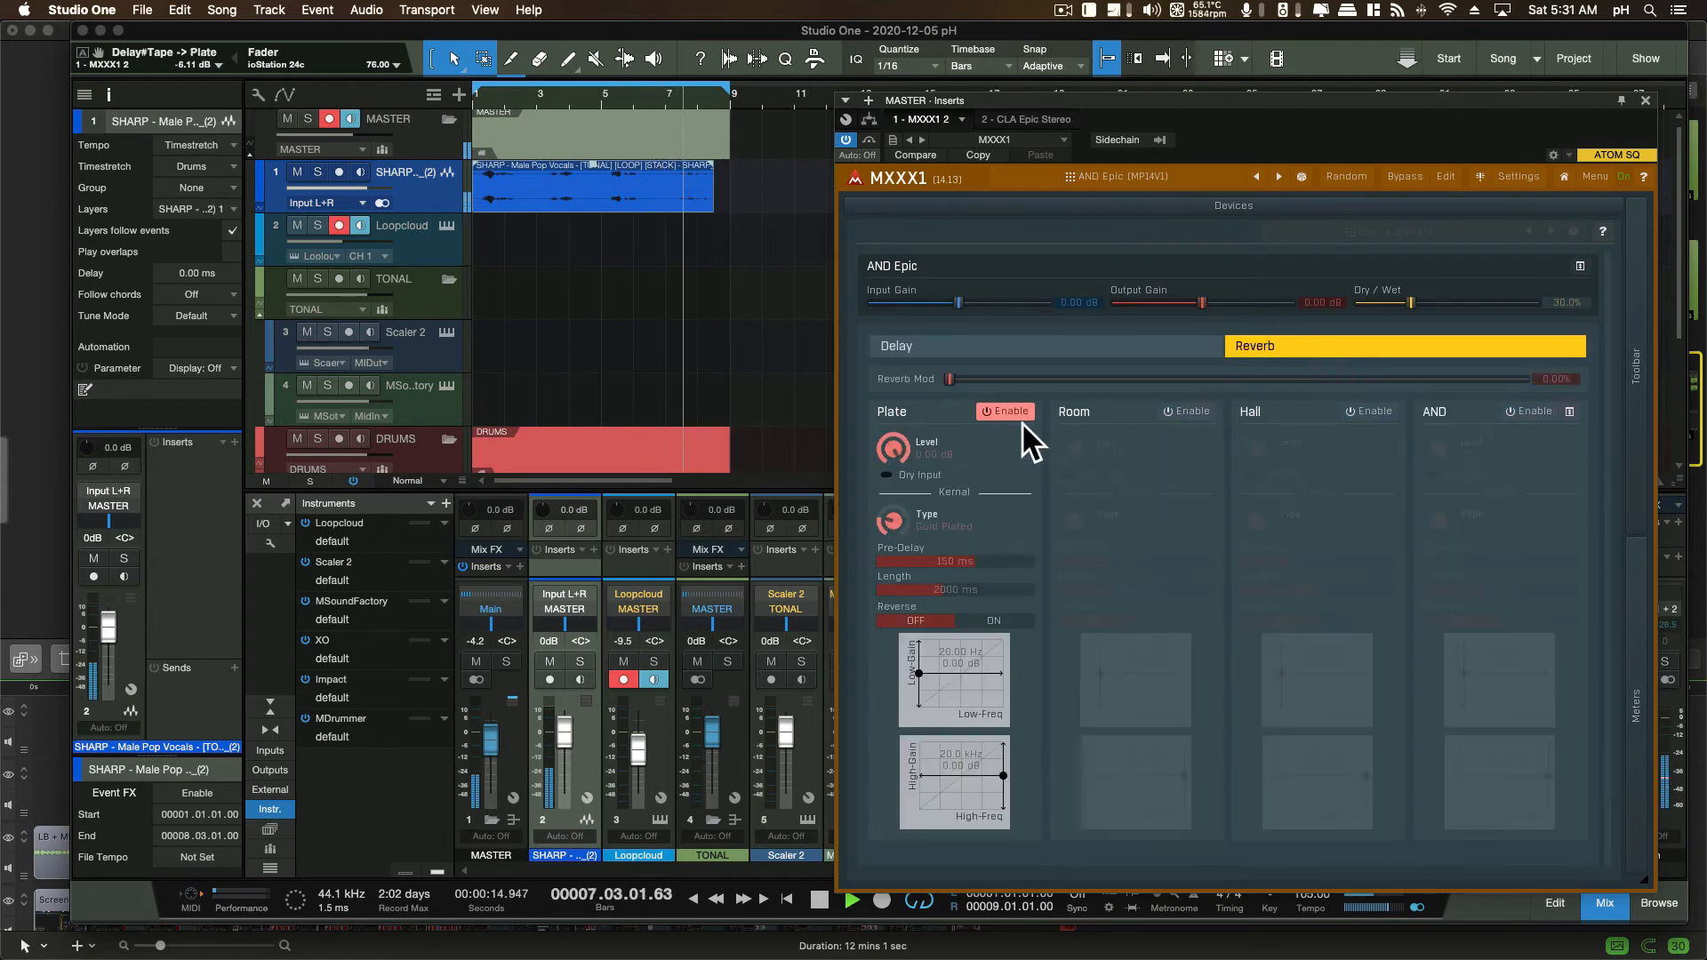
click(940, 479)
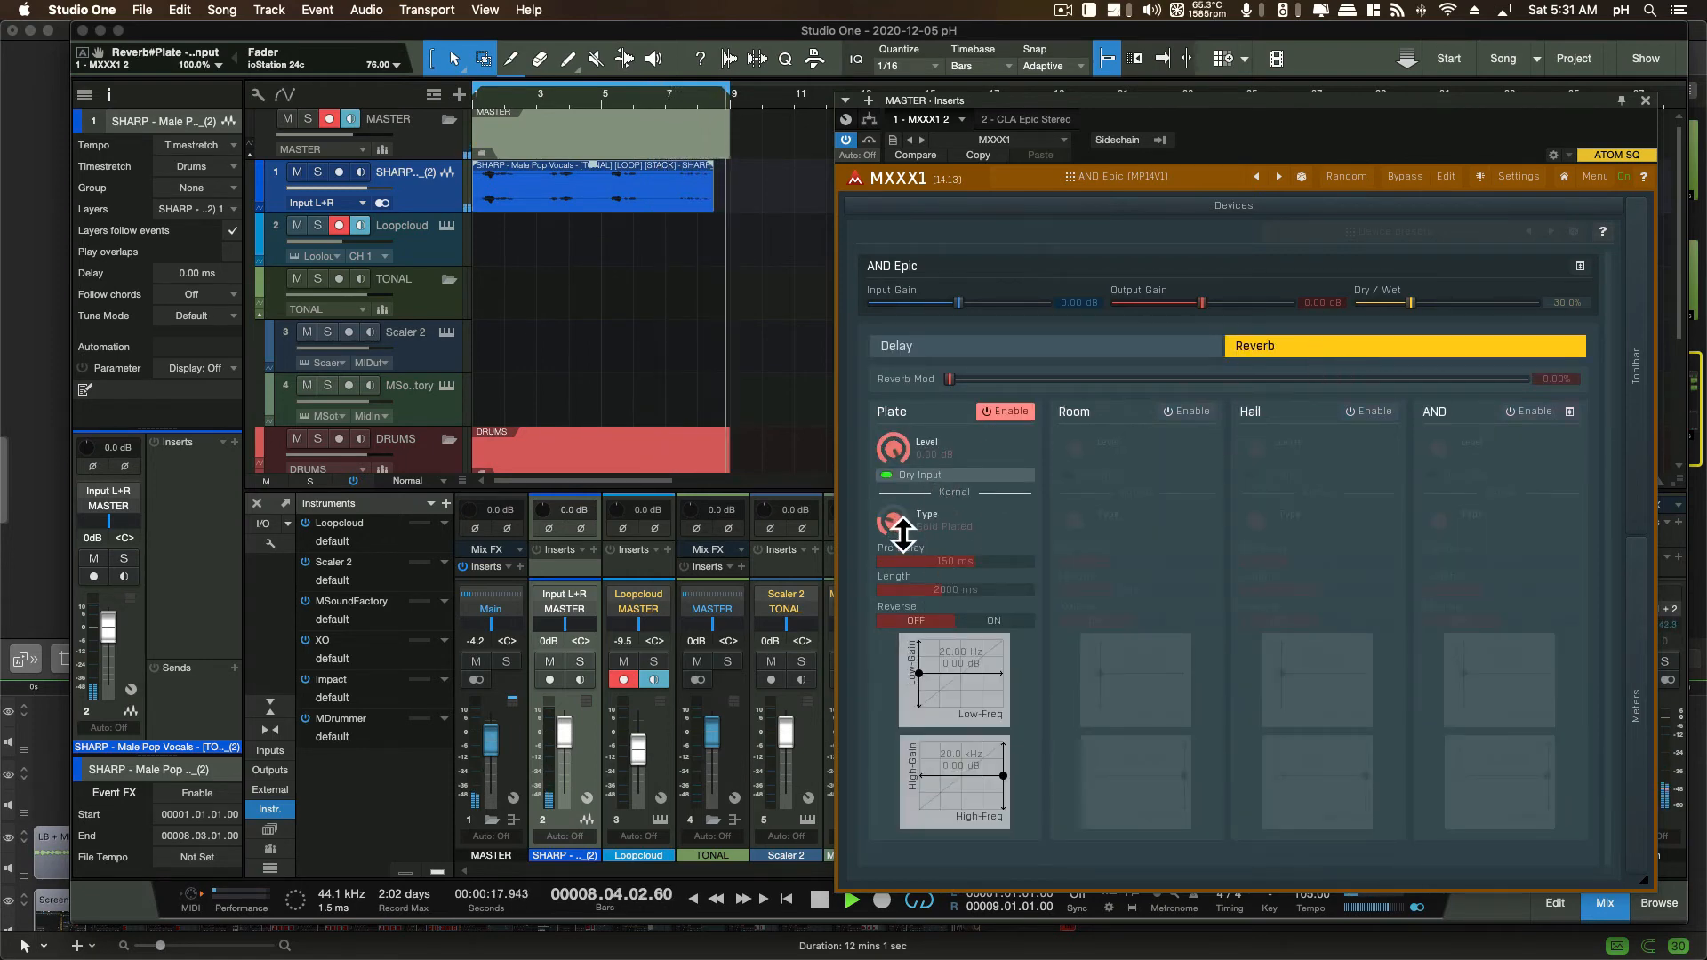
drag(903, 533, 903, 516)
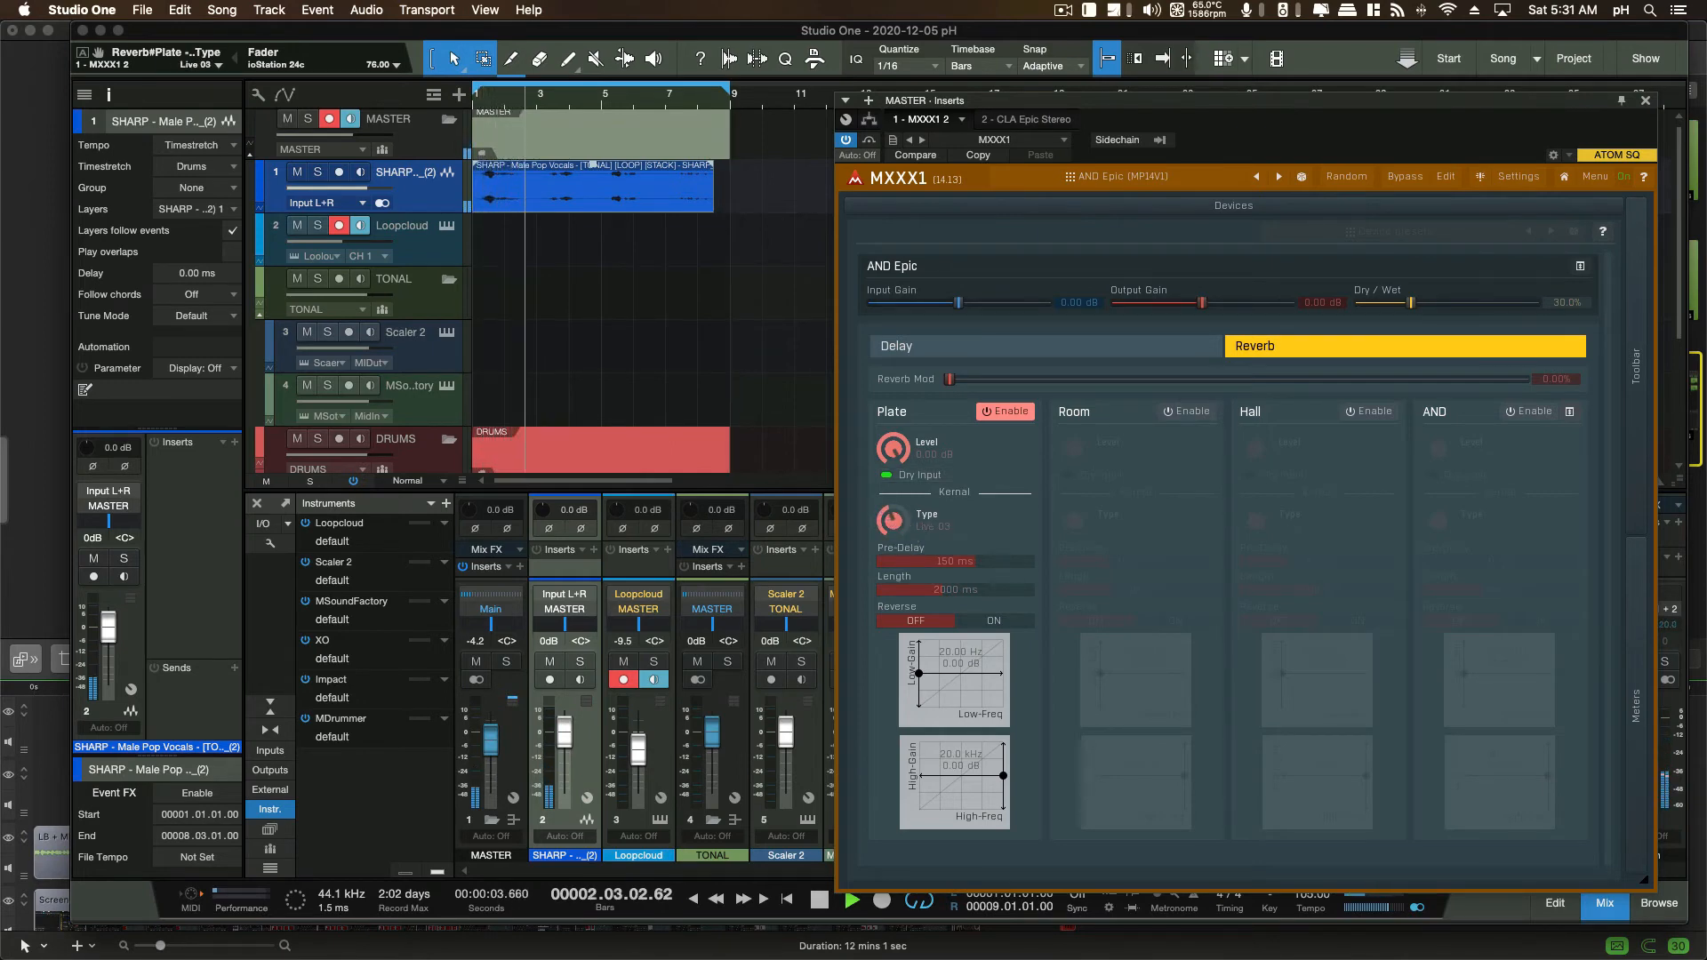
drag(903, 516, 927, 434)
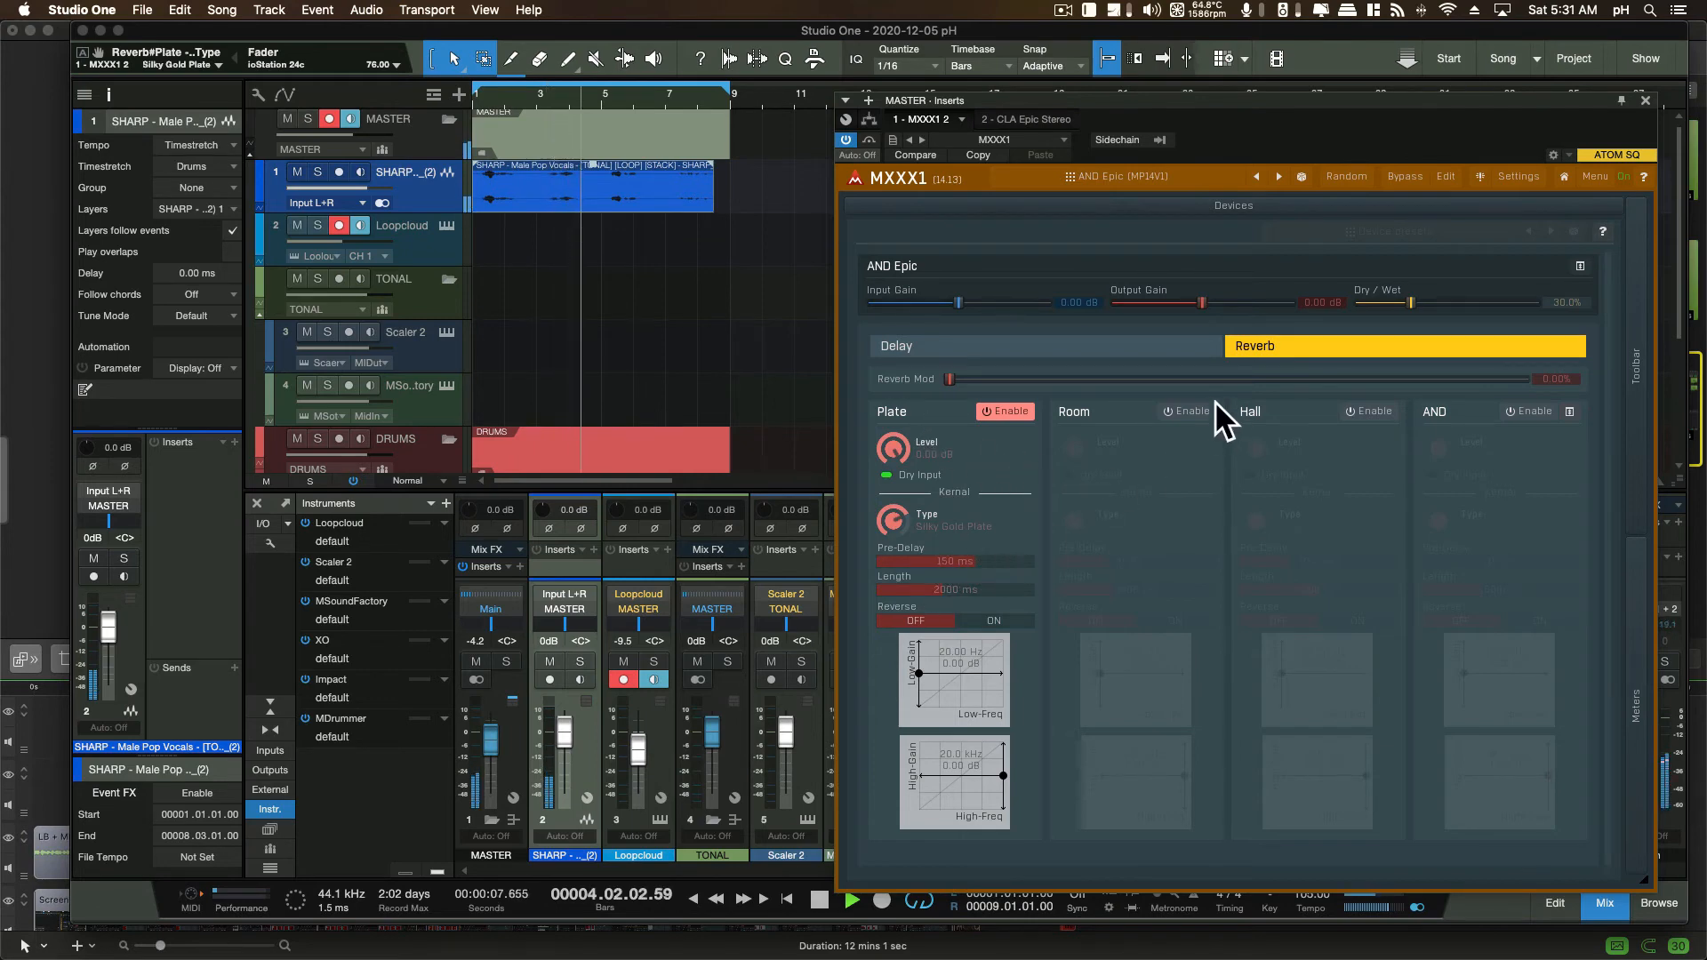
- Enable the Room reverb with a pre-delay of about 7.7 ms and raise the Tape delay's Room send to about -7.82 dB
click(1187, 410)
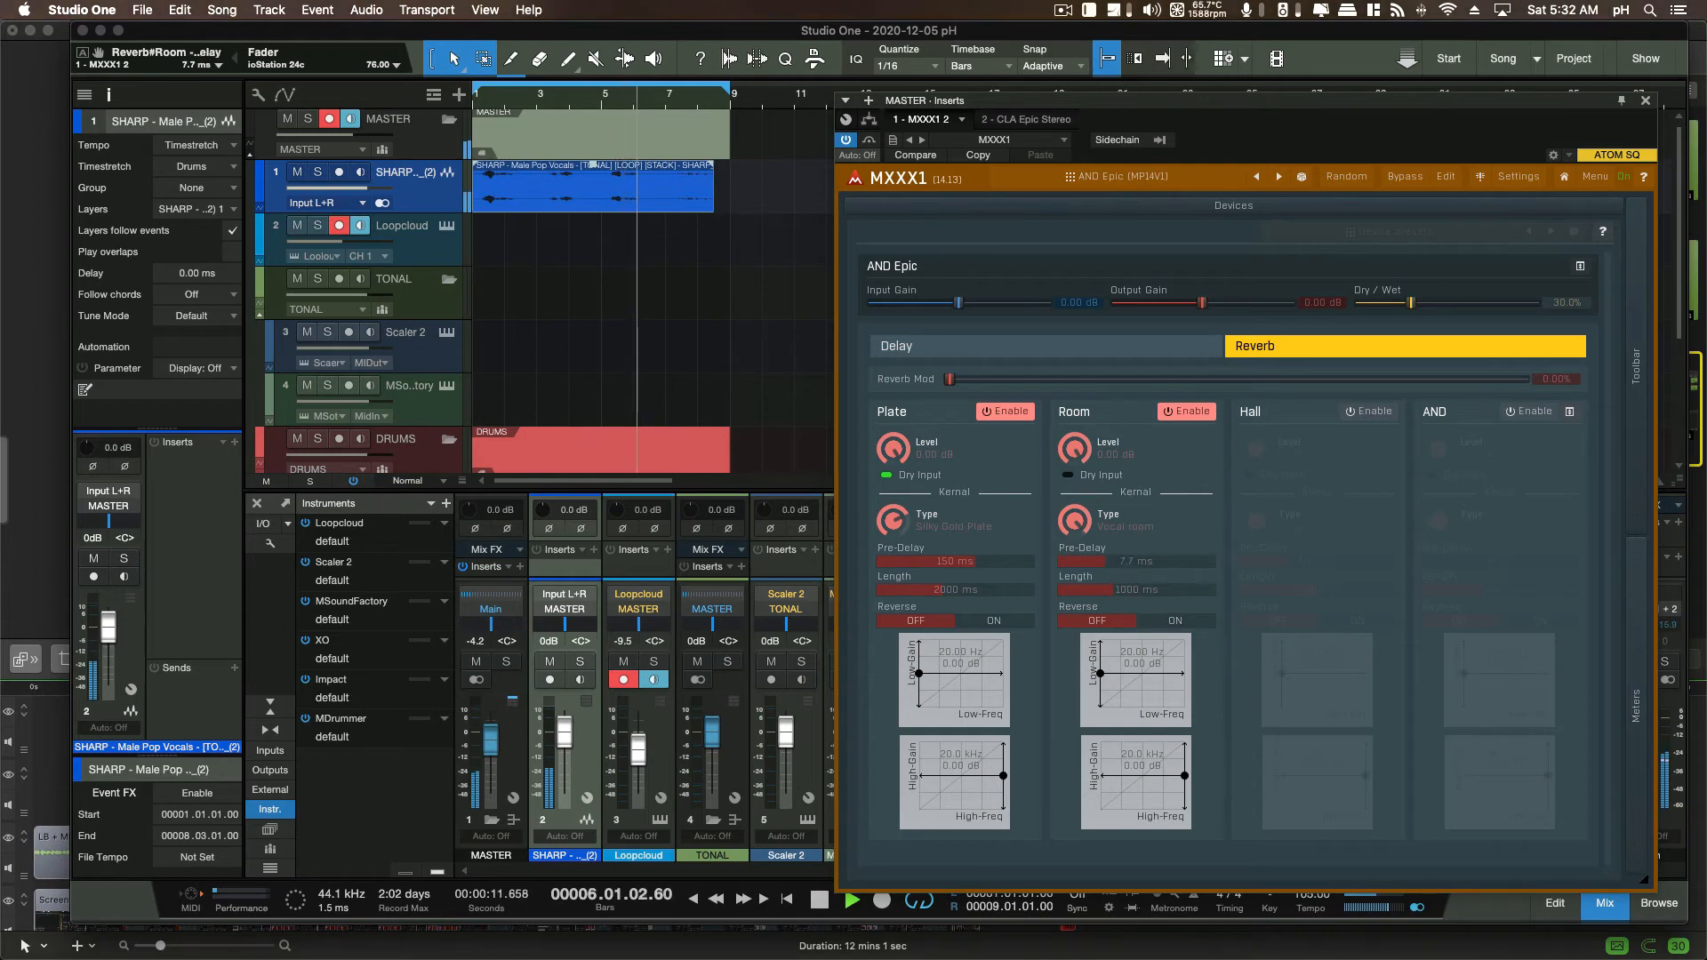
drag(991, 569, 959, 498)
click(950, 343)
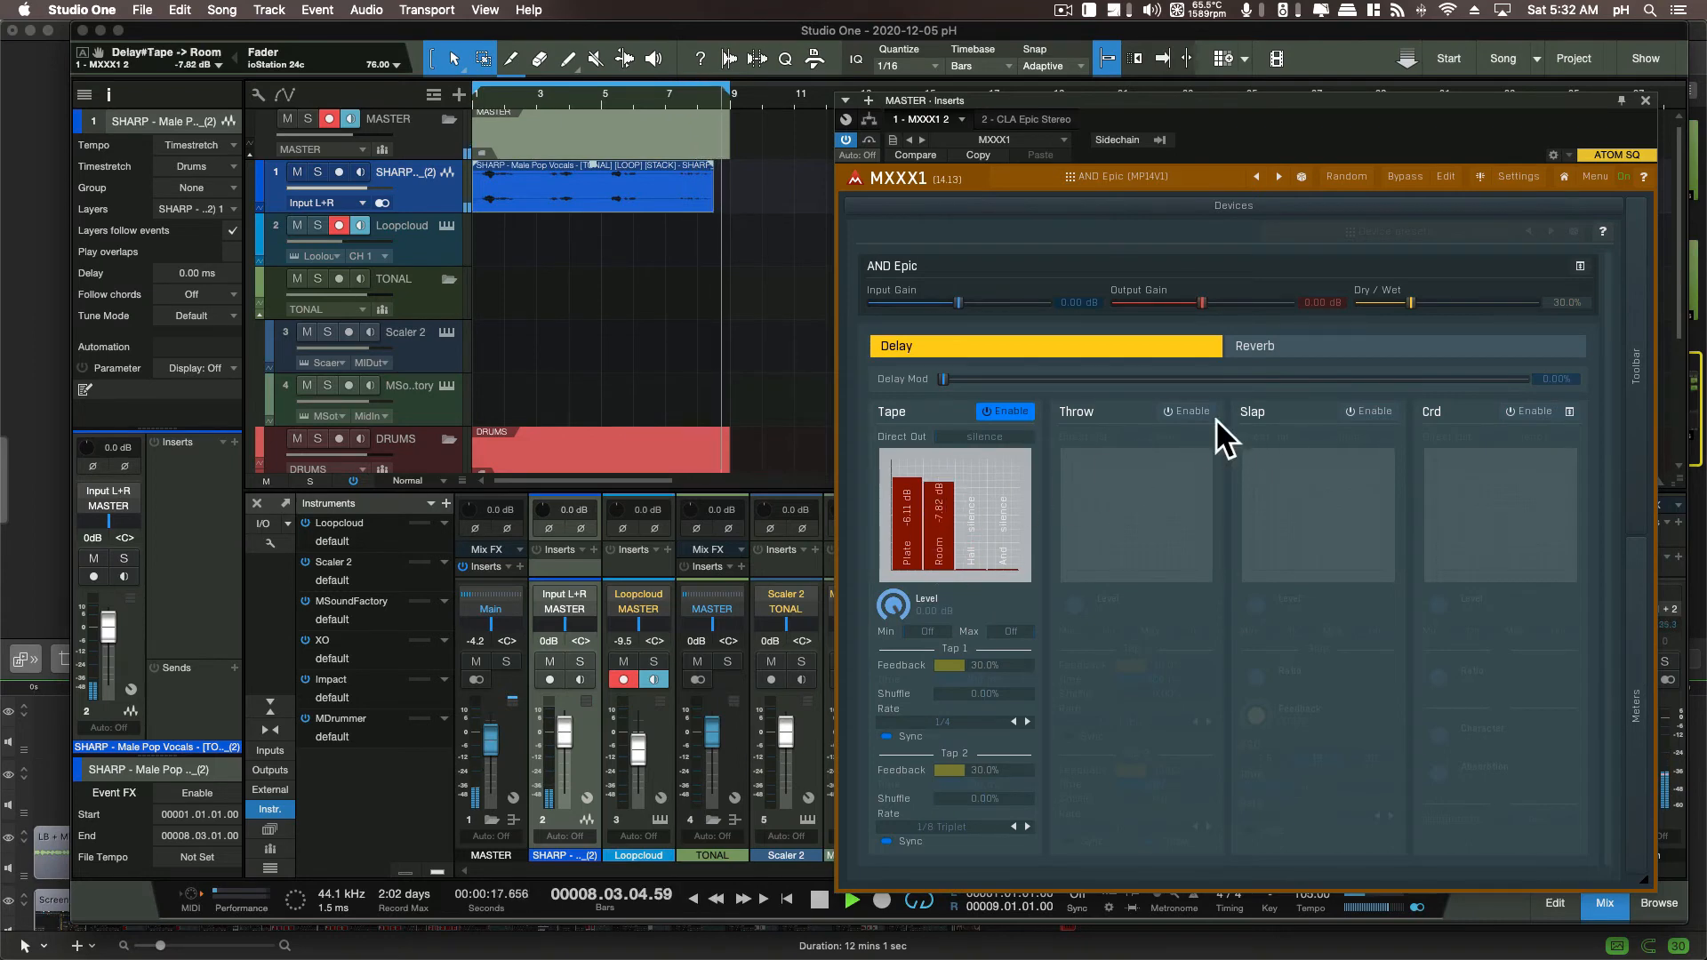
- Enable the Throw delay, setting Tap 1 to about 126 ms with 39.2% feedback and Tap 2 to about 1085 ms with 42.4% feedback
click(1189, 411)
drag(1162, 679, 1165, 711)
drag(1179, 788, 1178, 777)
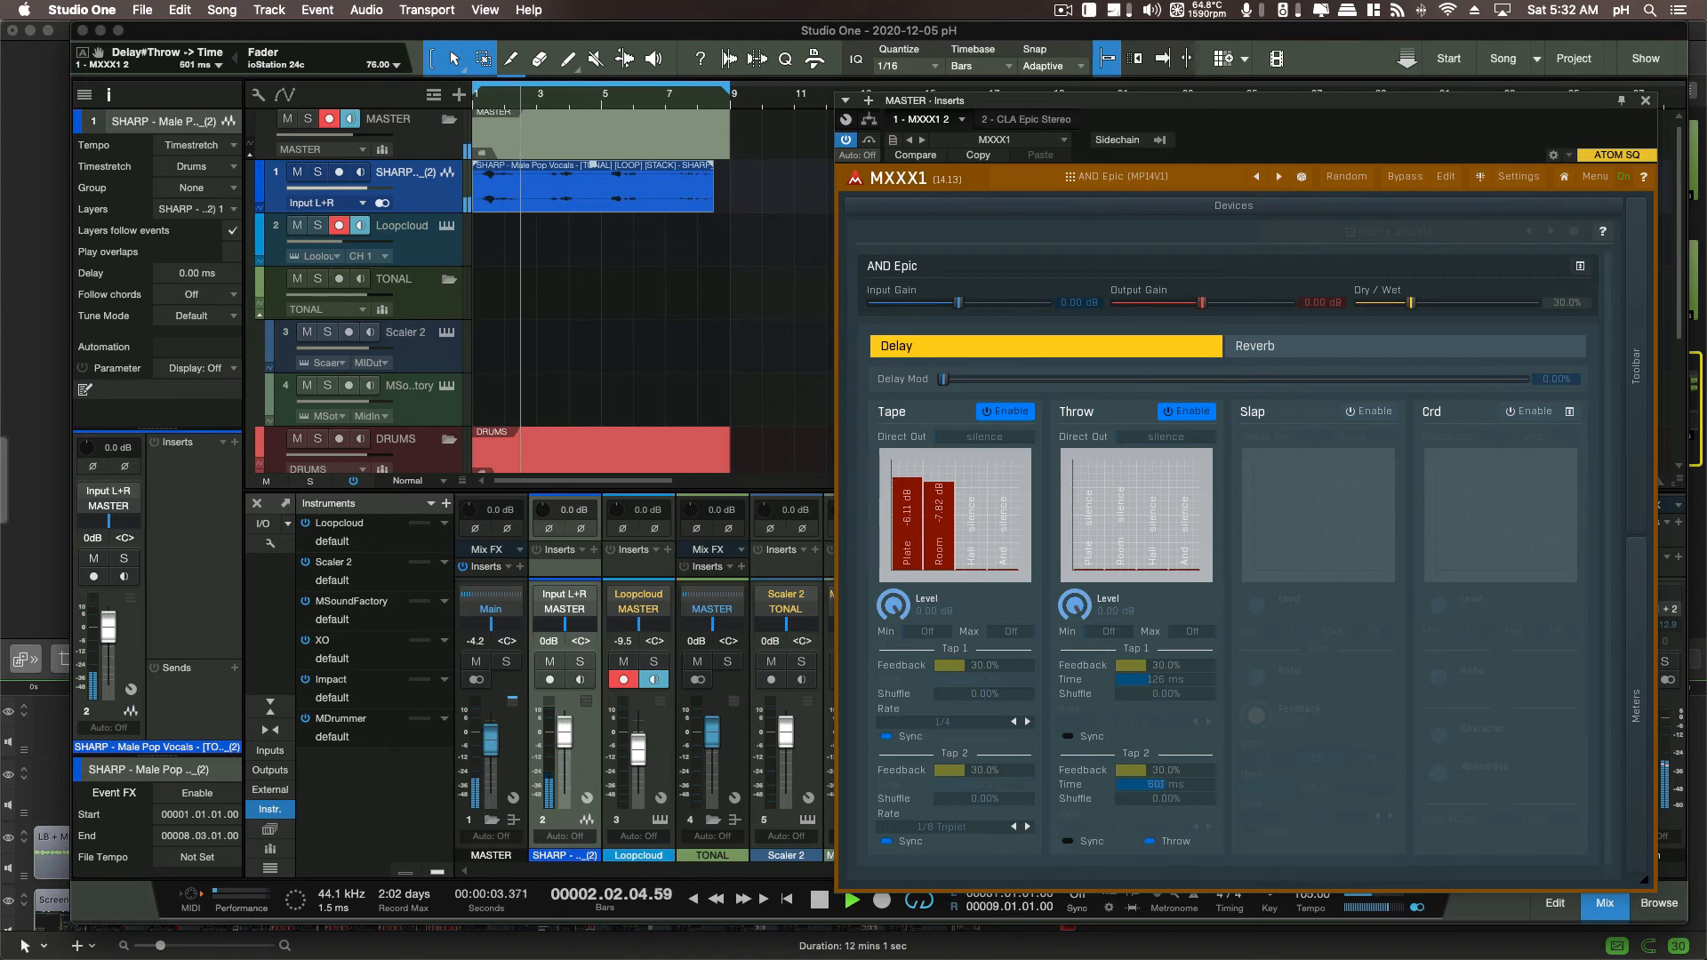
drag(1156, 669, 1156, 654)
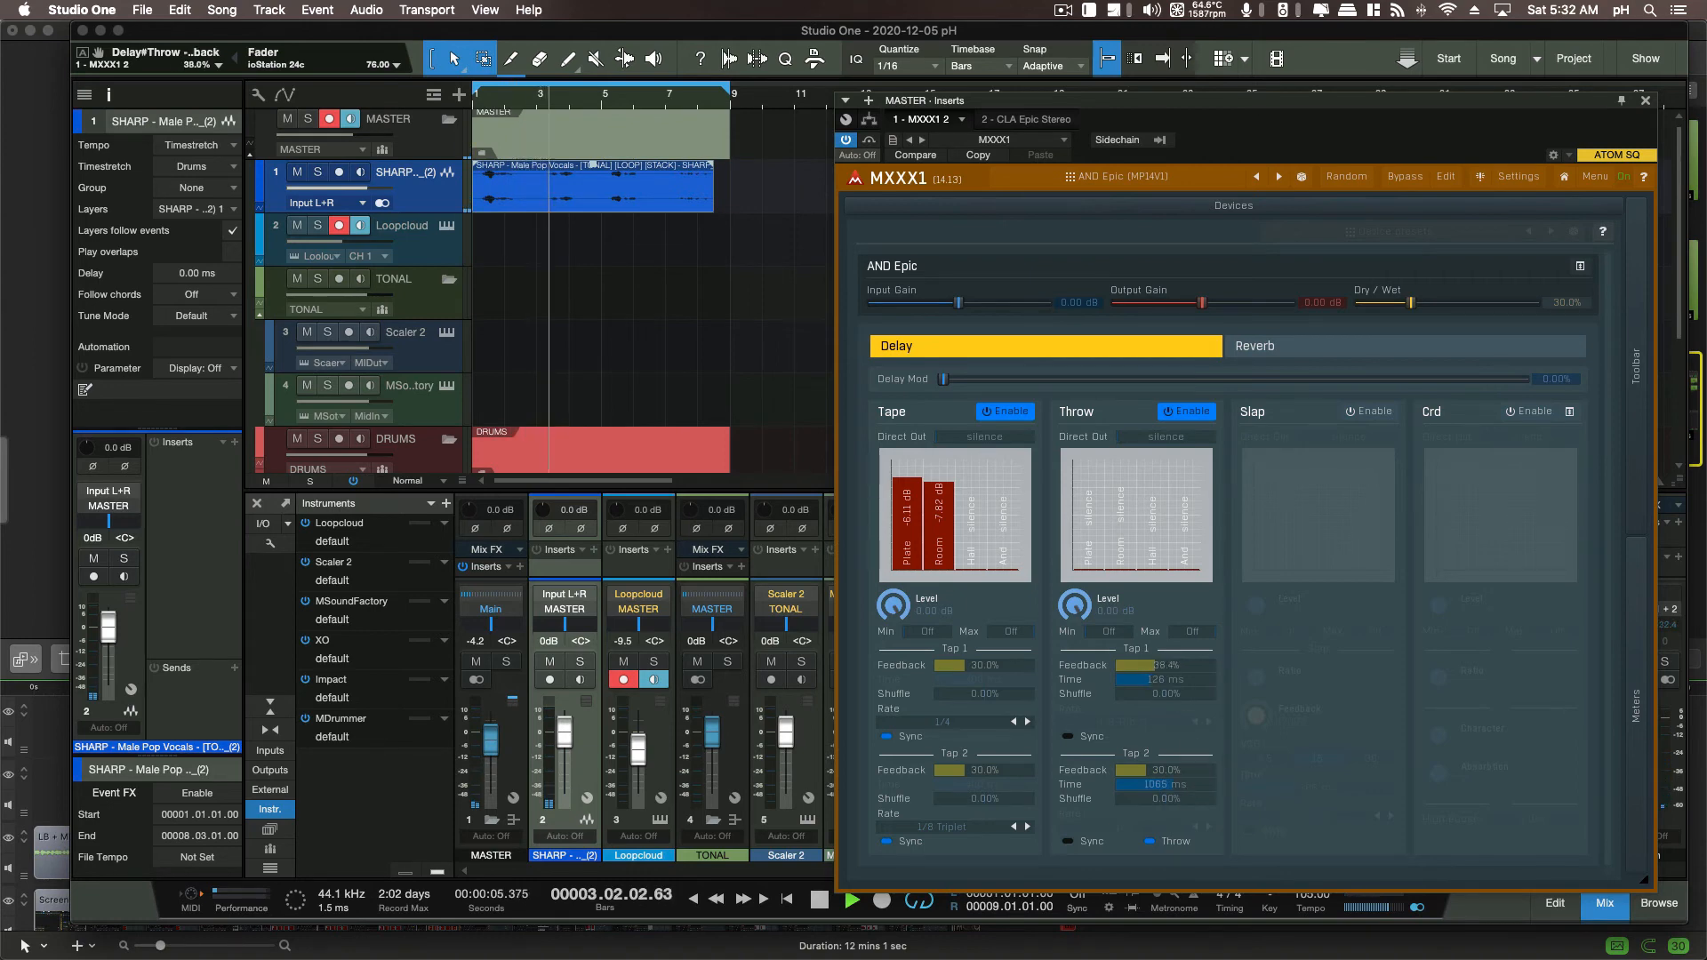
drag(1172, 770, 1178, 750)
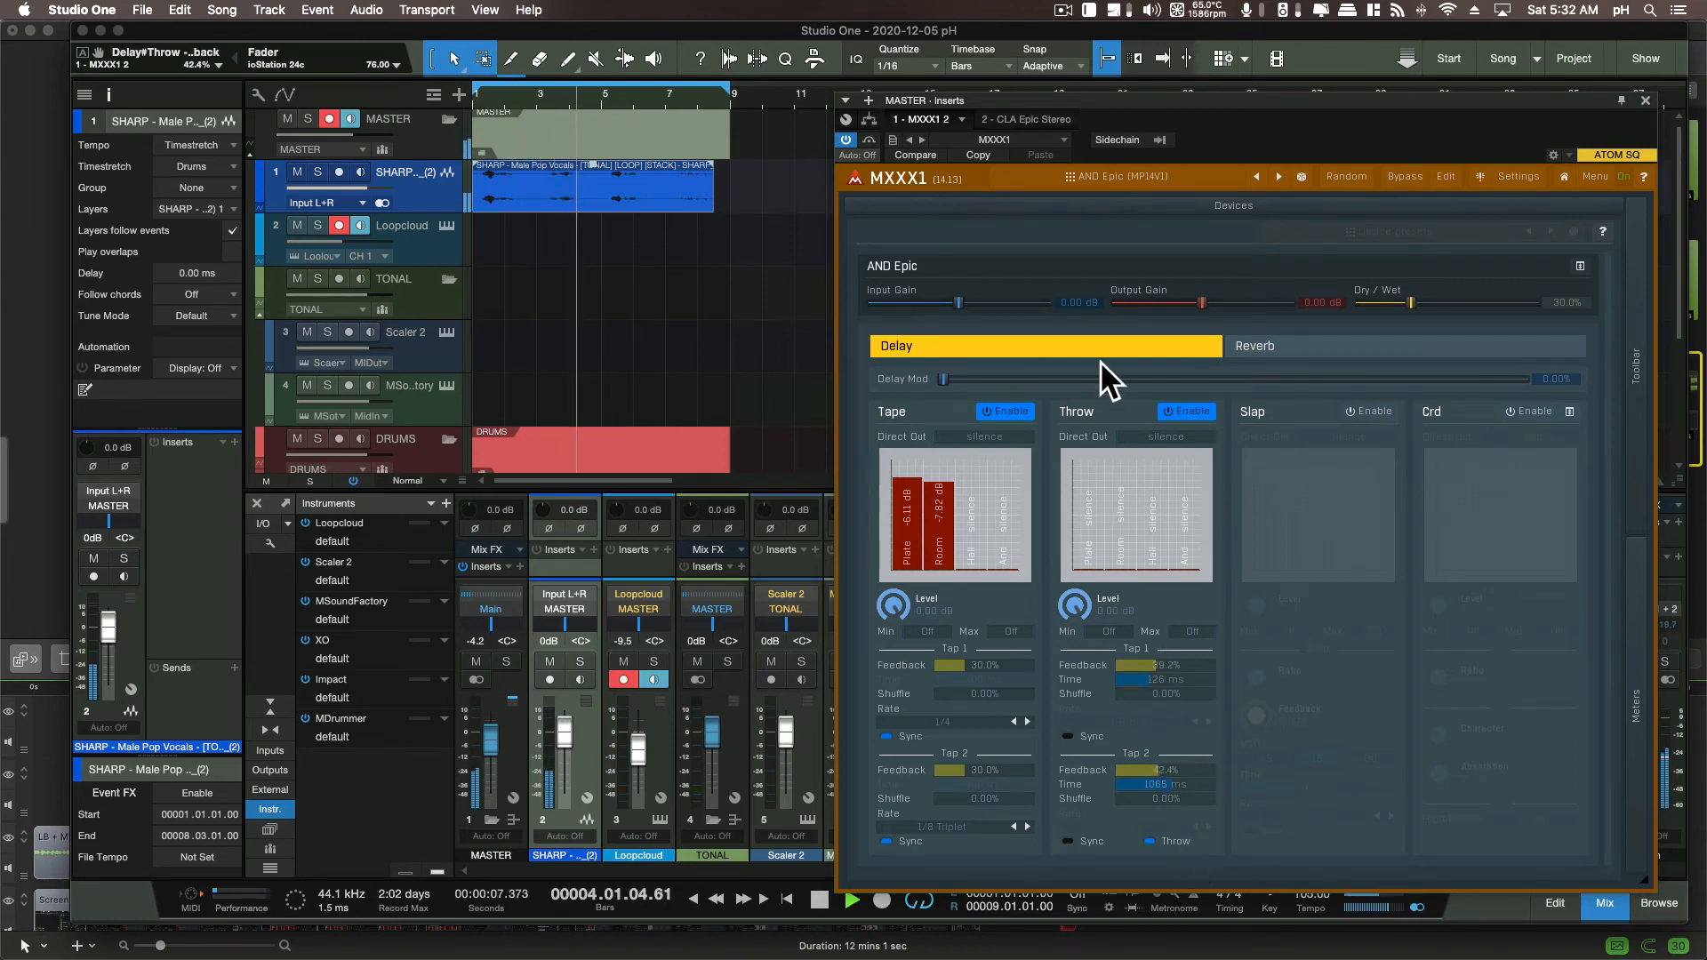
- Raise the Direct Out of the Tape delay to about -25.8 dB and of the Throw delay to about -36.7 dB
drag(1043, 445, 1043, 431)
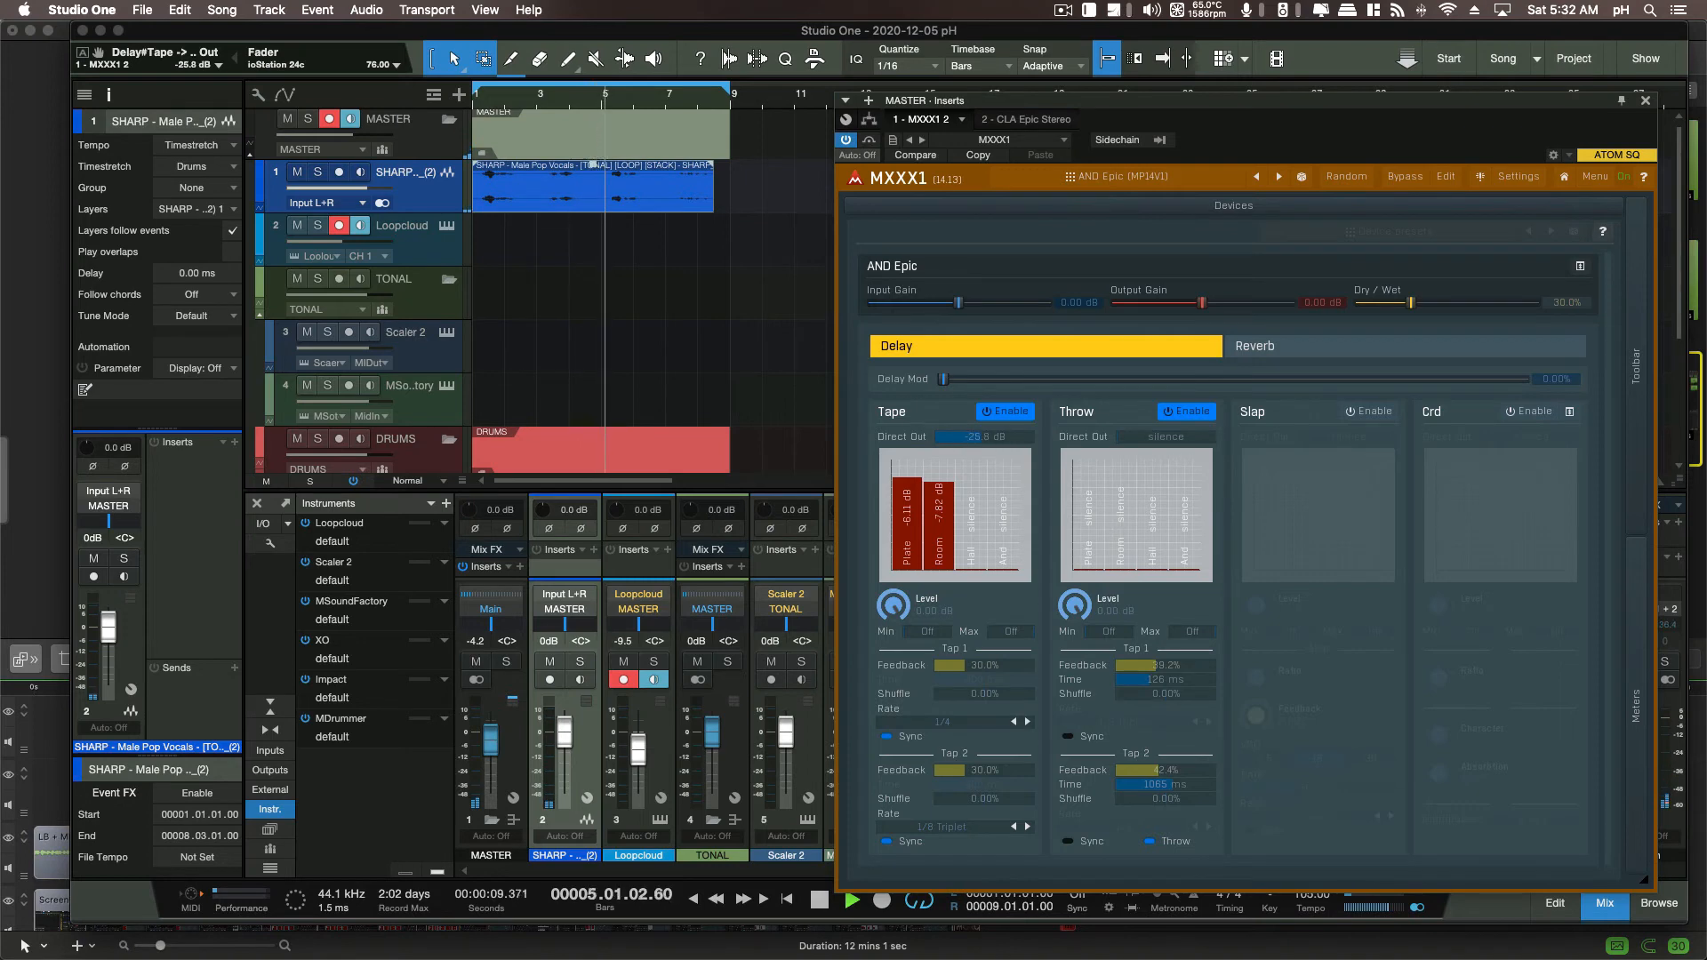
drag(1151, 438, 1151, 425)
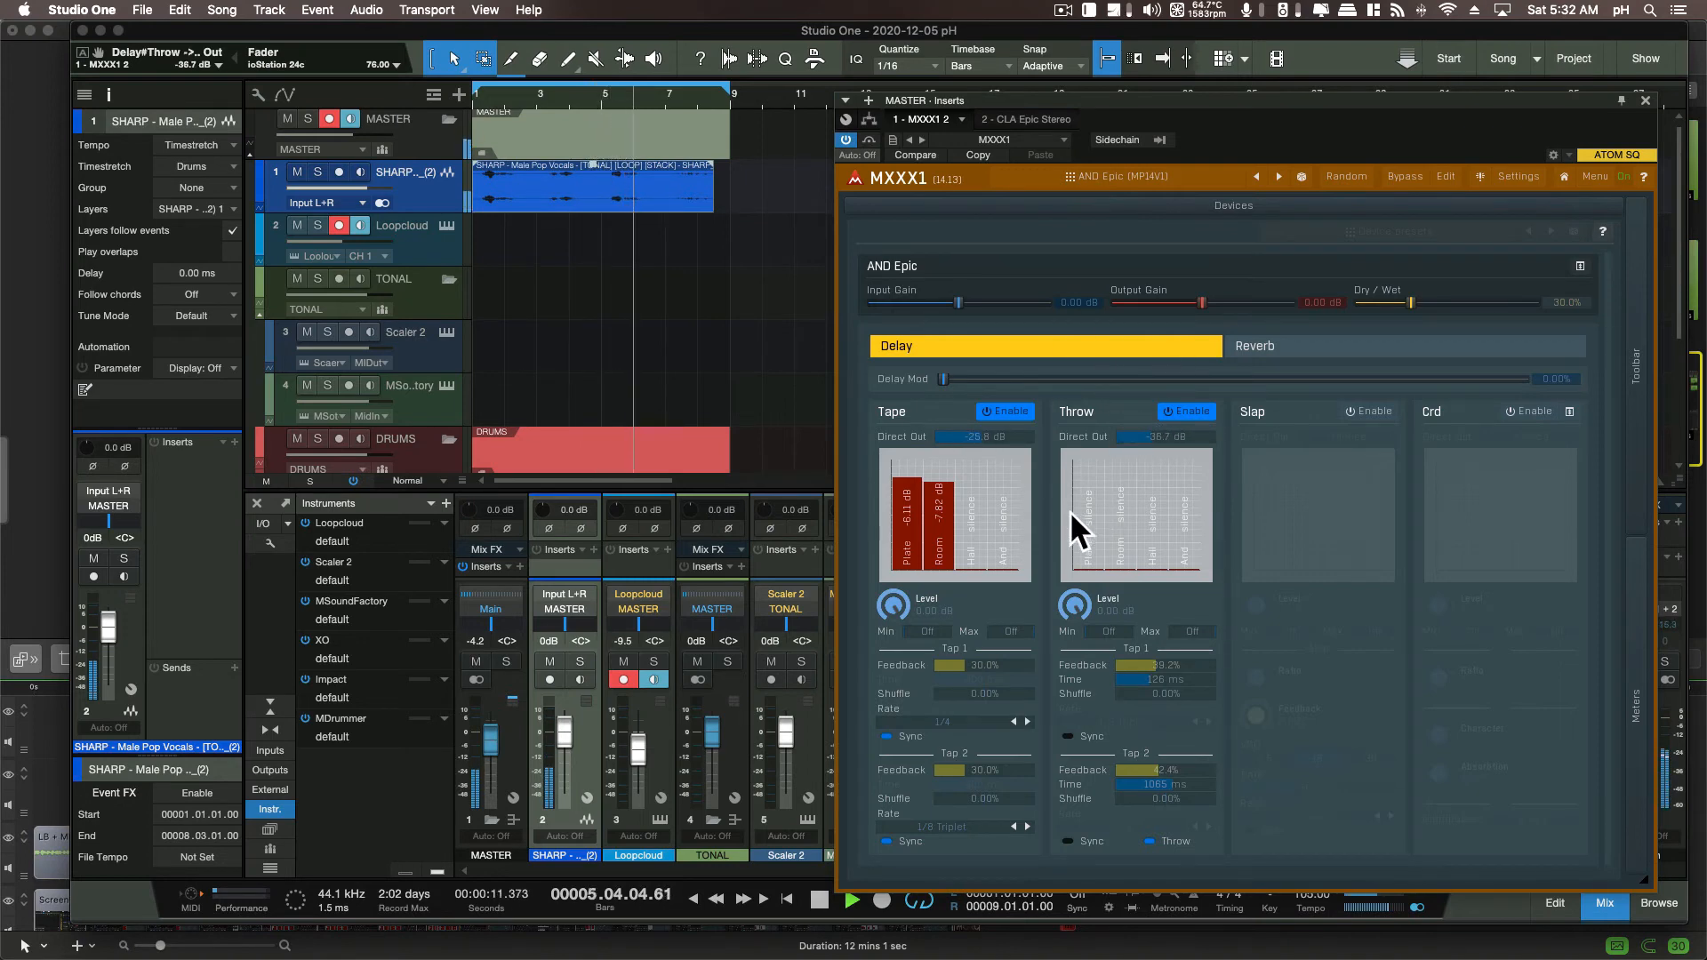
- Set the Throw delay's Plate send to about -16 dB and Room send to -11.9 dB, and the Tape delay's Plate send to -10.8 dB
mouse_move(1070, 512)
mouse_down()
mouse_move(1093, 493)
mouse_move(1112, 516)
mouse_move(1125, 482)
mouse_move(1095, 502)
mouse_up()
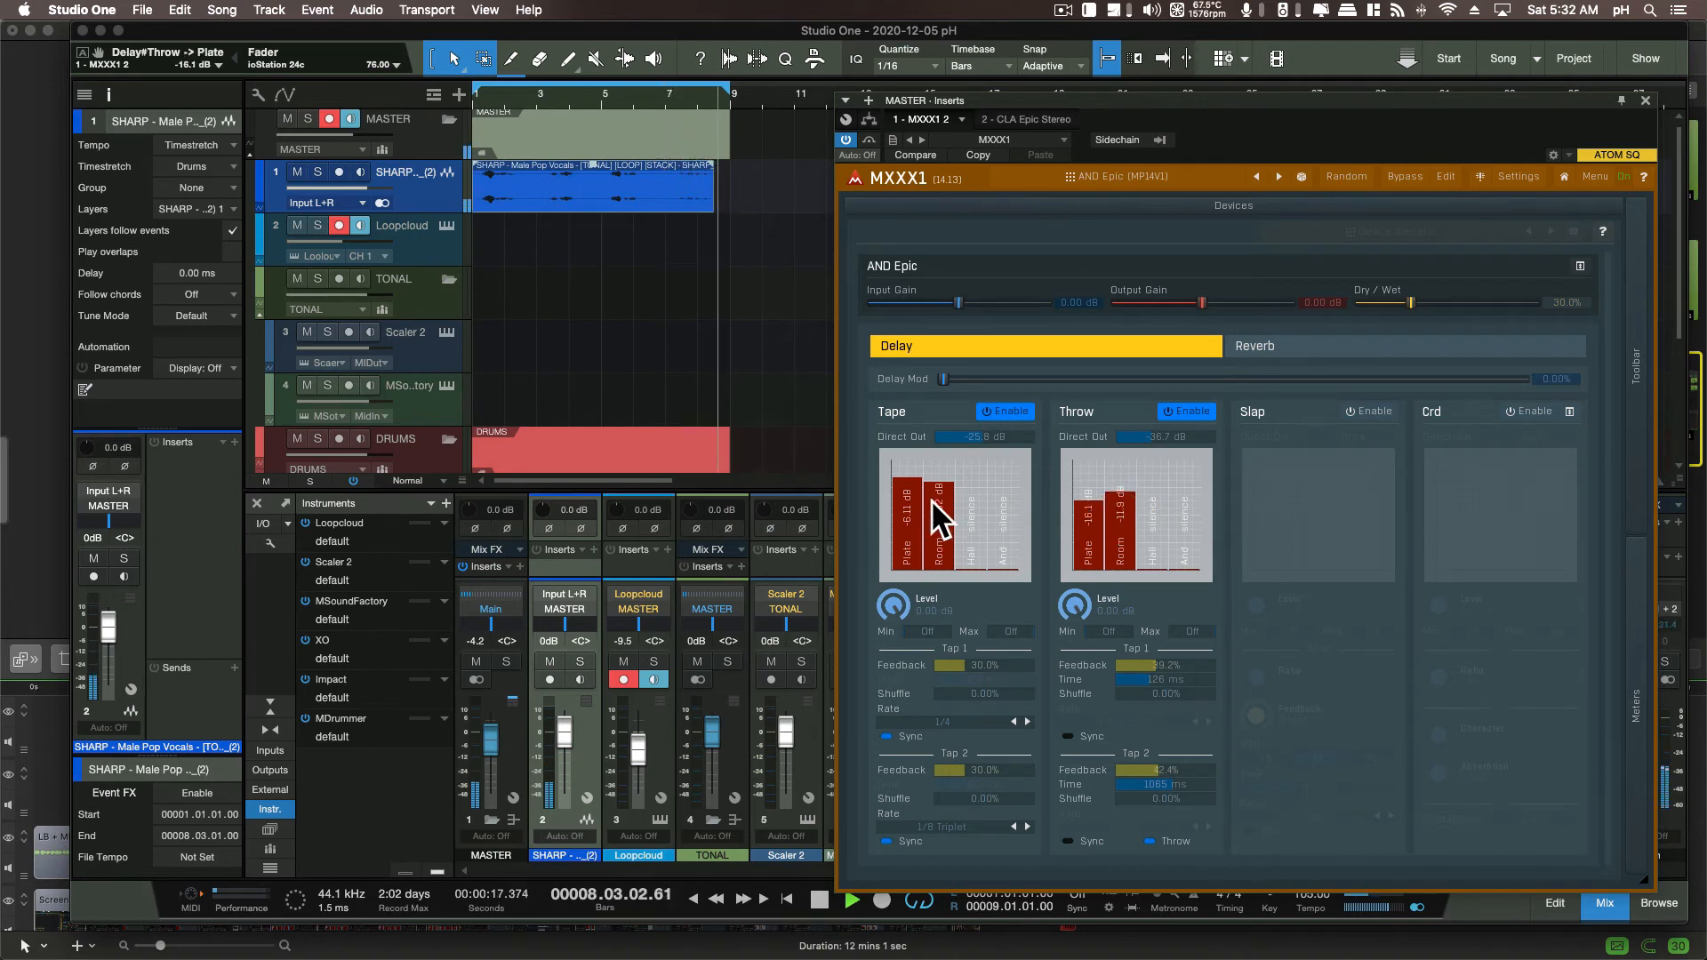
drag(898, 482, 910, 488)
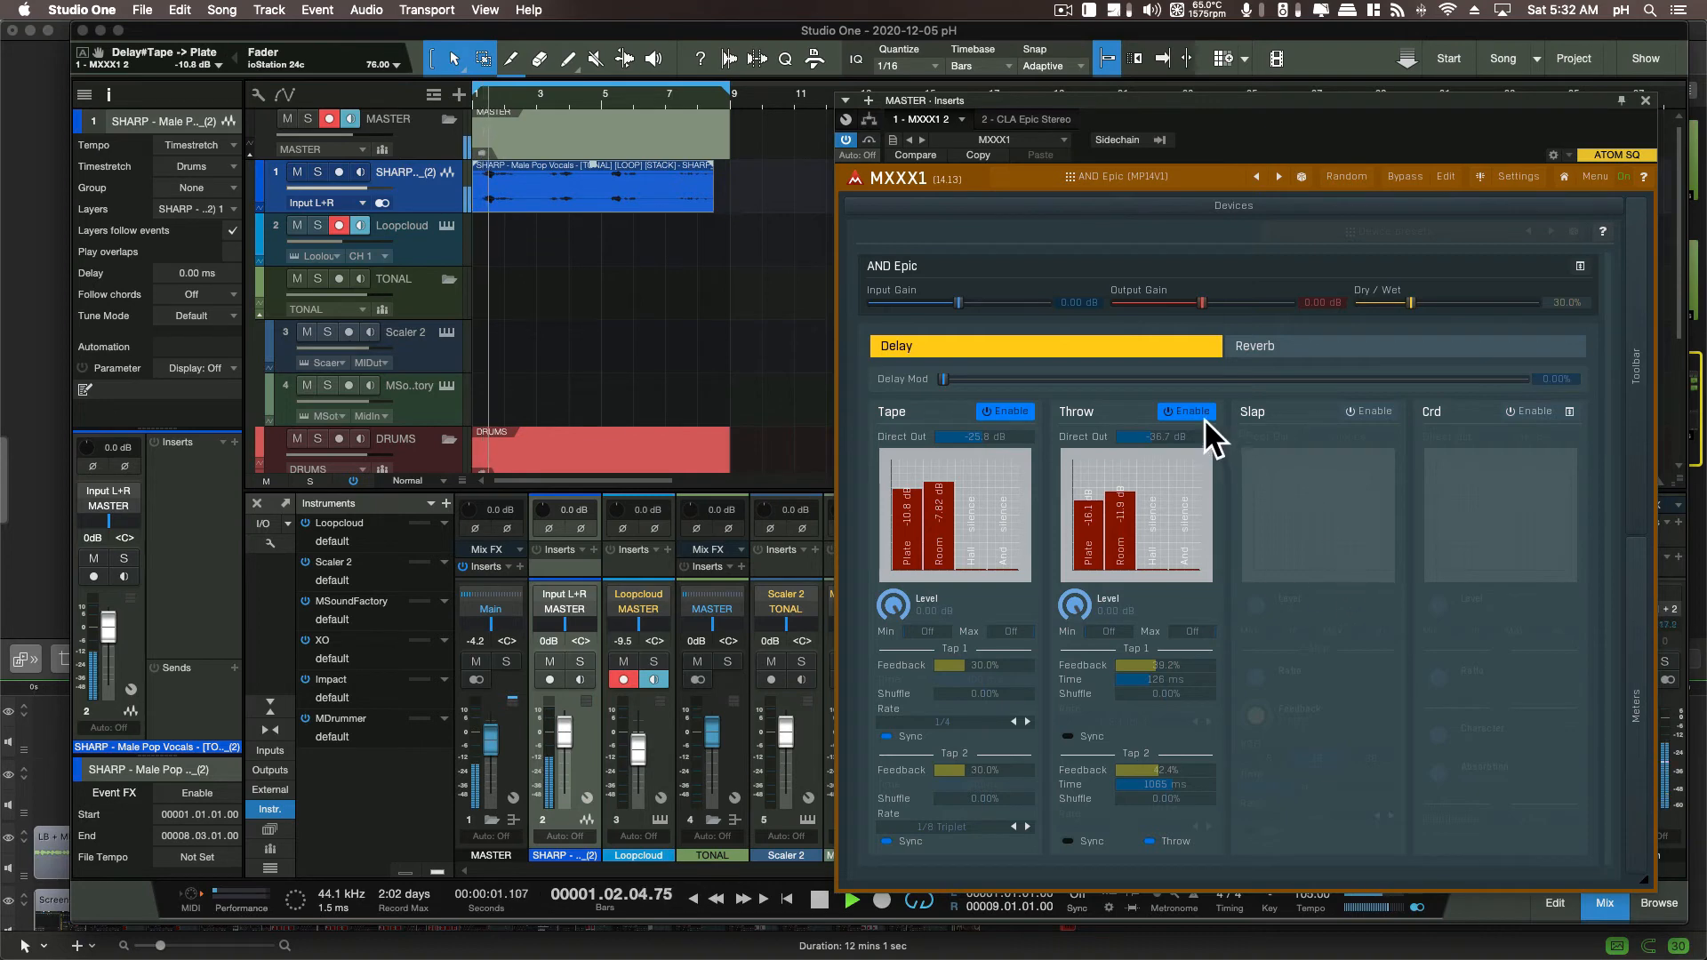
- Enable the Slap delay with Direct Out at about -18.2 dB, Plate send at -17.0 dB, a Room send and 16.8% feedback
click(1370, 412)
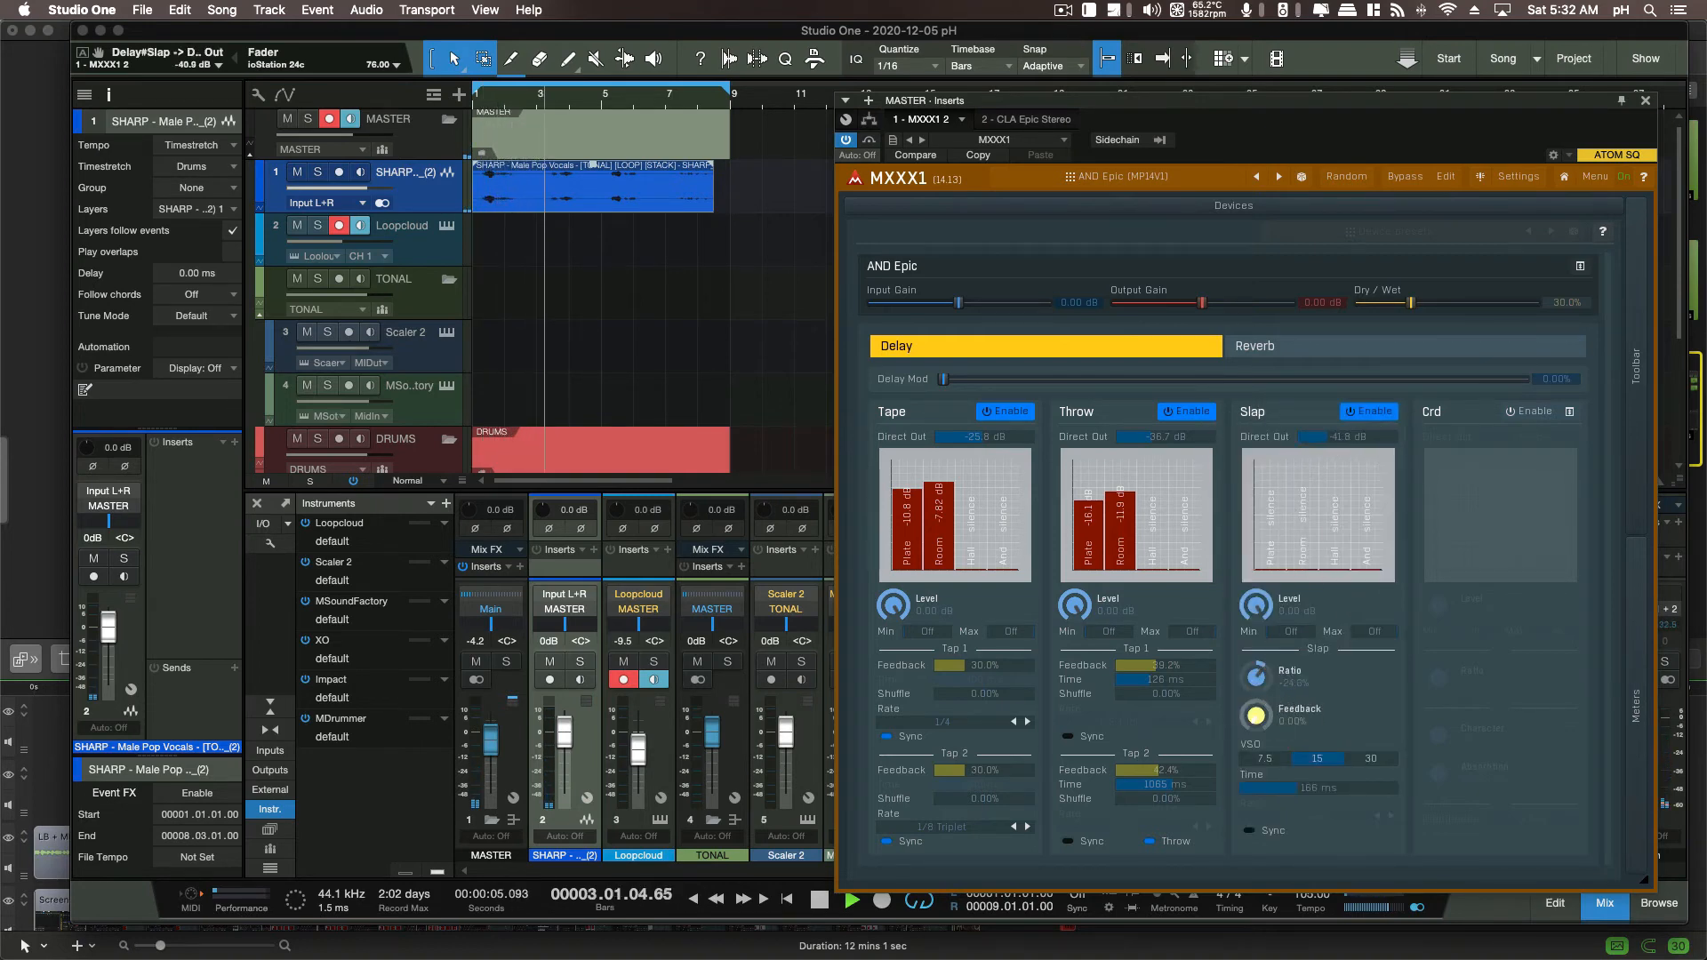
drag(1328, 437, 1391, 431)
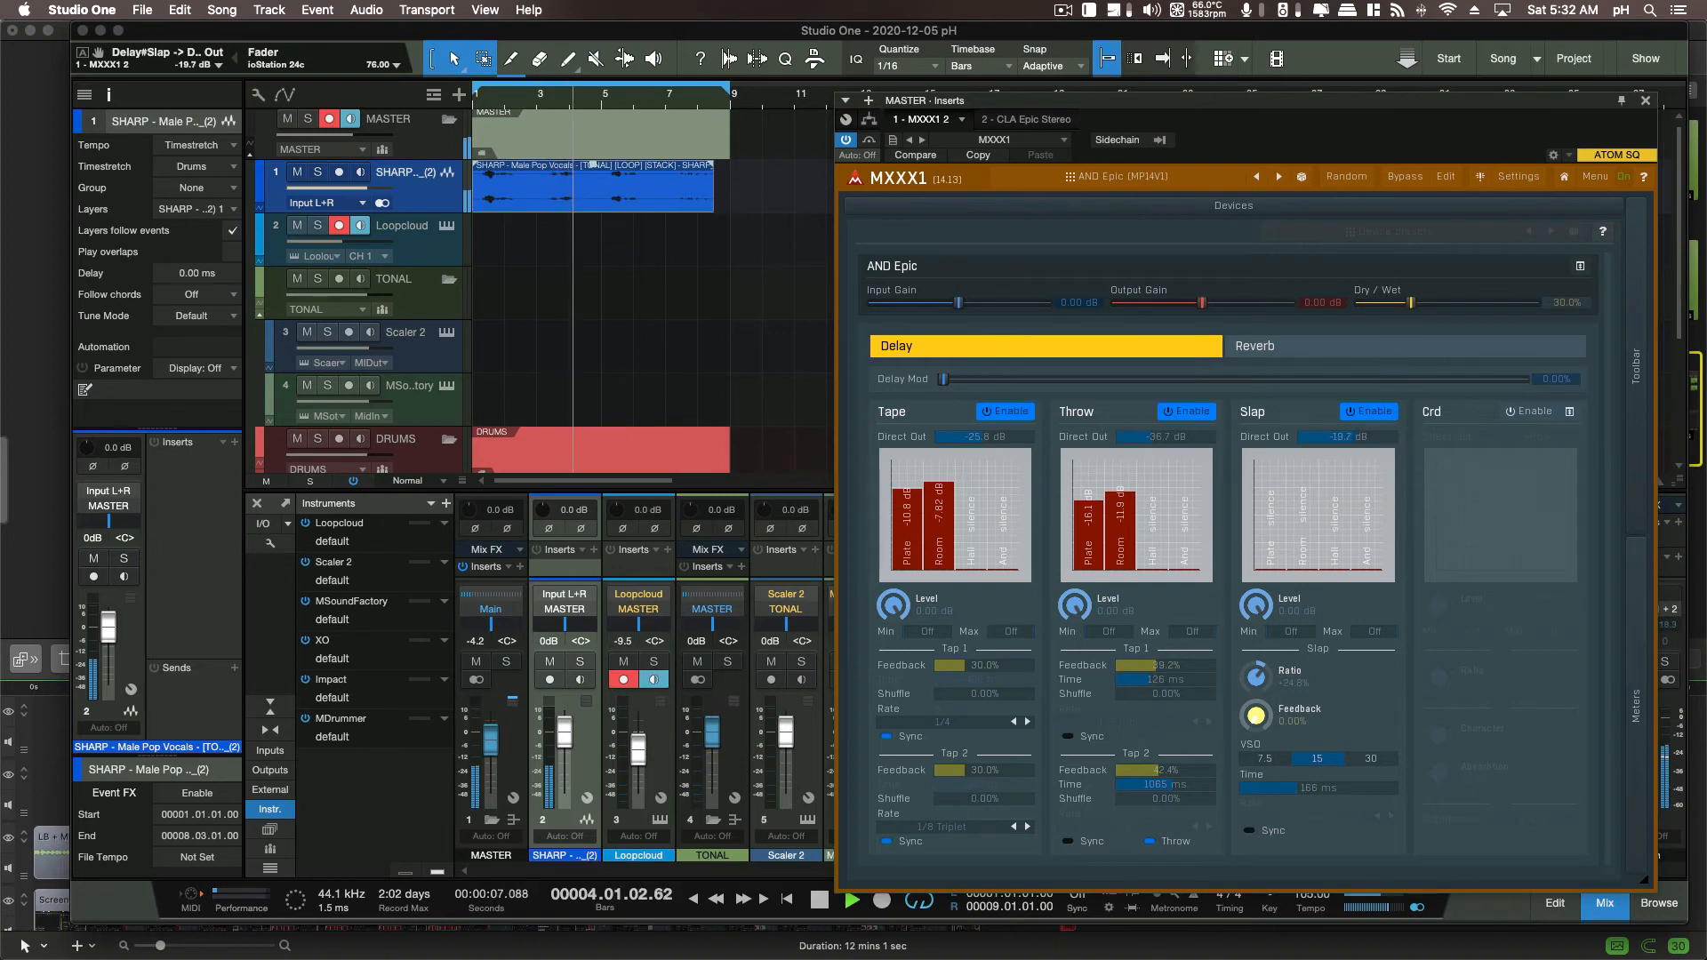
mouse_move(1257, 525)
mouse_down()
mouse_move(1281, 496)
mouse_move(1307, 507)
mouse_move(1298, 495)
mouse_move(1276, 505)
mouse_move(1307, 526)
mouse_up()
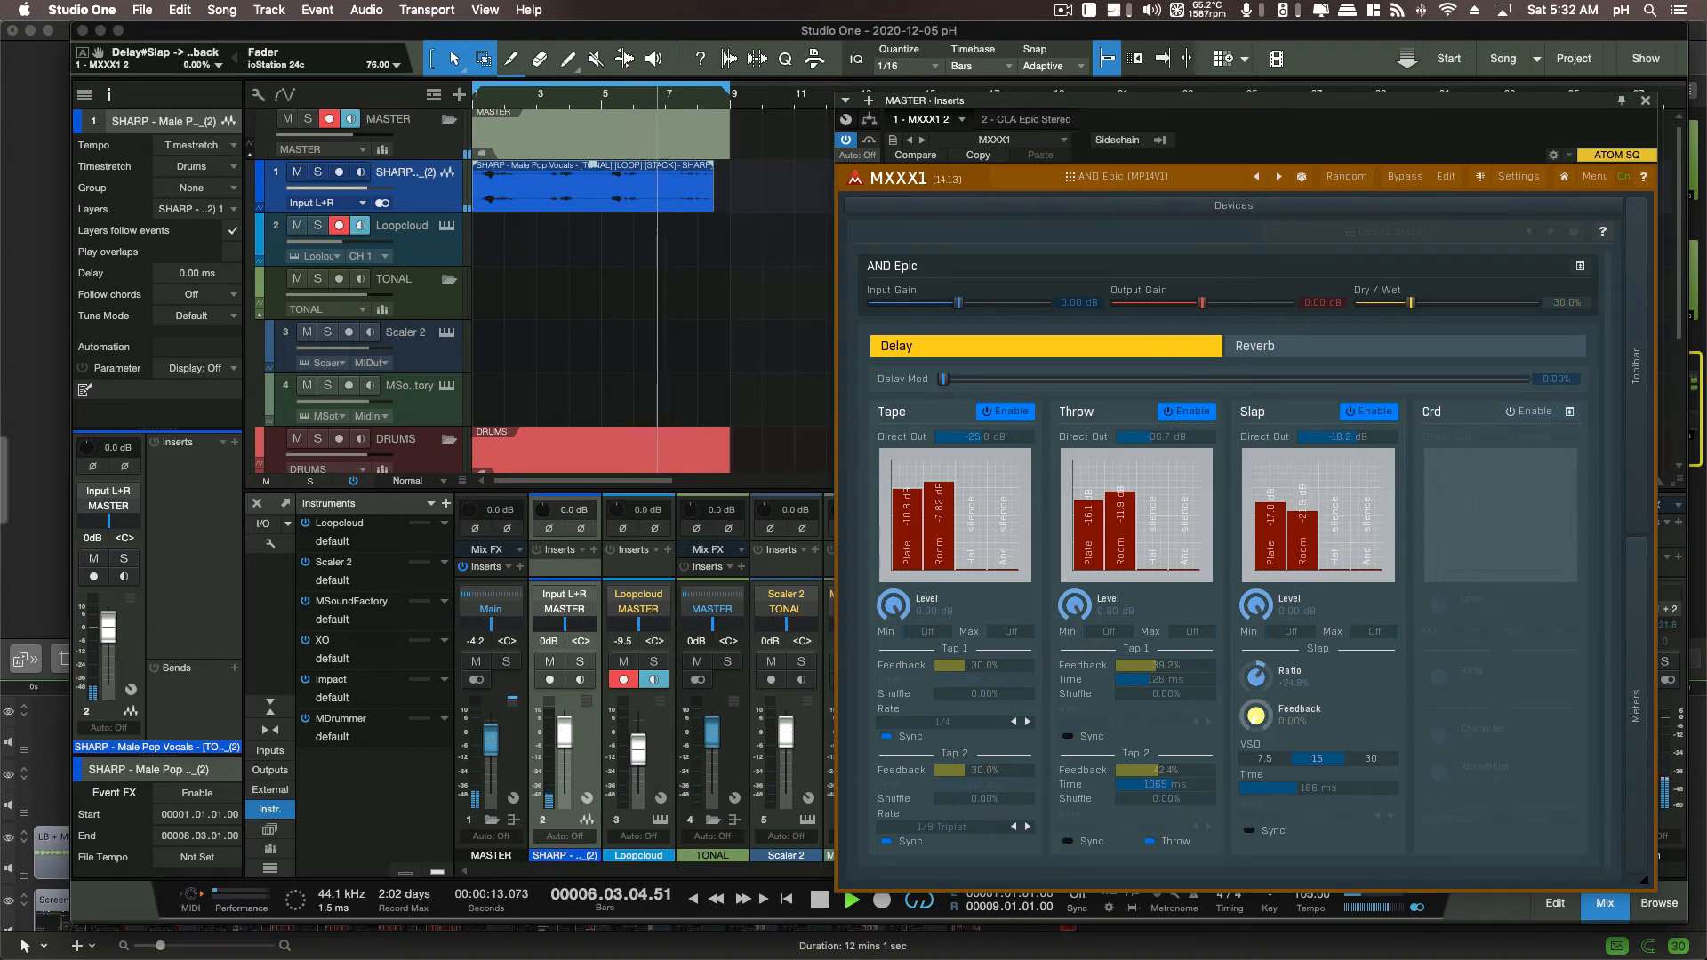
drag(1254, 715, 1257, 705)
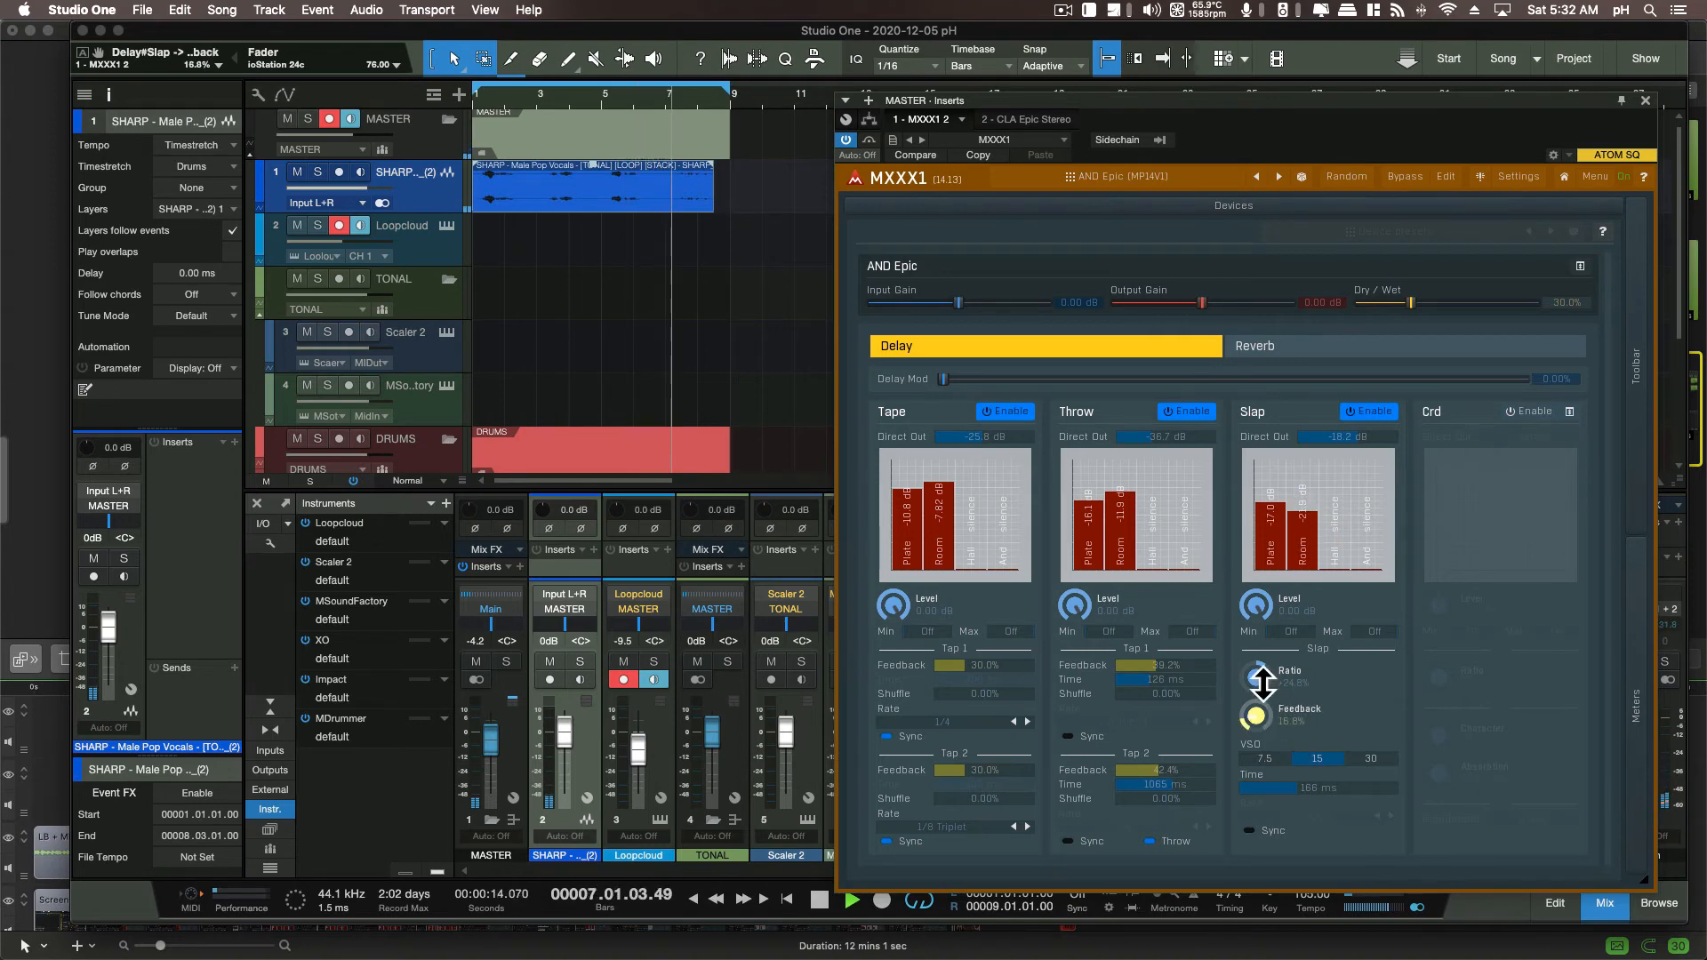
- Enable the Hall reverb with the Big vocal hall type and a length of about 8098 ms
click(1249, 345)
click(1367, 412)
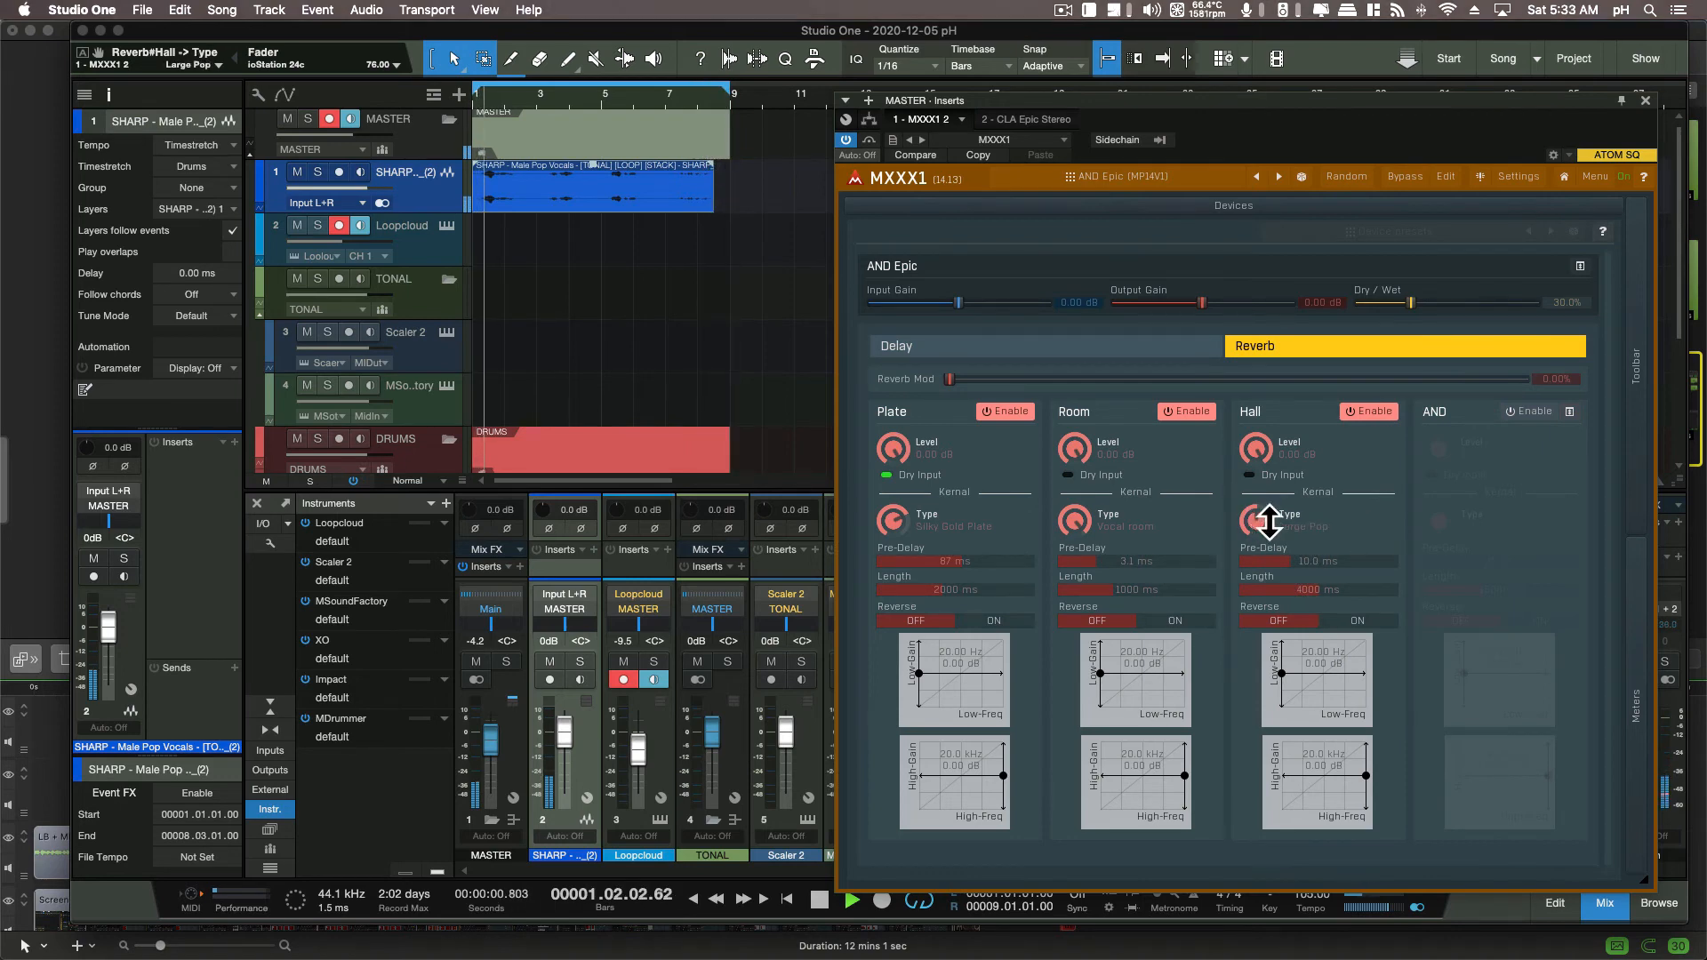
drag(1269, 522, 1268, 617)
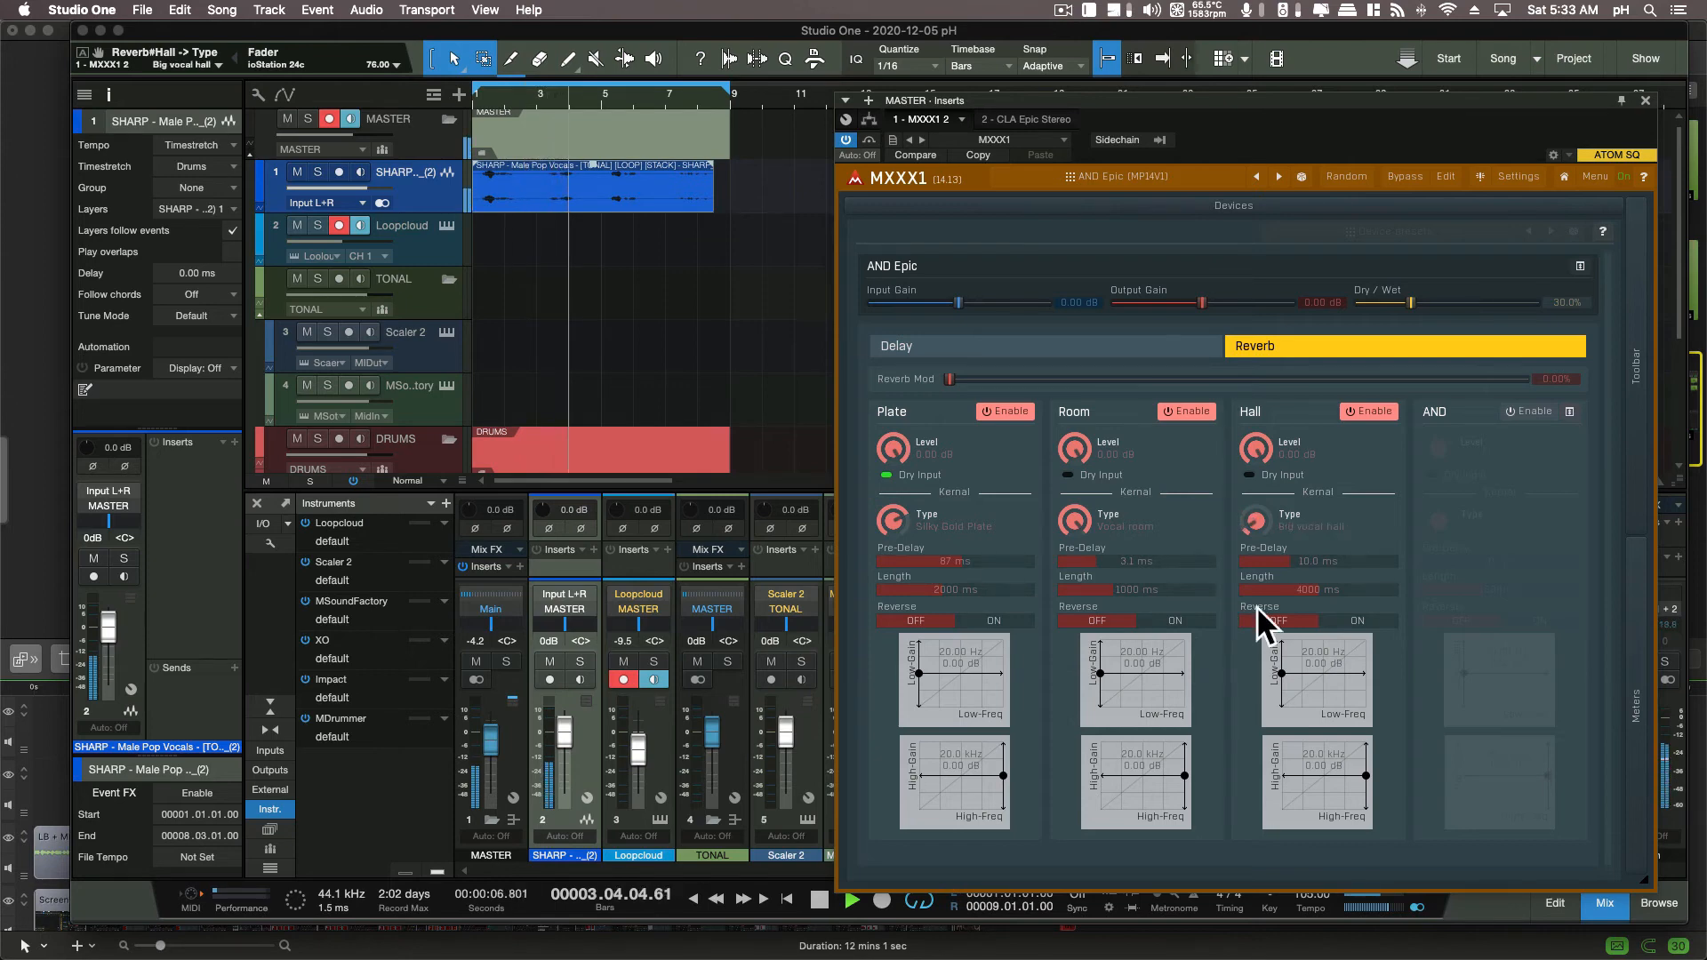
click(1344, 588)
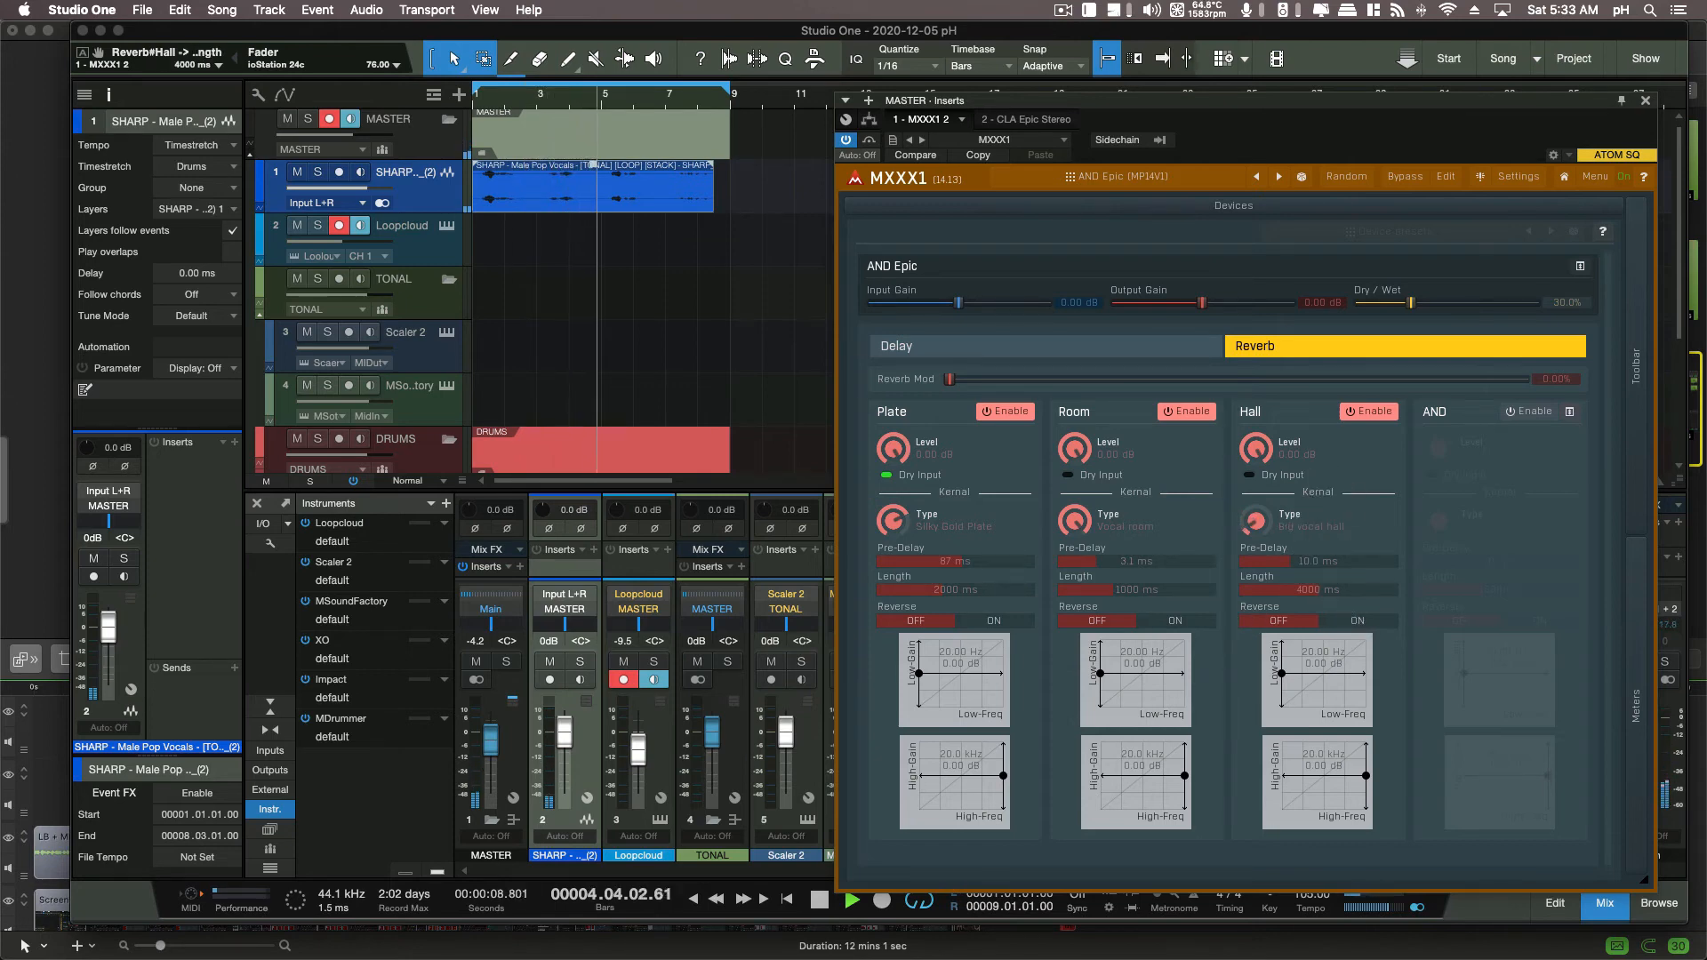
drag(1344, 589, 1342, 586)
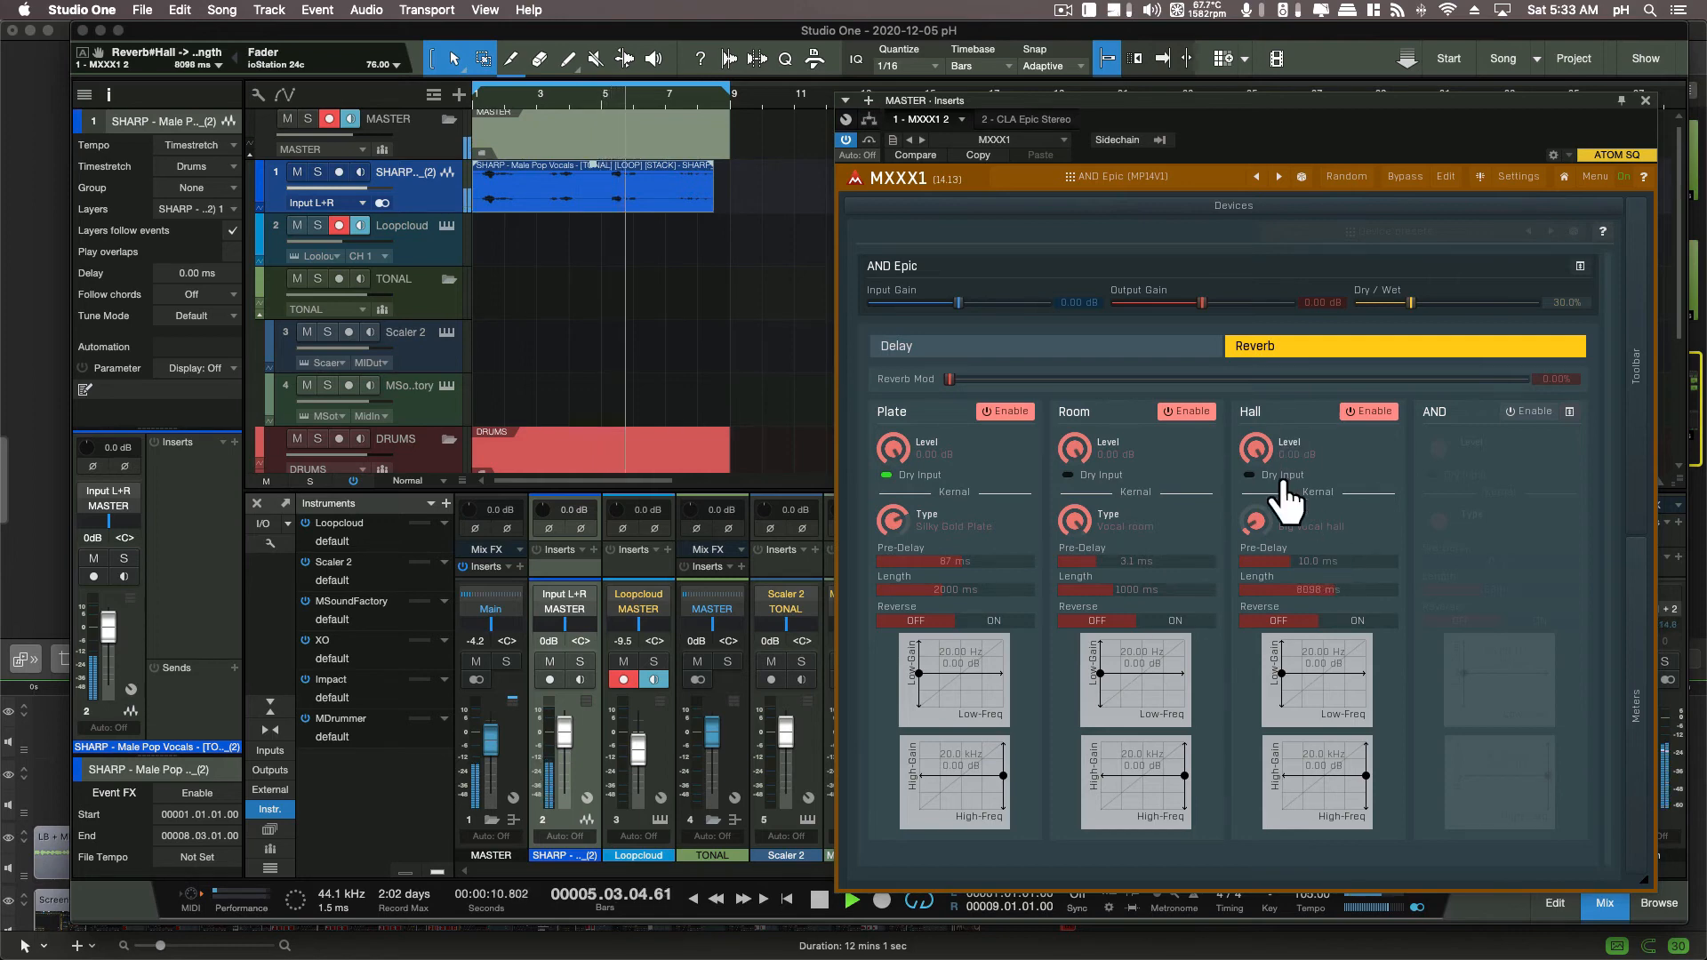
- Turn on Dry Input for the Hall and Room reverbs and set the Hall length to 60000 ms
click(1279, 480)
click(1107, 477)
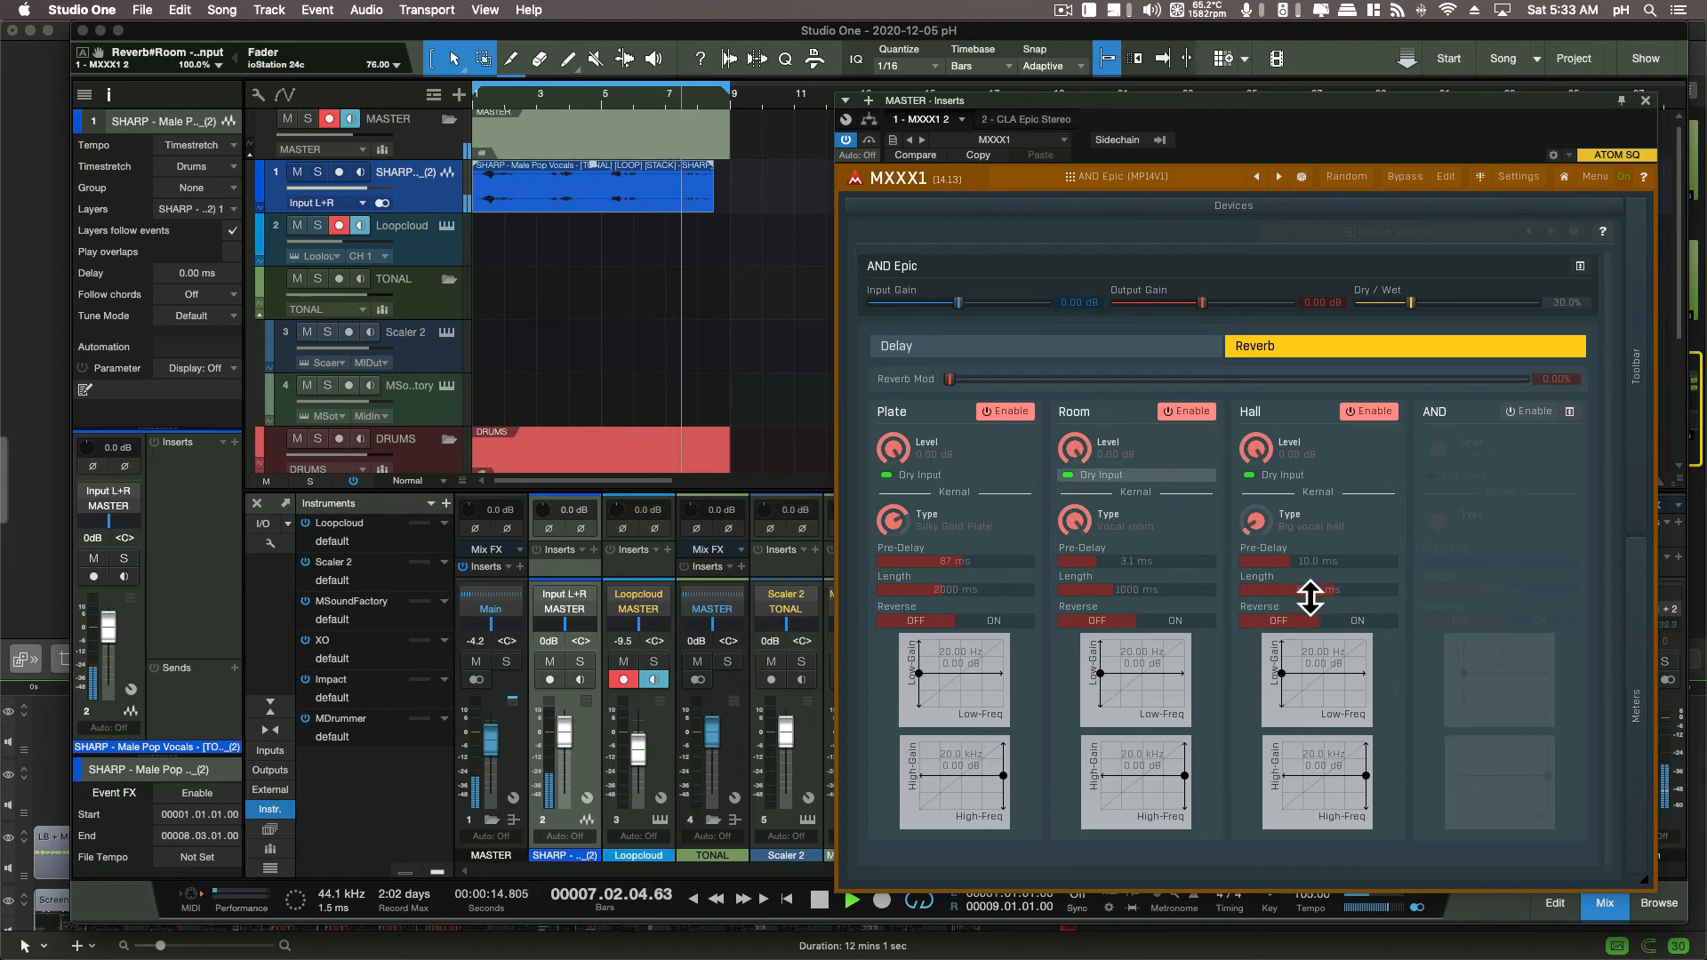
drag(1307, 589, 1303, 592)
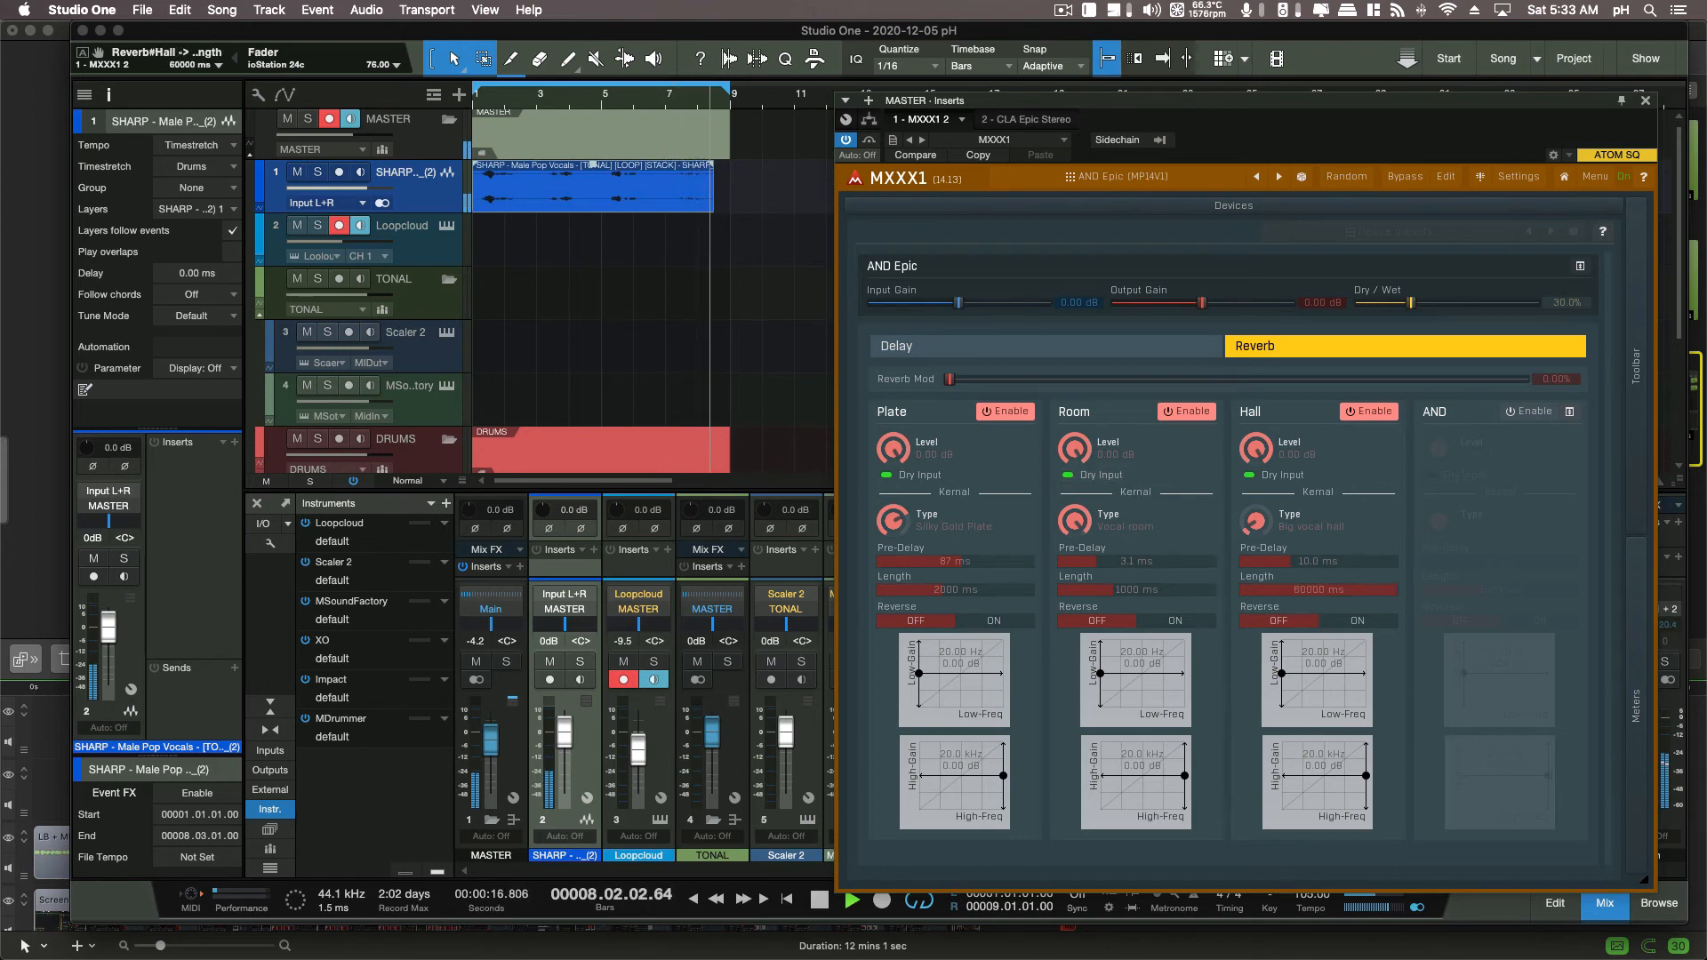
- Set the Hall sends to about -17.9 dB for the Slap delay, -16.1 dB for Throw and -15.2 dB for Tape
click(1142, 349)
drag(1339, 532, 1337, 503)
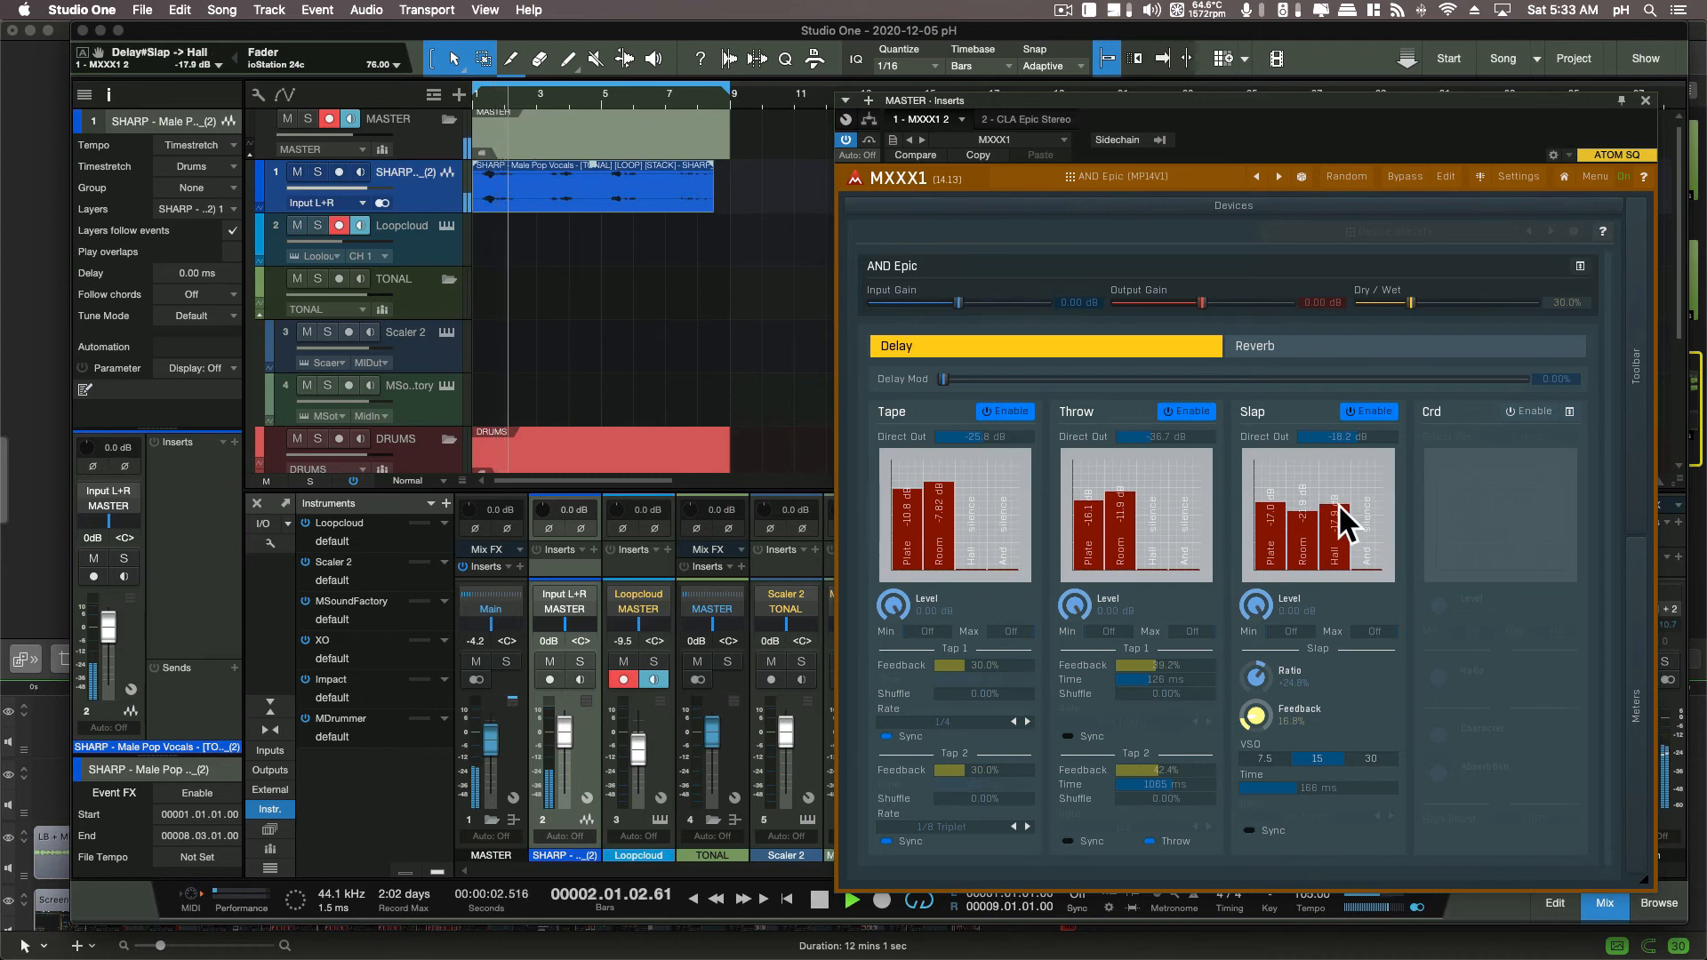
drag(1161, 527, 1141, 504)
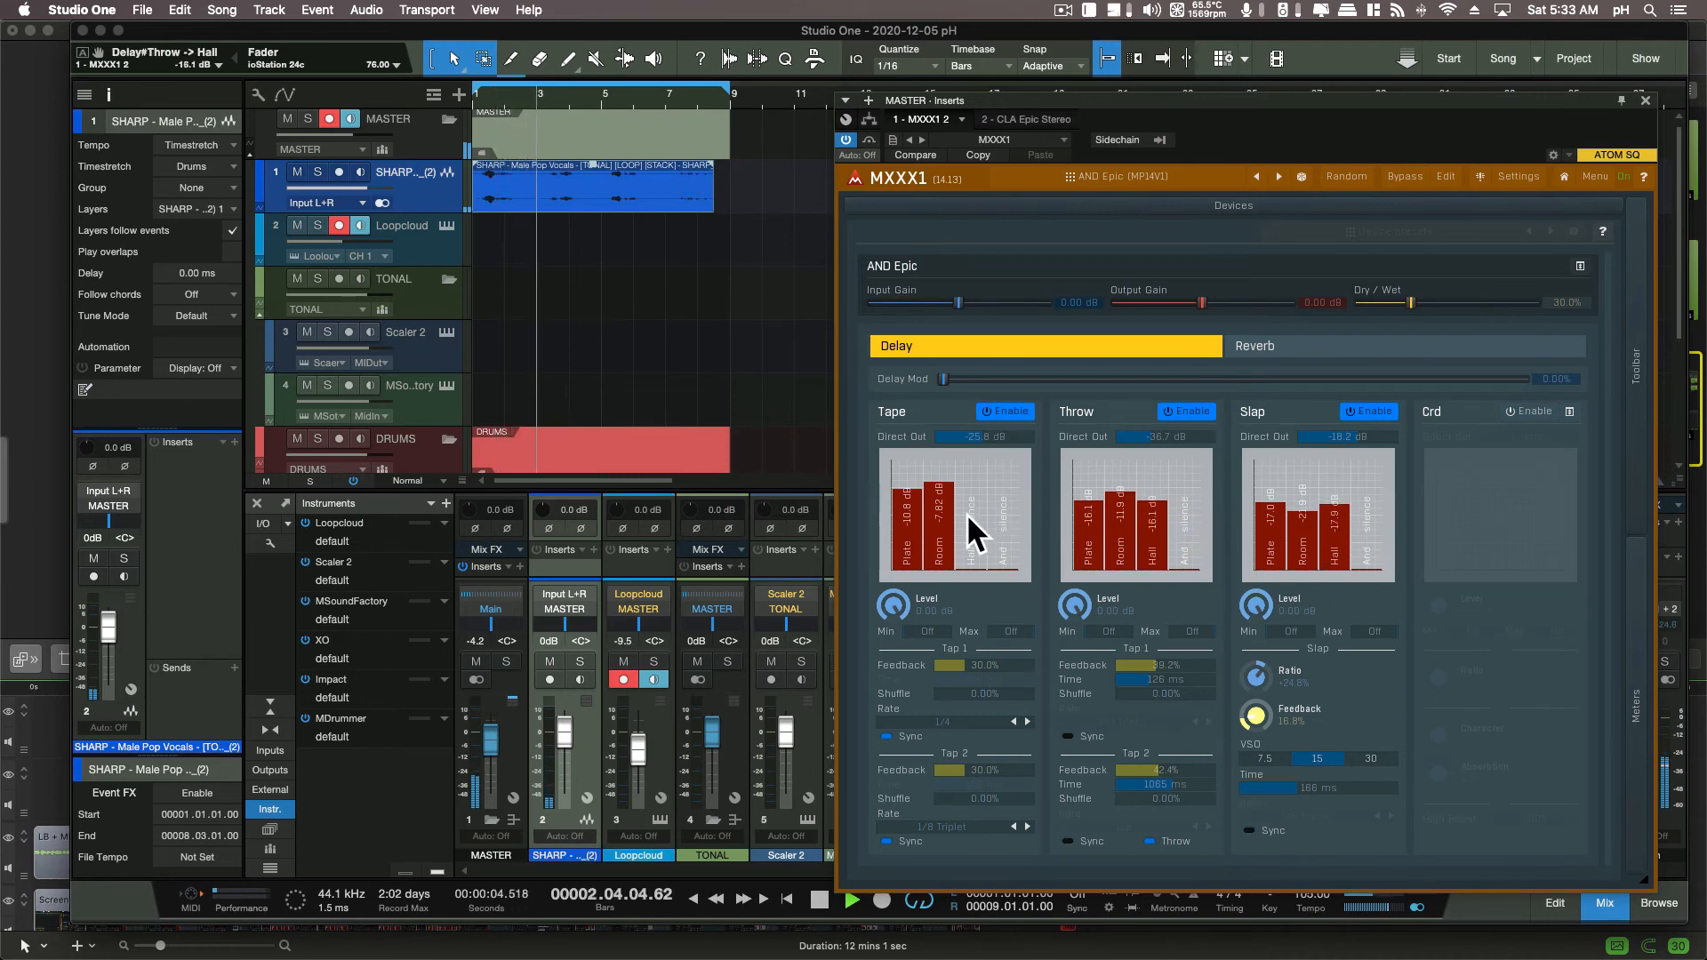
drag(968, 514, 969, 500)
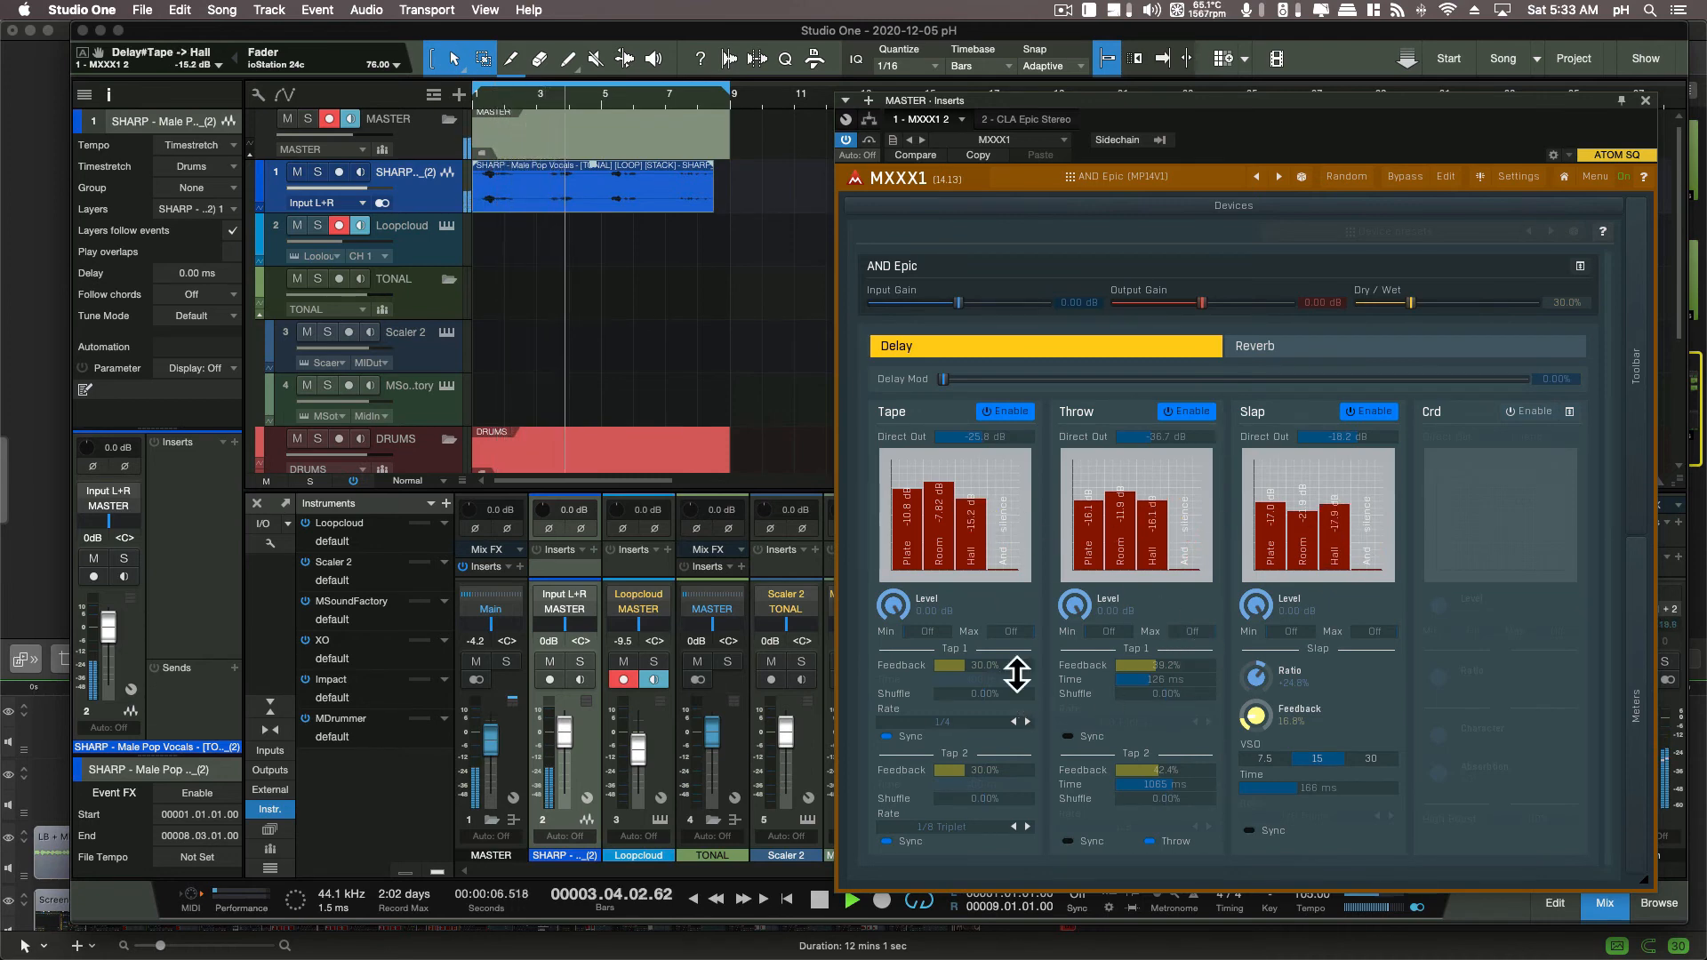
- Set the Tape delay's feedback to 42.0% on Tap 1 and 42.4% on Tap 2, and raise Slap's Direct Out to about -16.4 dB
drag(1016, 674, 1016, 665)
drag(1008, 769, 1008, 766)
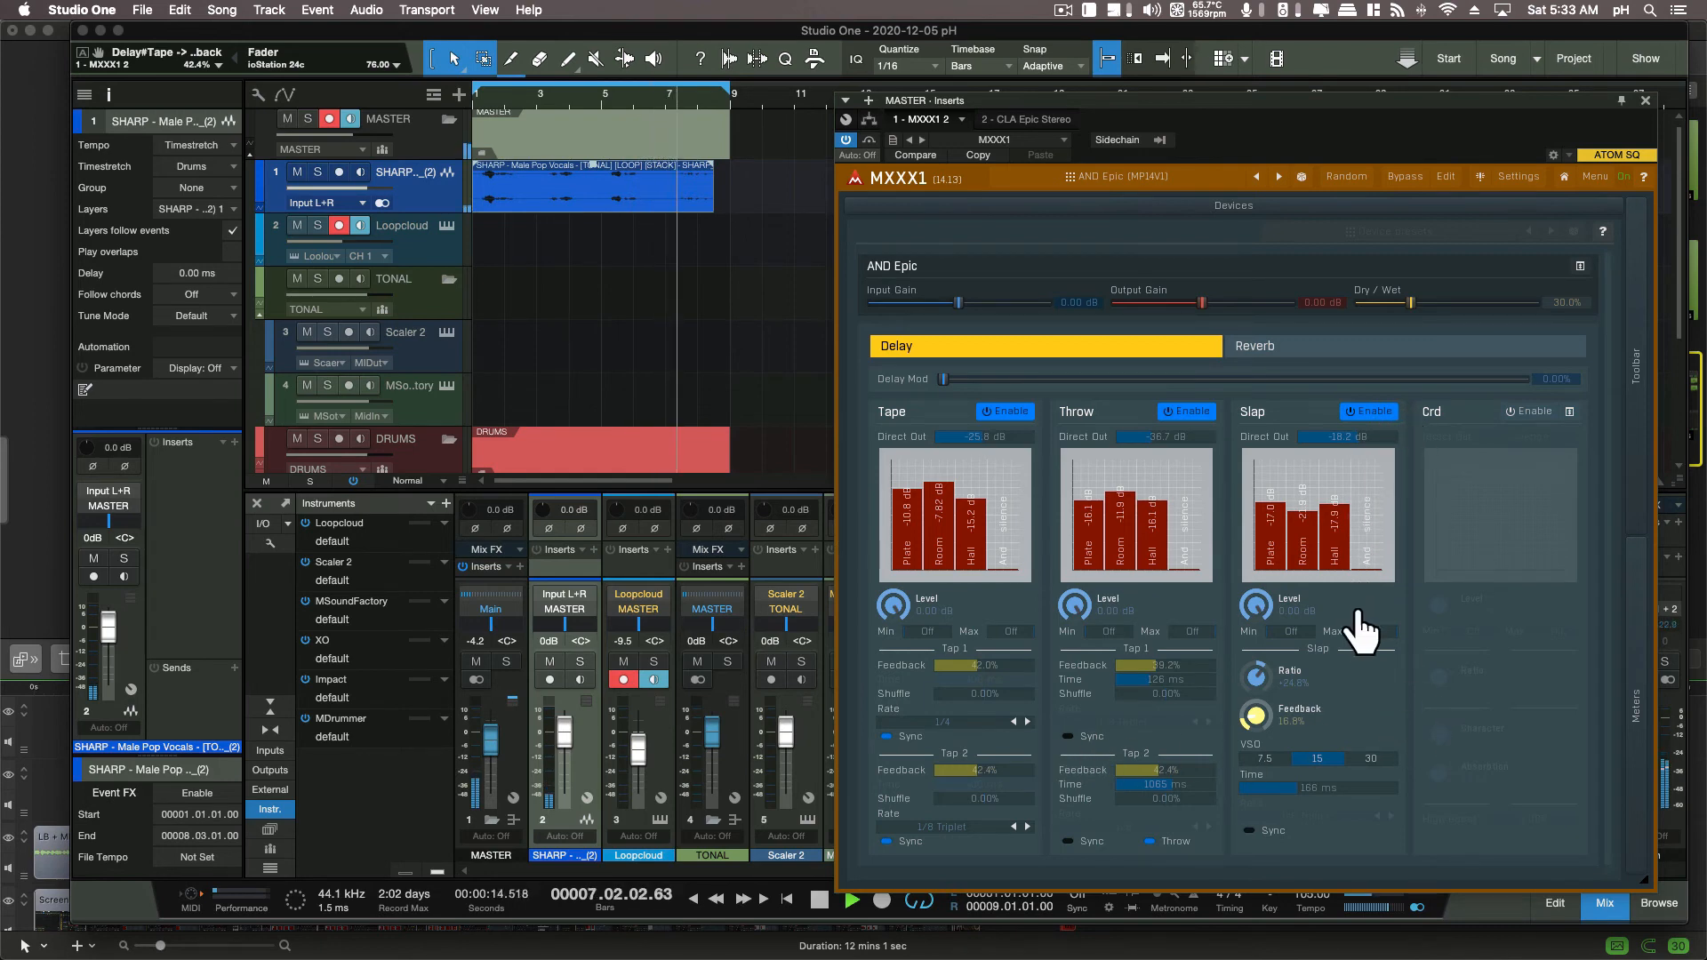
click(1343, 444)
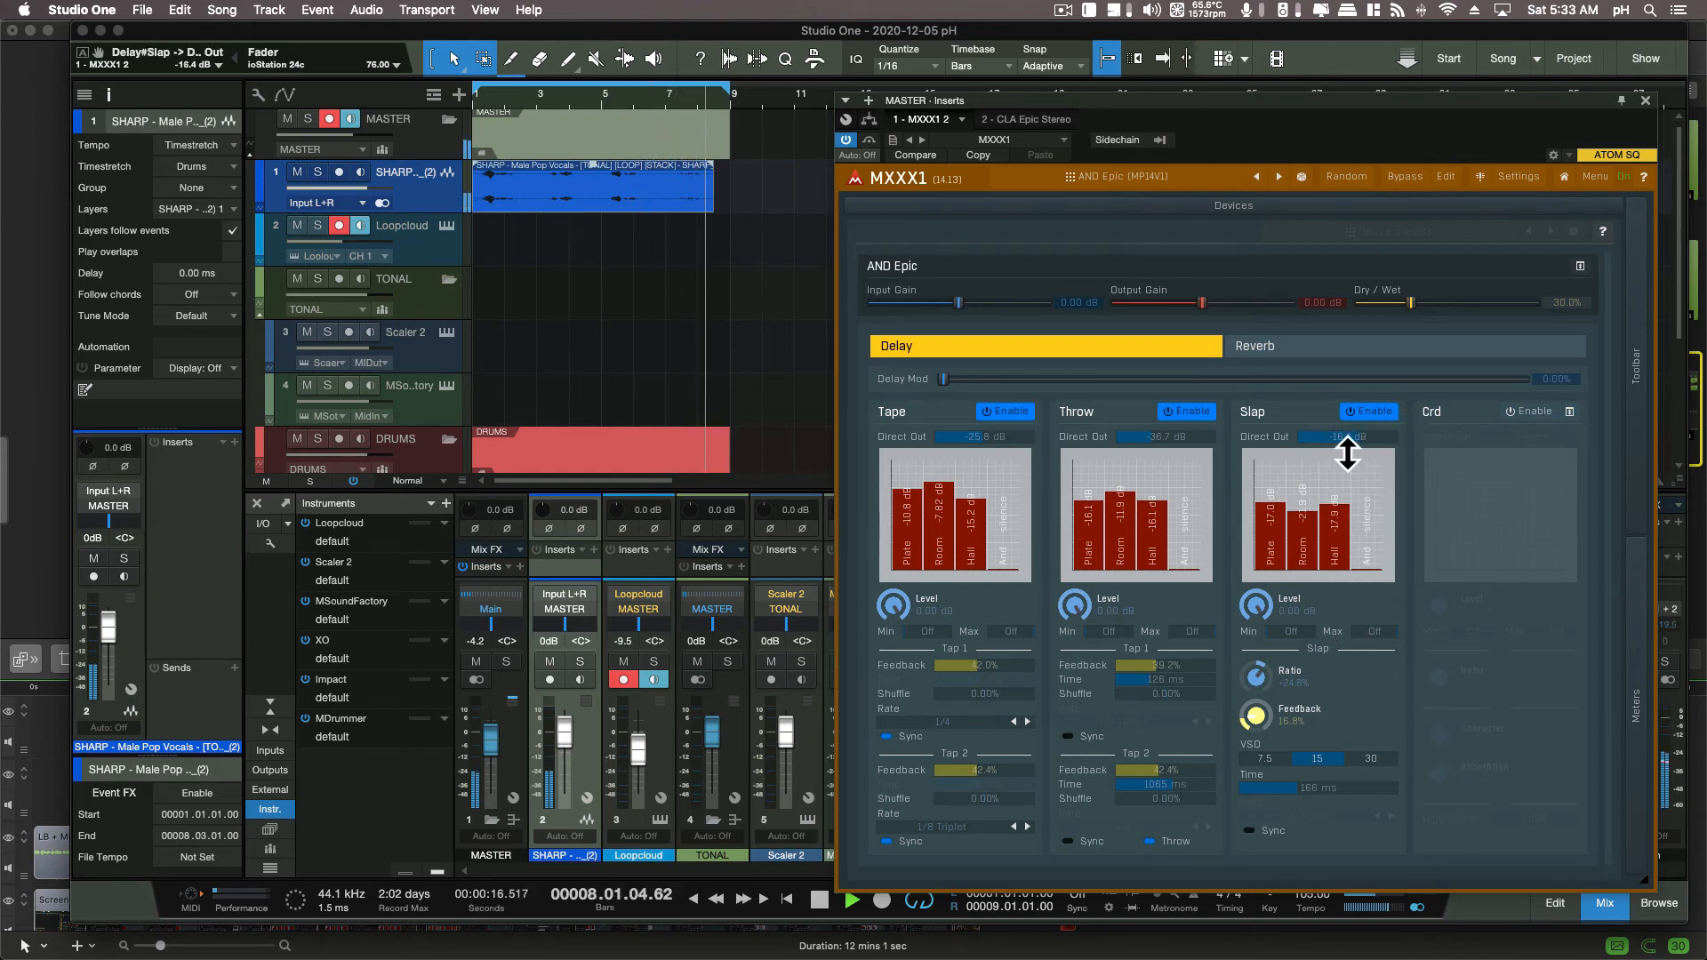
- Shorten the Hall reverb's length to about 16999 ms
click(1298, 353)
drag(1345, 592, 1357, 589)
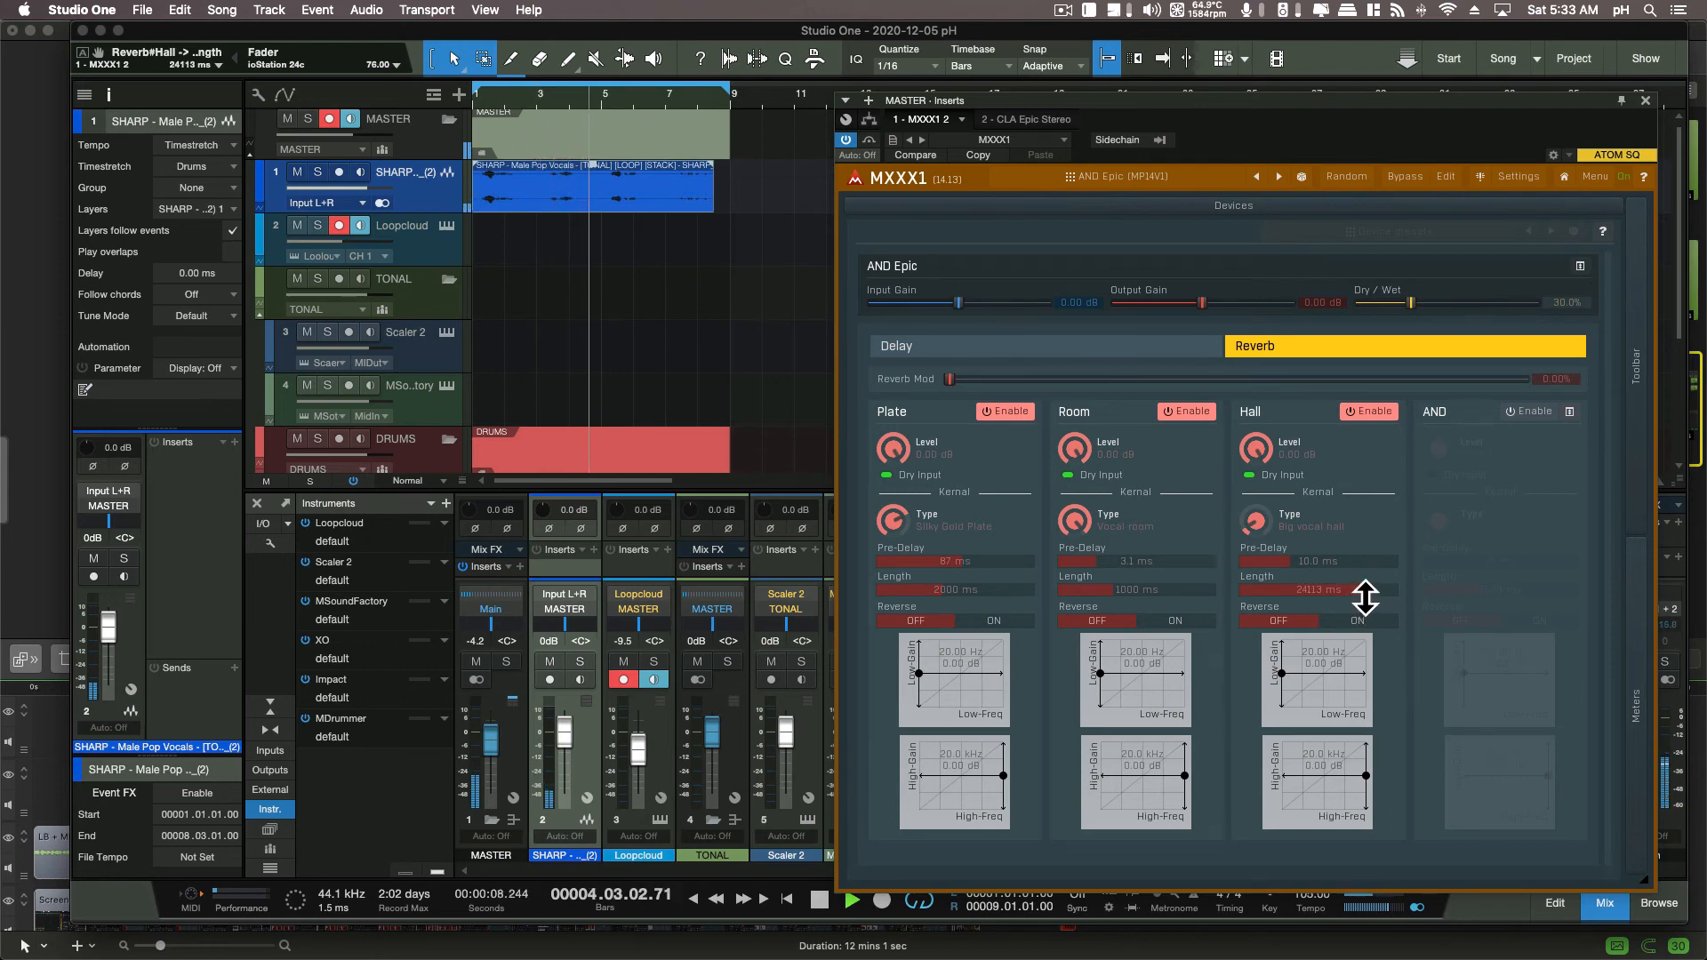
drag(1366, 595, 1353, 596)
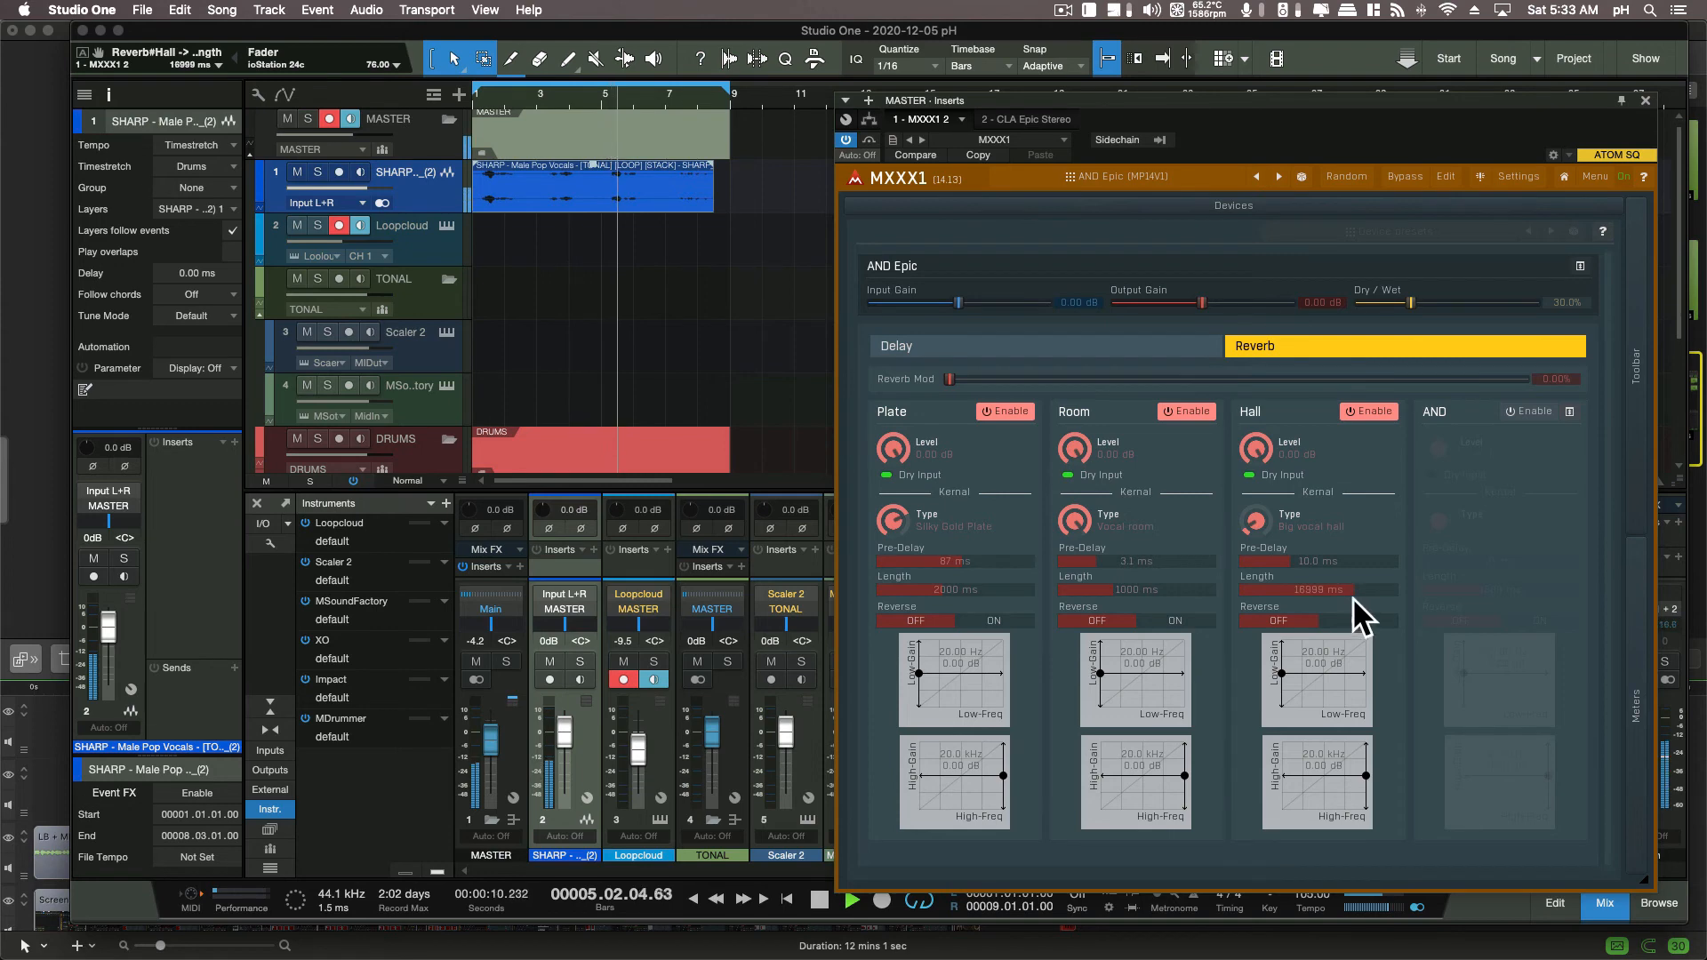
- Enable the AND reverb with the Knocker type and set its sends to about -18.9 dB for Slap and Throw and -18.4 dB for Tape
click(1526, 412)
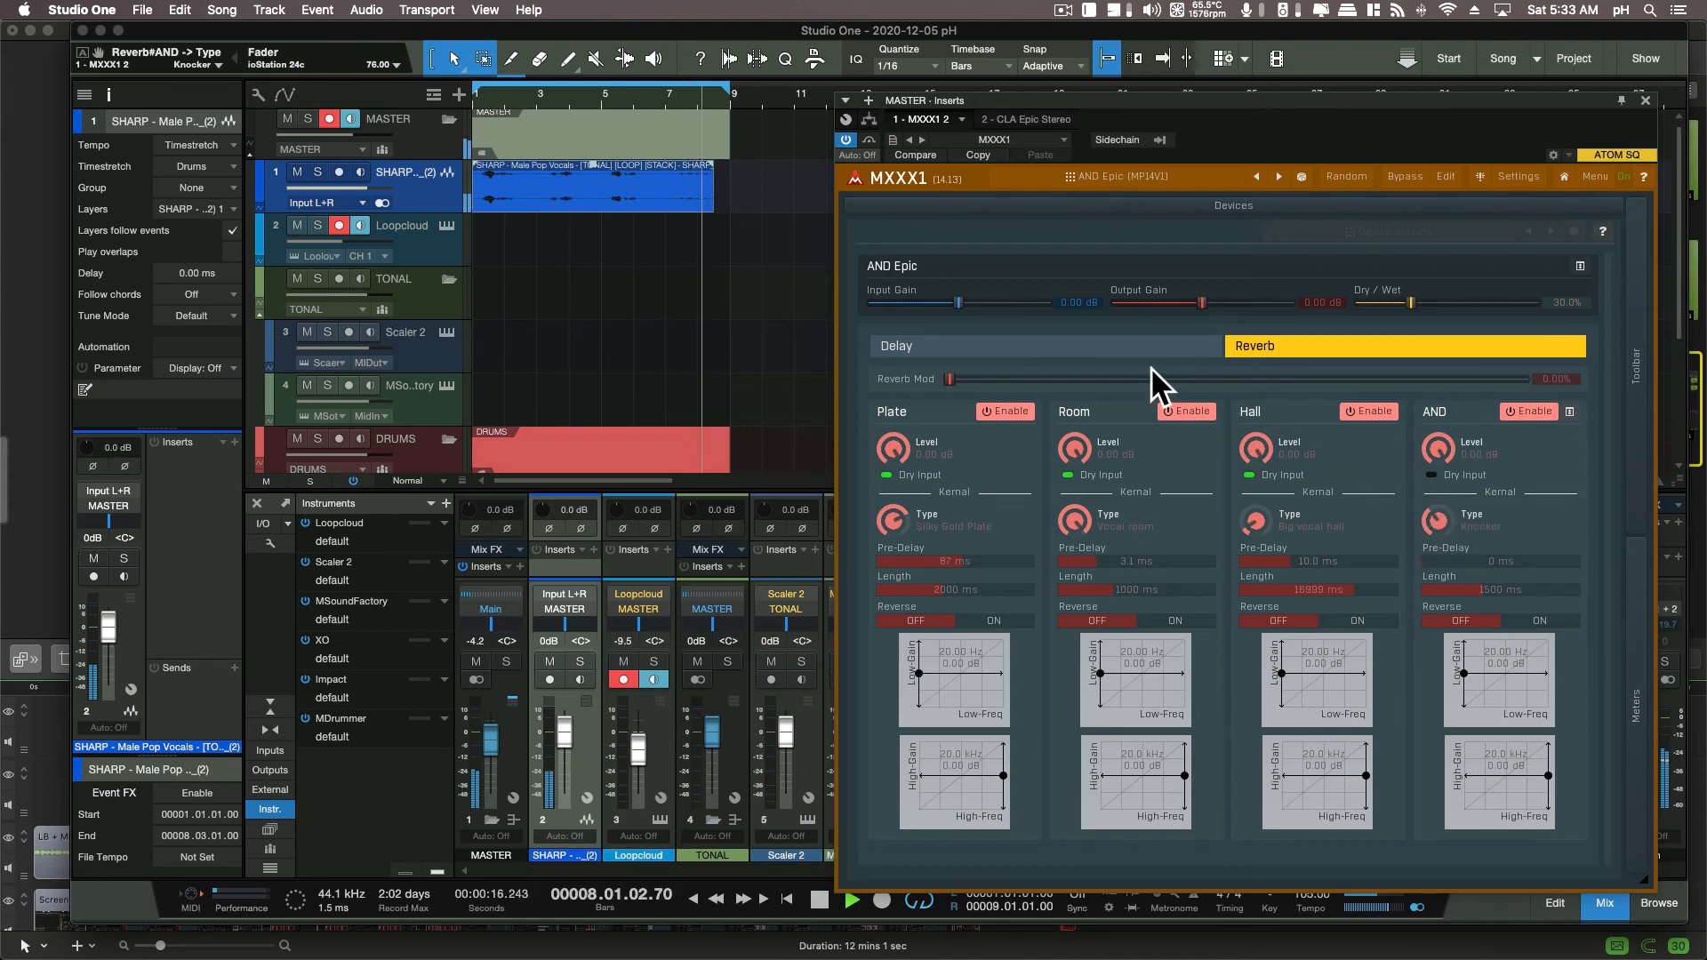
click(1136, 349)
click(1375, 508)
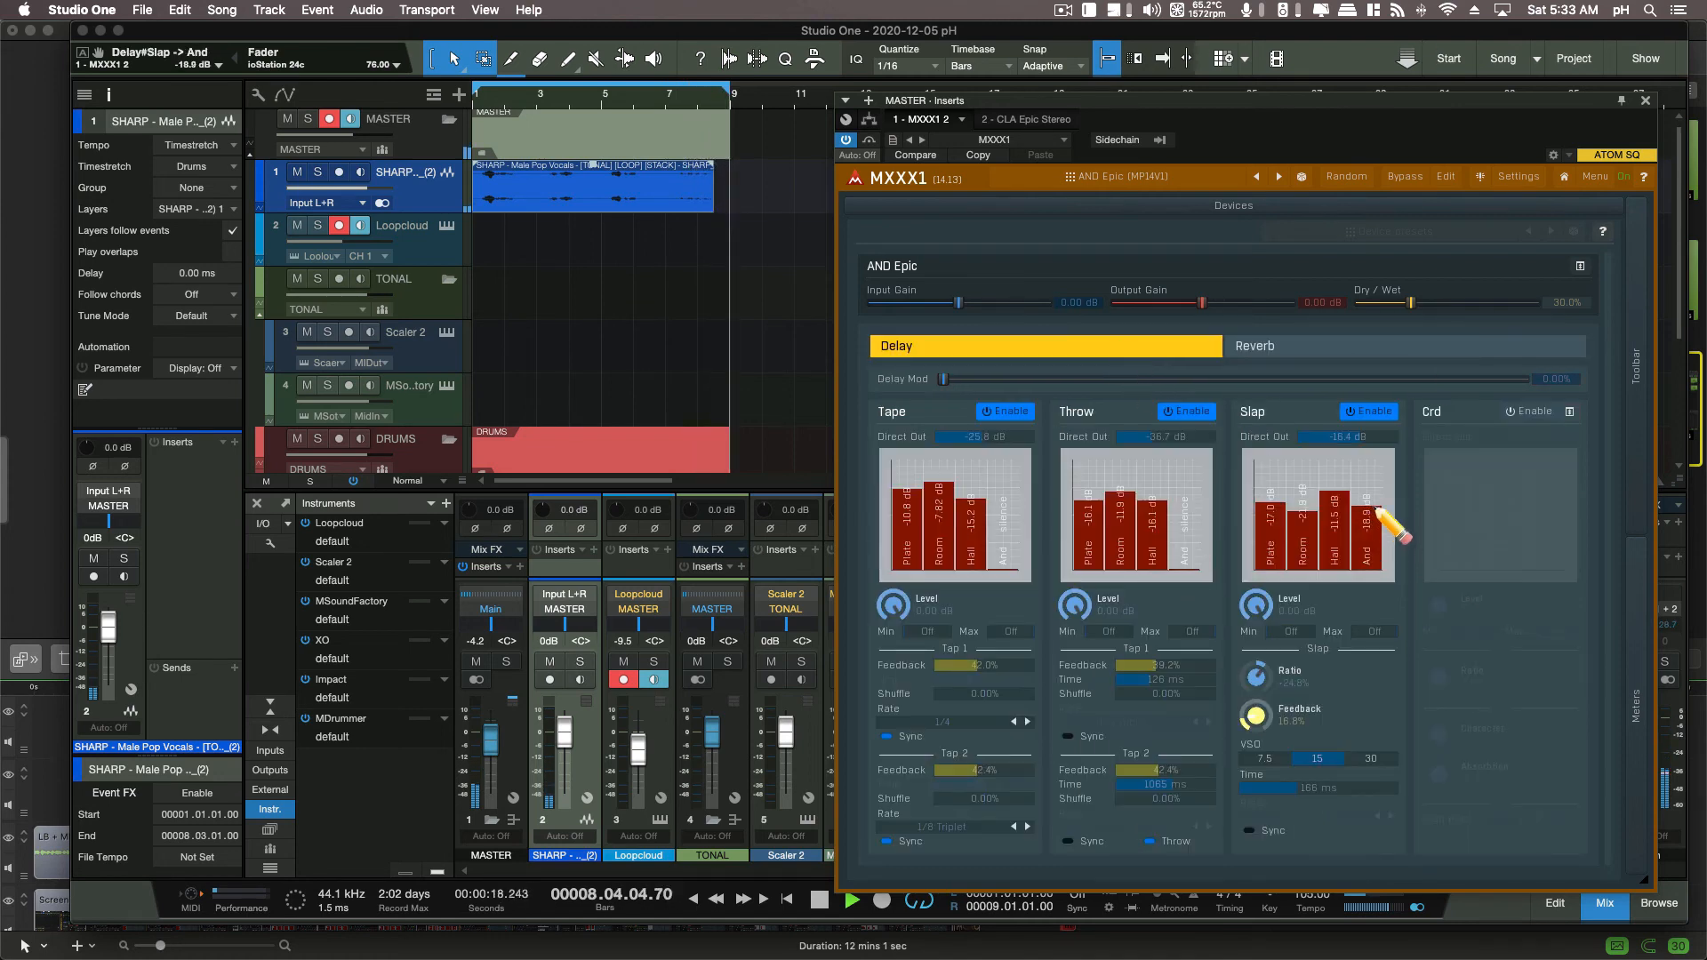
click(1186, 505)
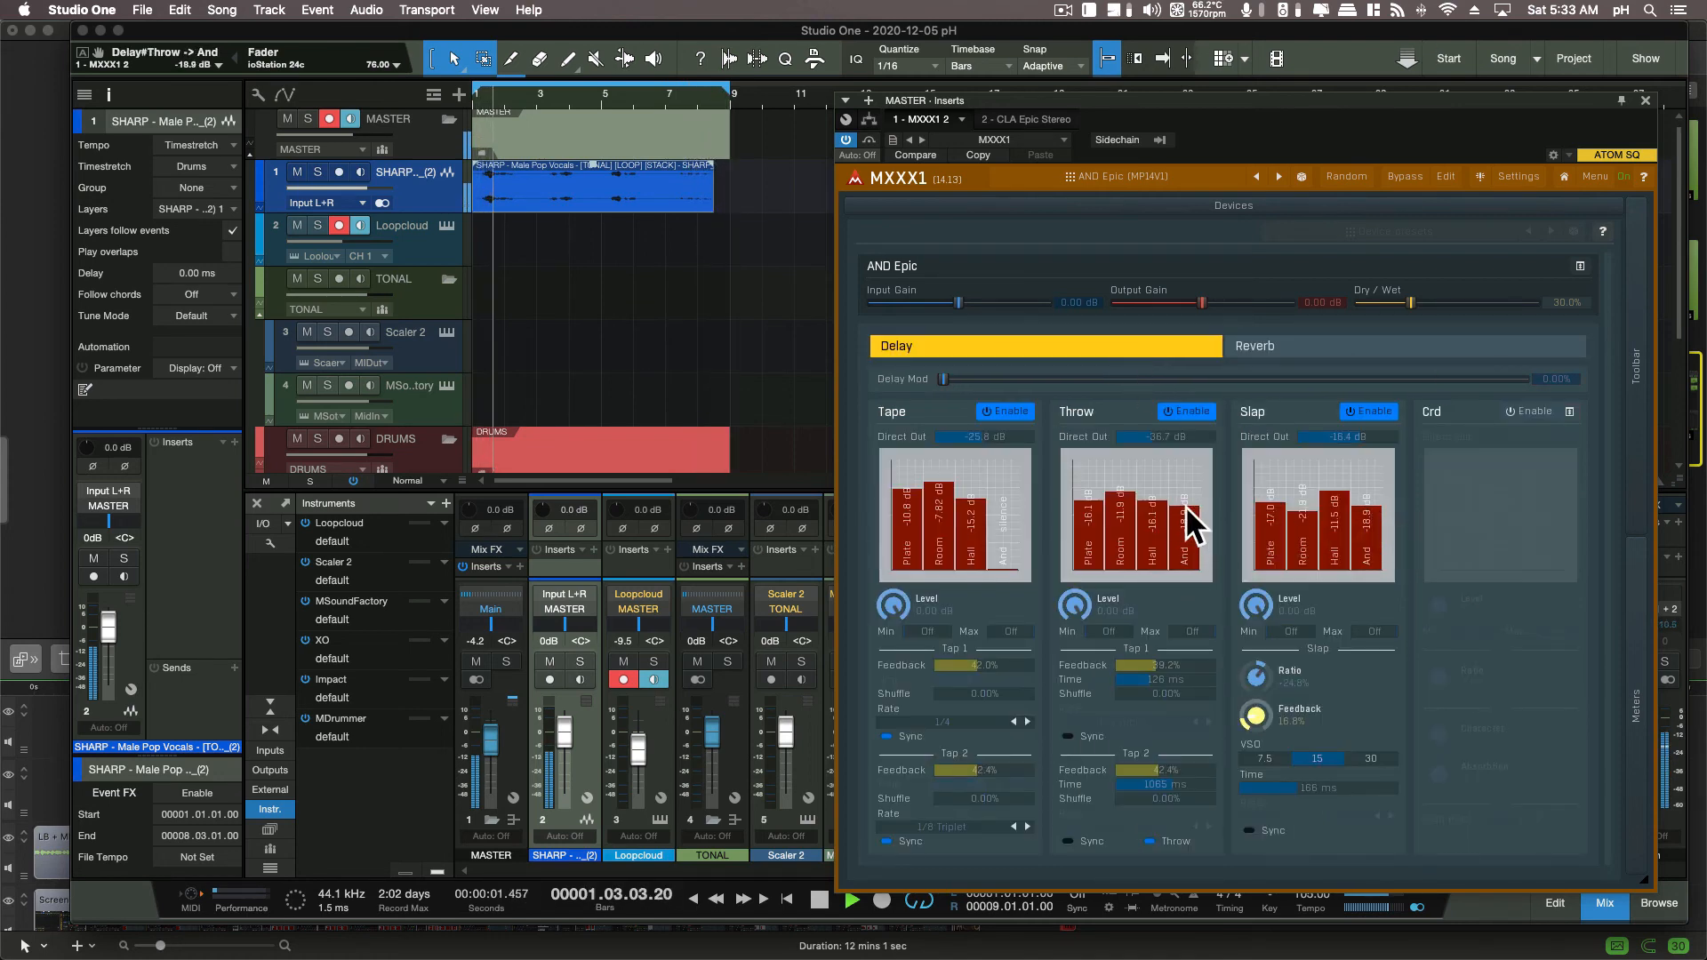
click(1009, 503)
click(1008, 509)
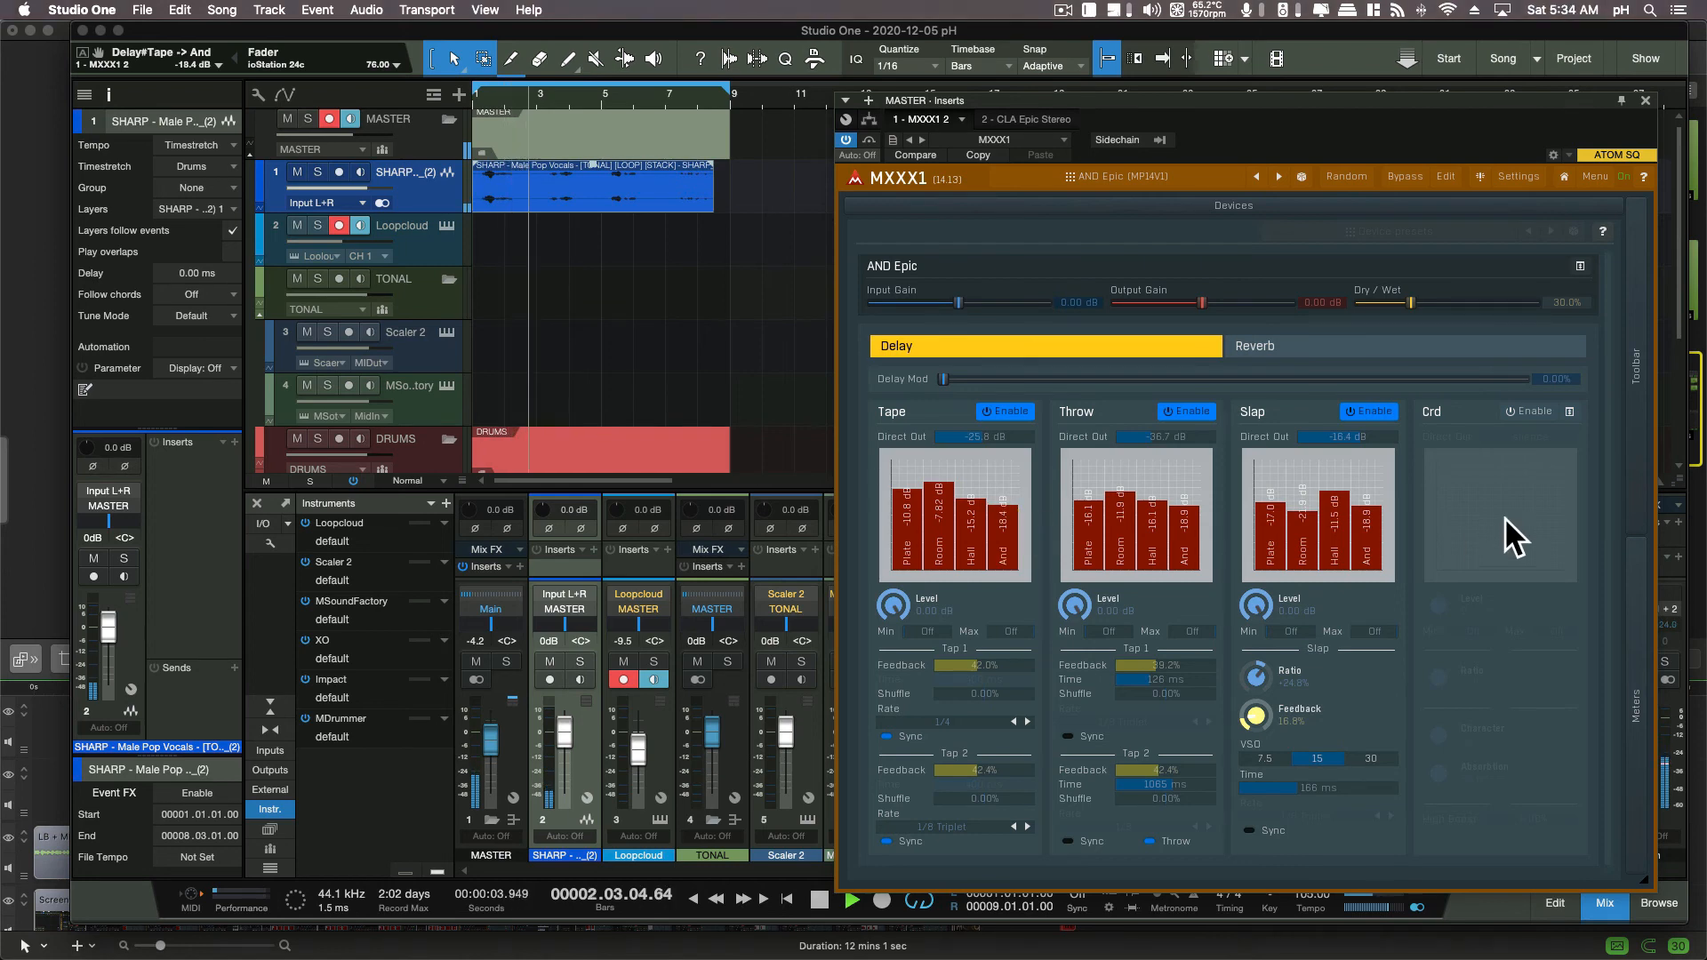
- Raise the And sends to about -10.00 dB for Slap, -7.82 dB for Throw and -8.53 dB for Tape
click(1369, 489)
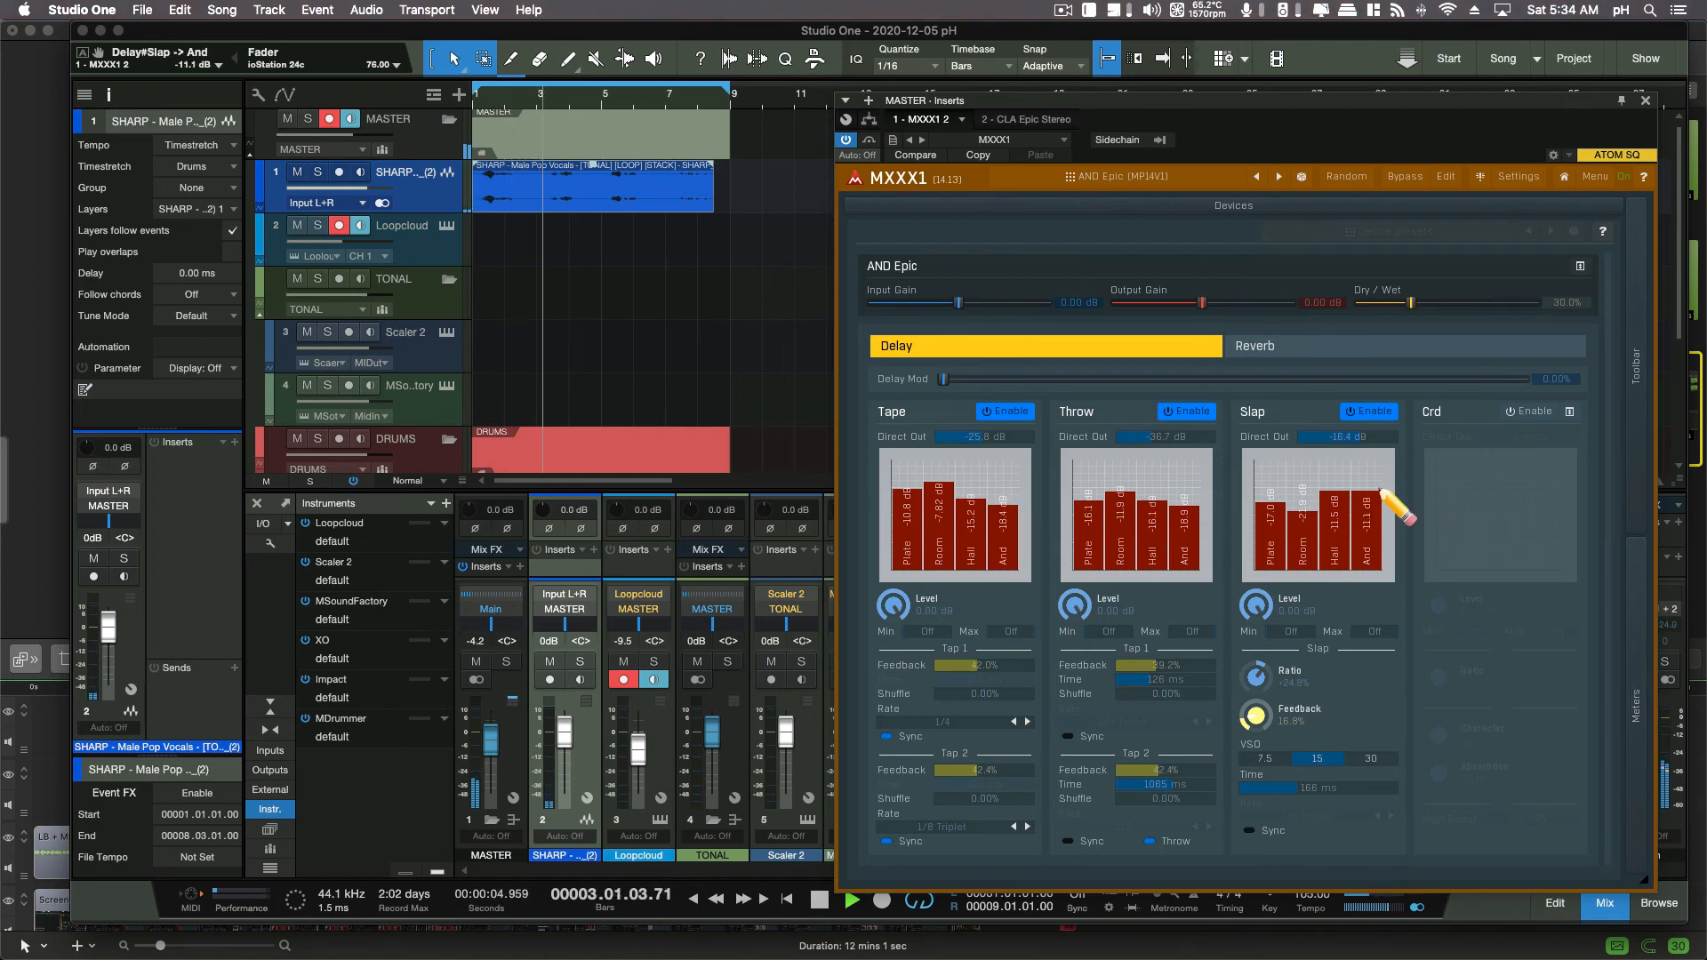
click(1193, 494)
click(1007, 492)
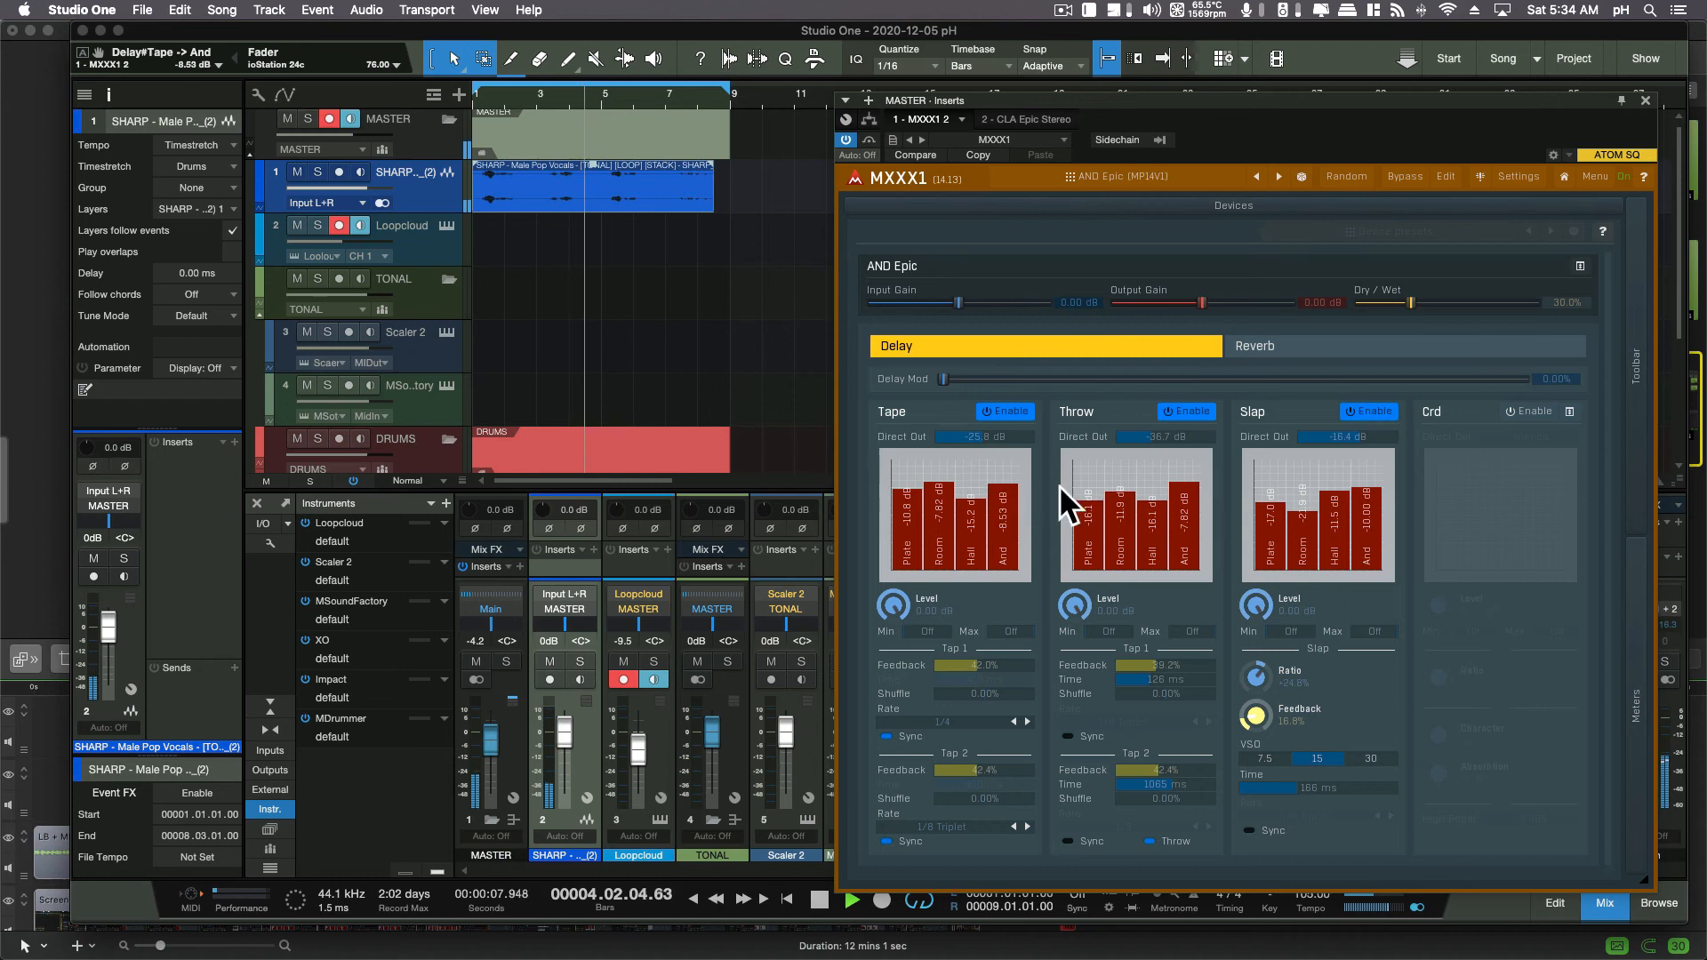
- Turn on Dry Input for the AND reverb, with a length of about 623 ms and a pre-delay of 0 ms
click(1476, 350)
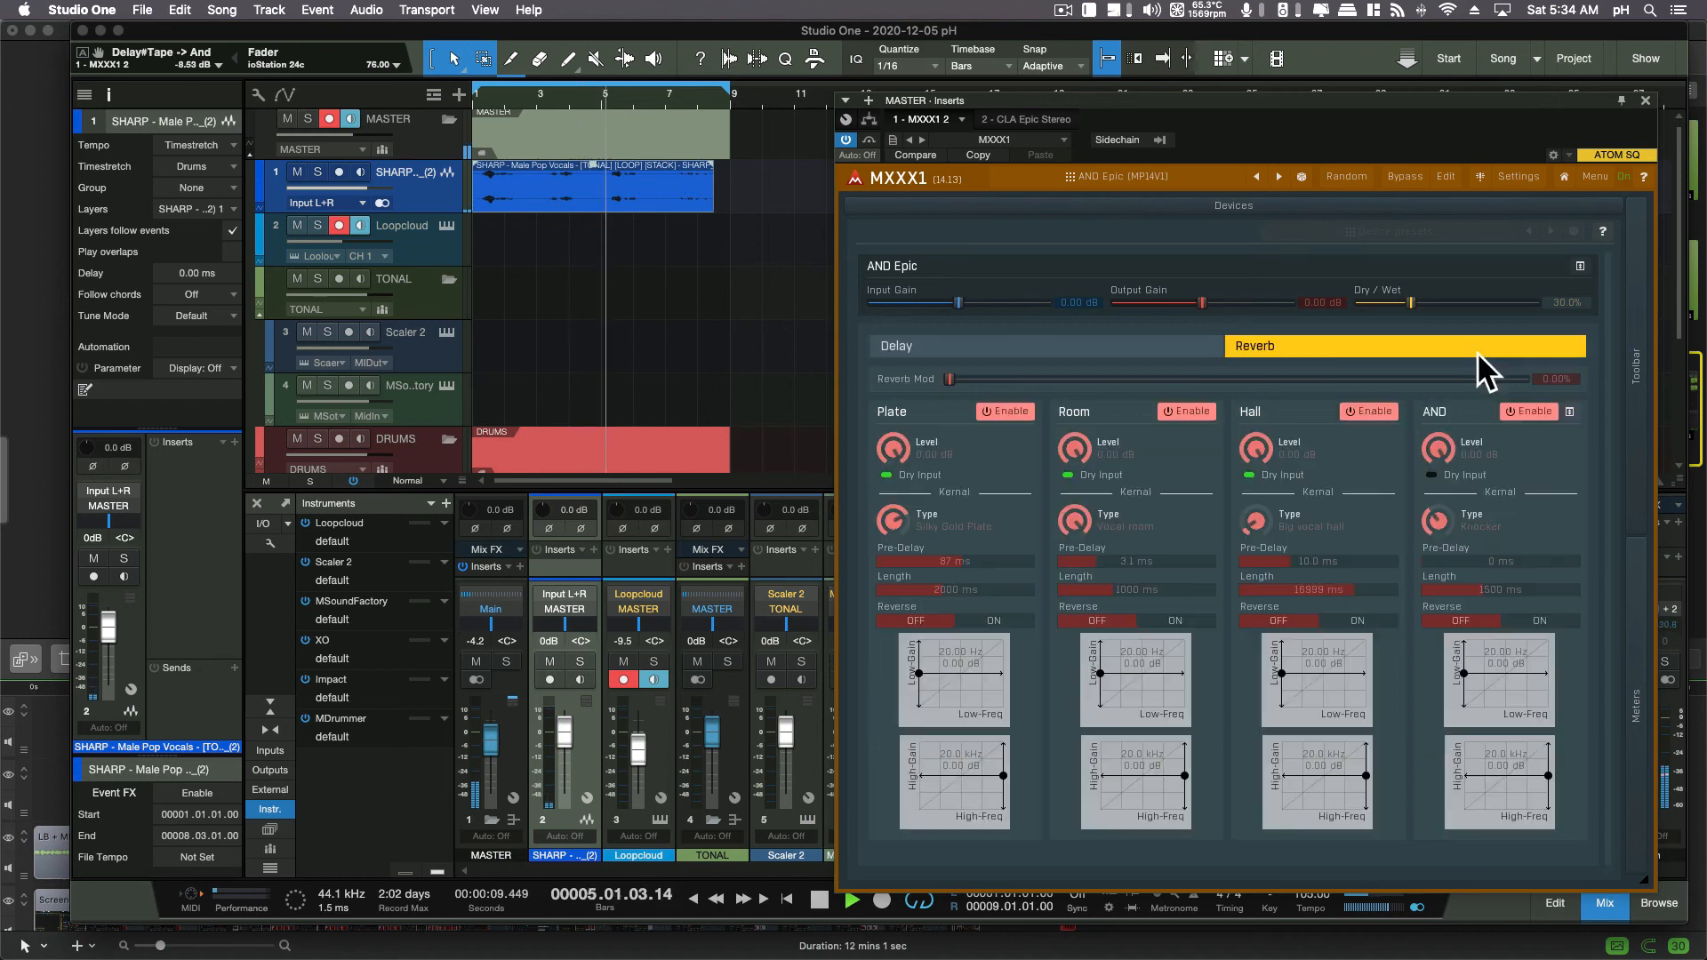
click(1480, 484)
click(1509, 569)
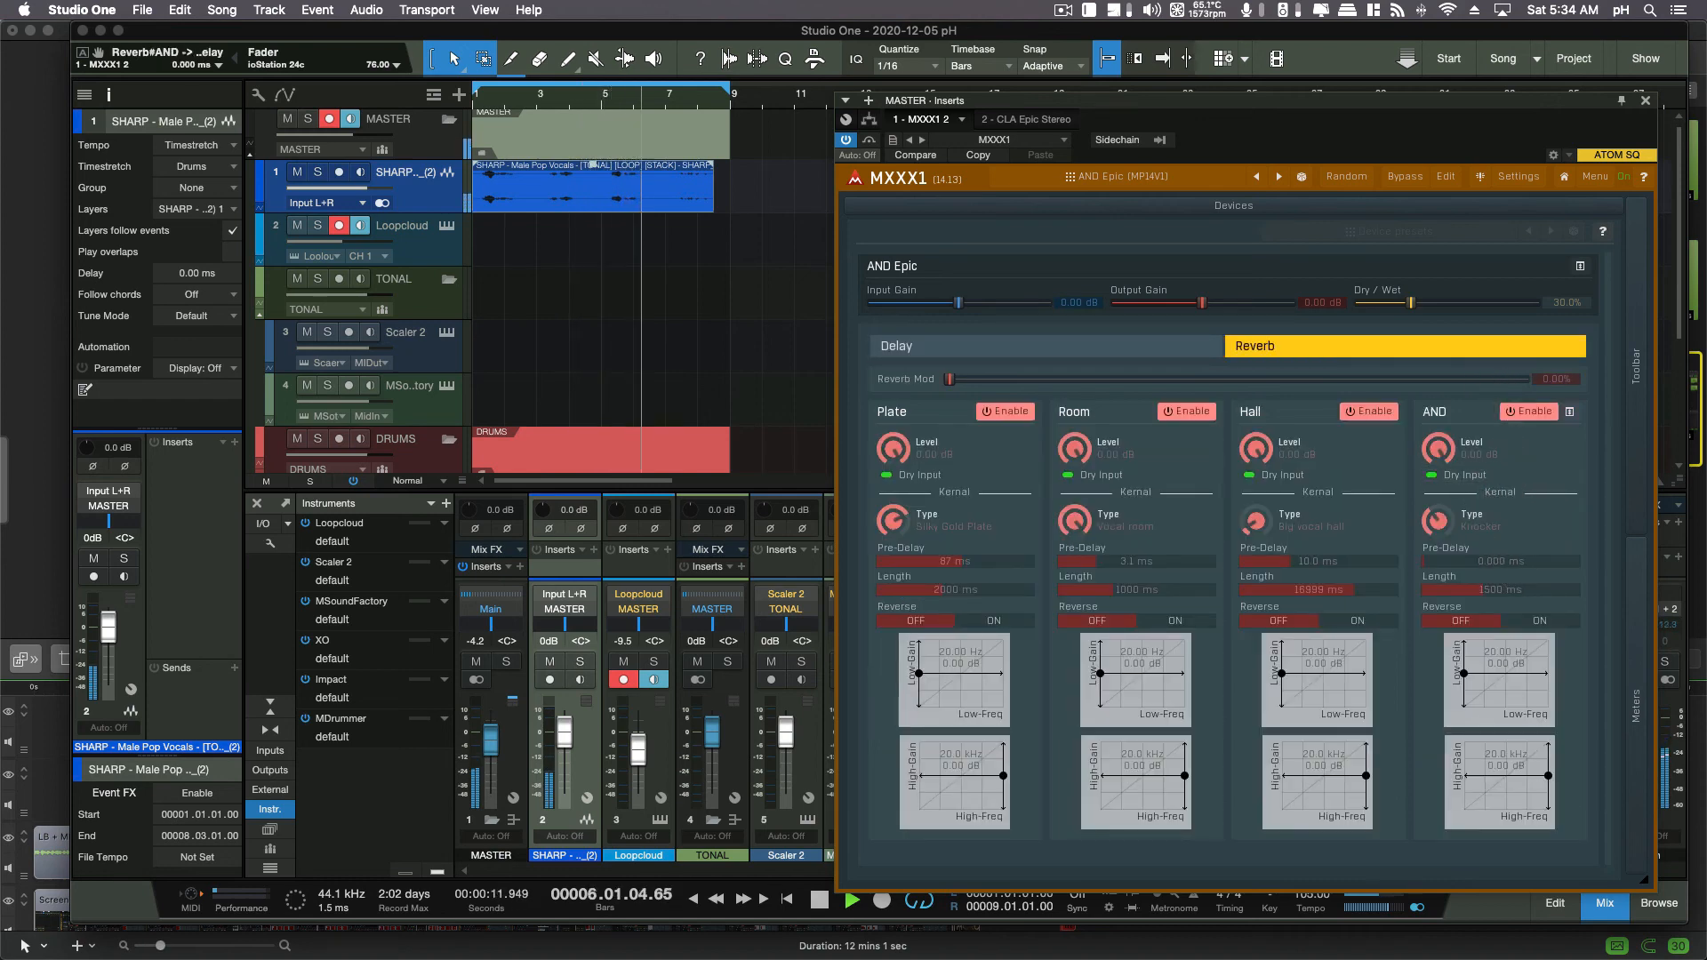
drag(1502, 563, 1494, 632)
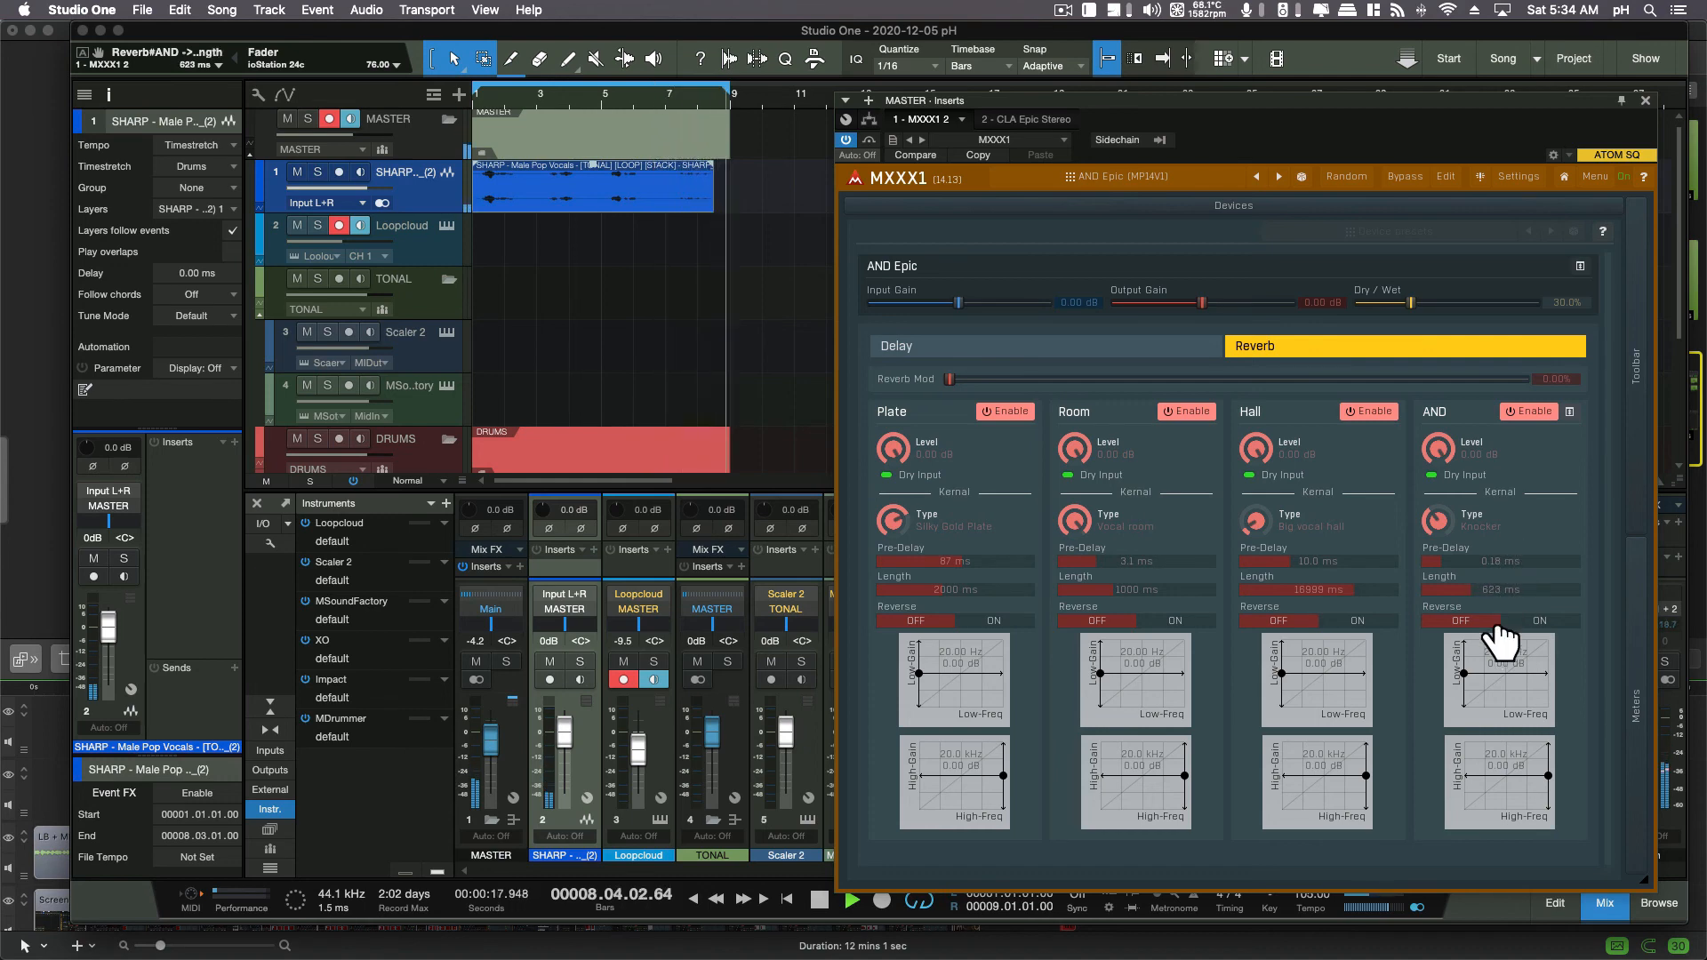
drag(1470, 560, 1467, 569)
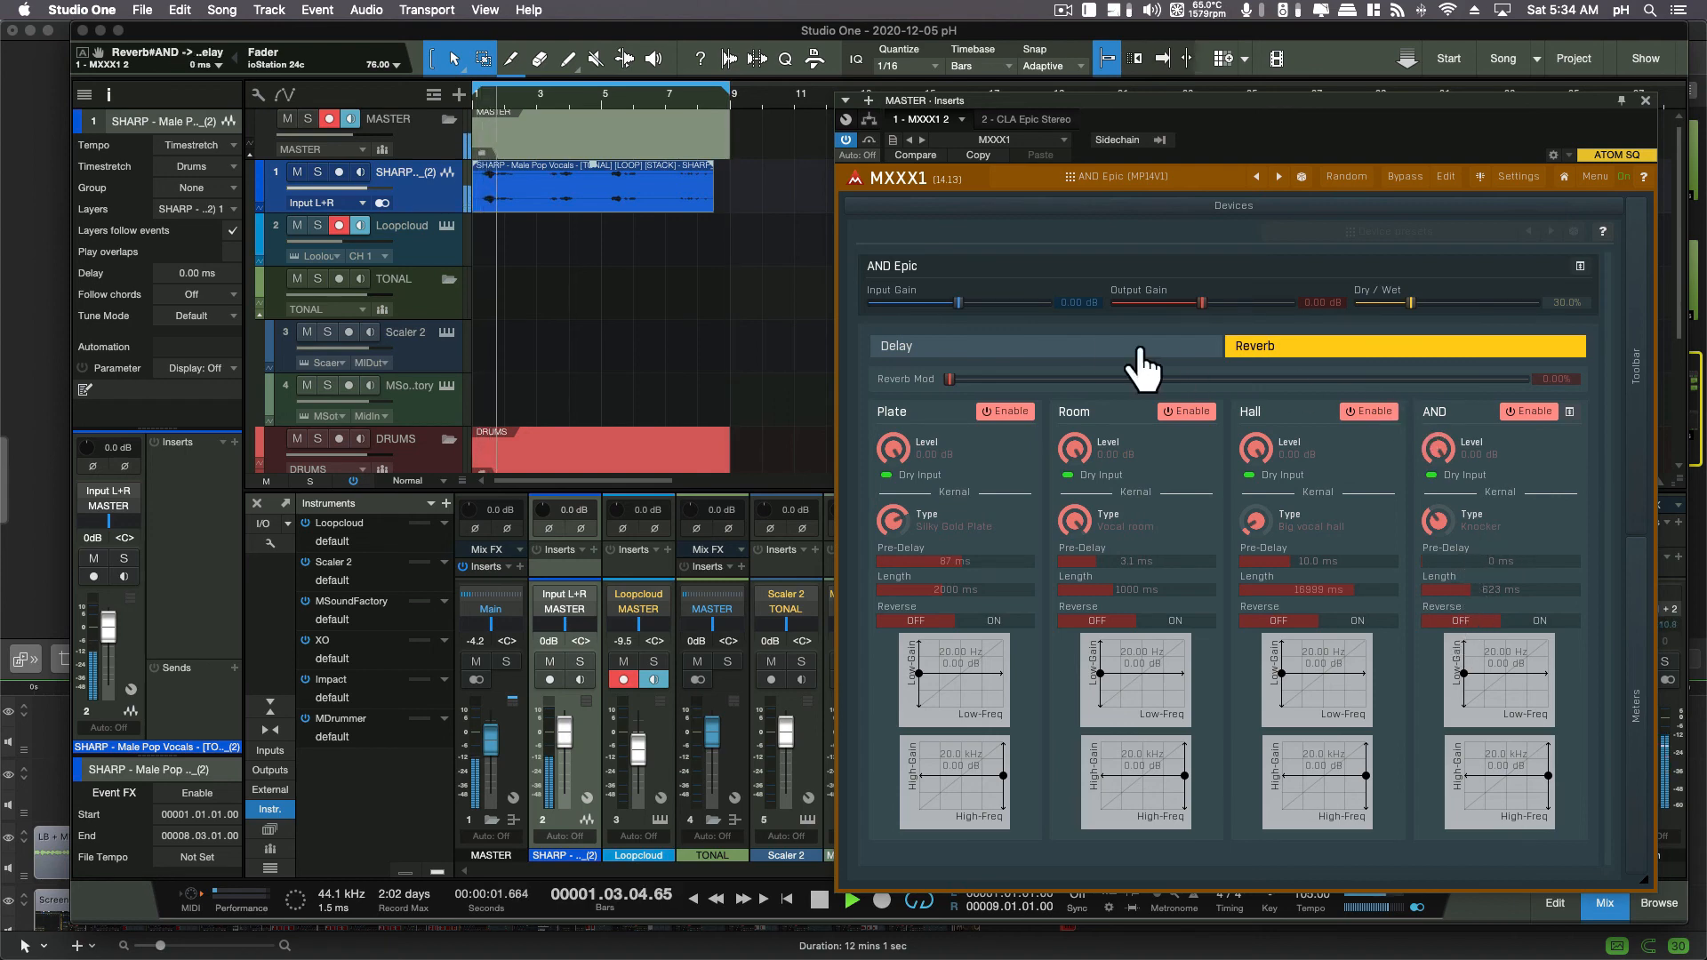
- Raise the And sends to about -4.49 dB for Tape, -3.85 dB for Throw and -3.23 dB for Slap
click(1108, 354)
click(1013, 478)
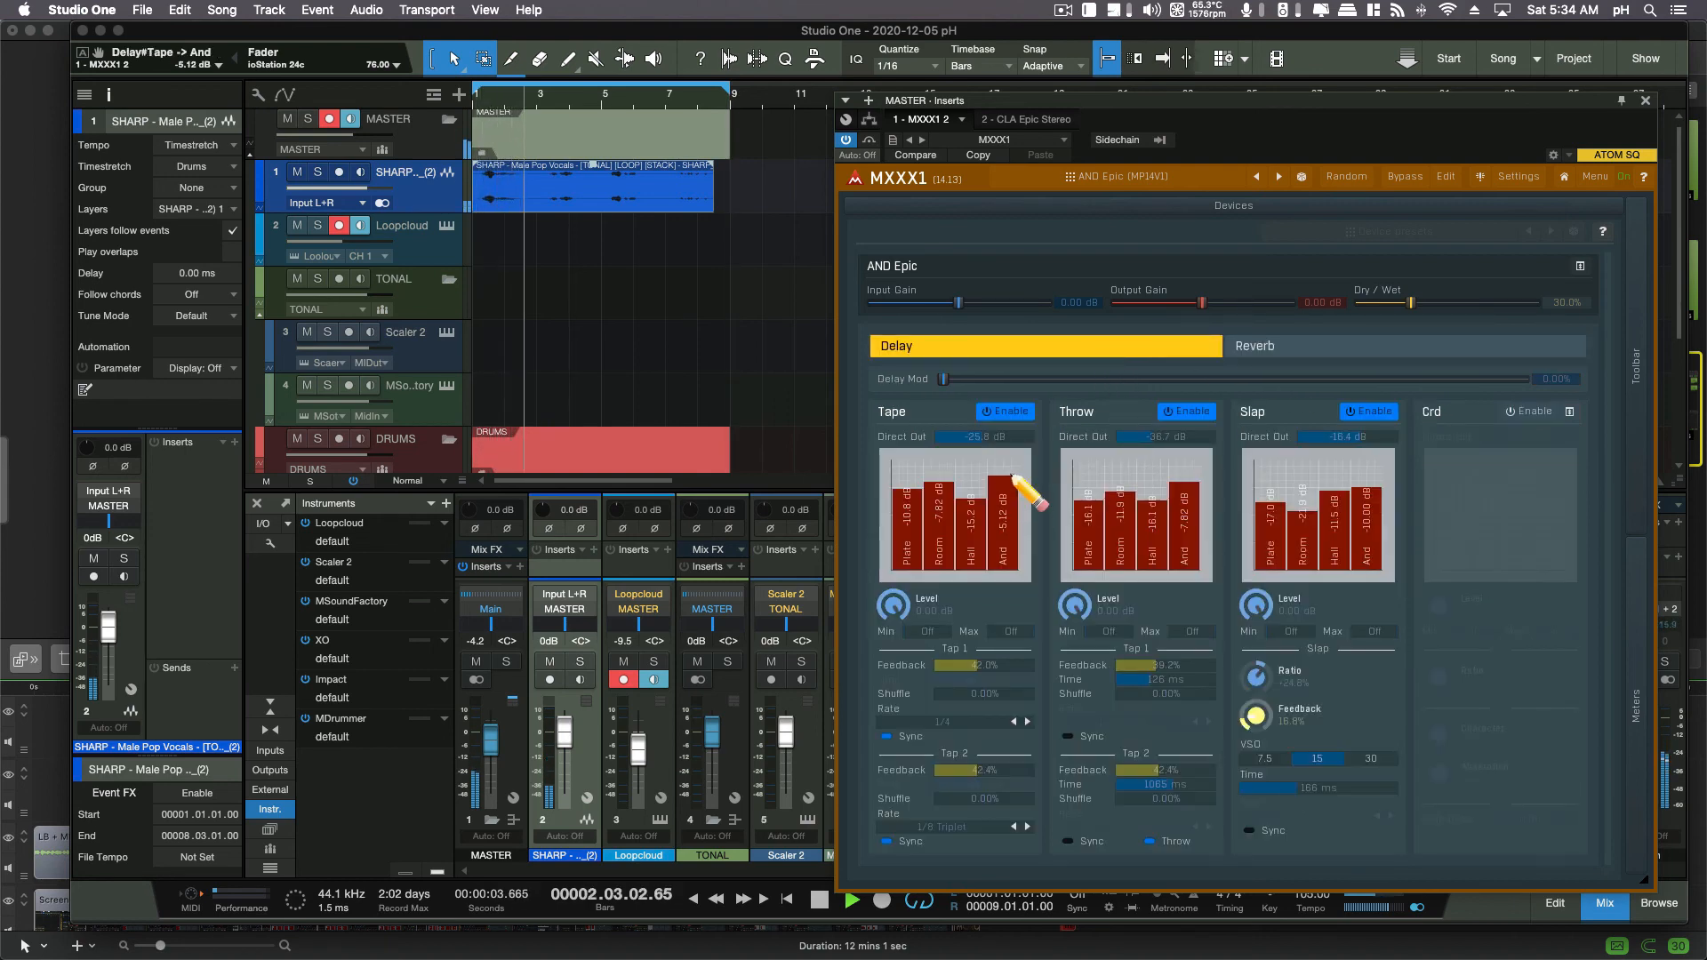
click(1182, 473)
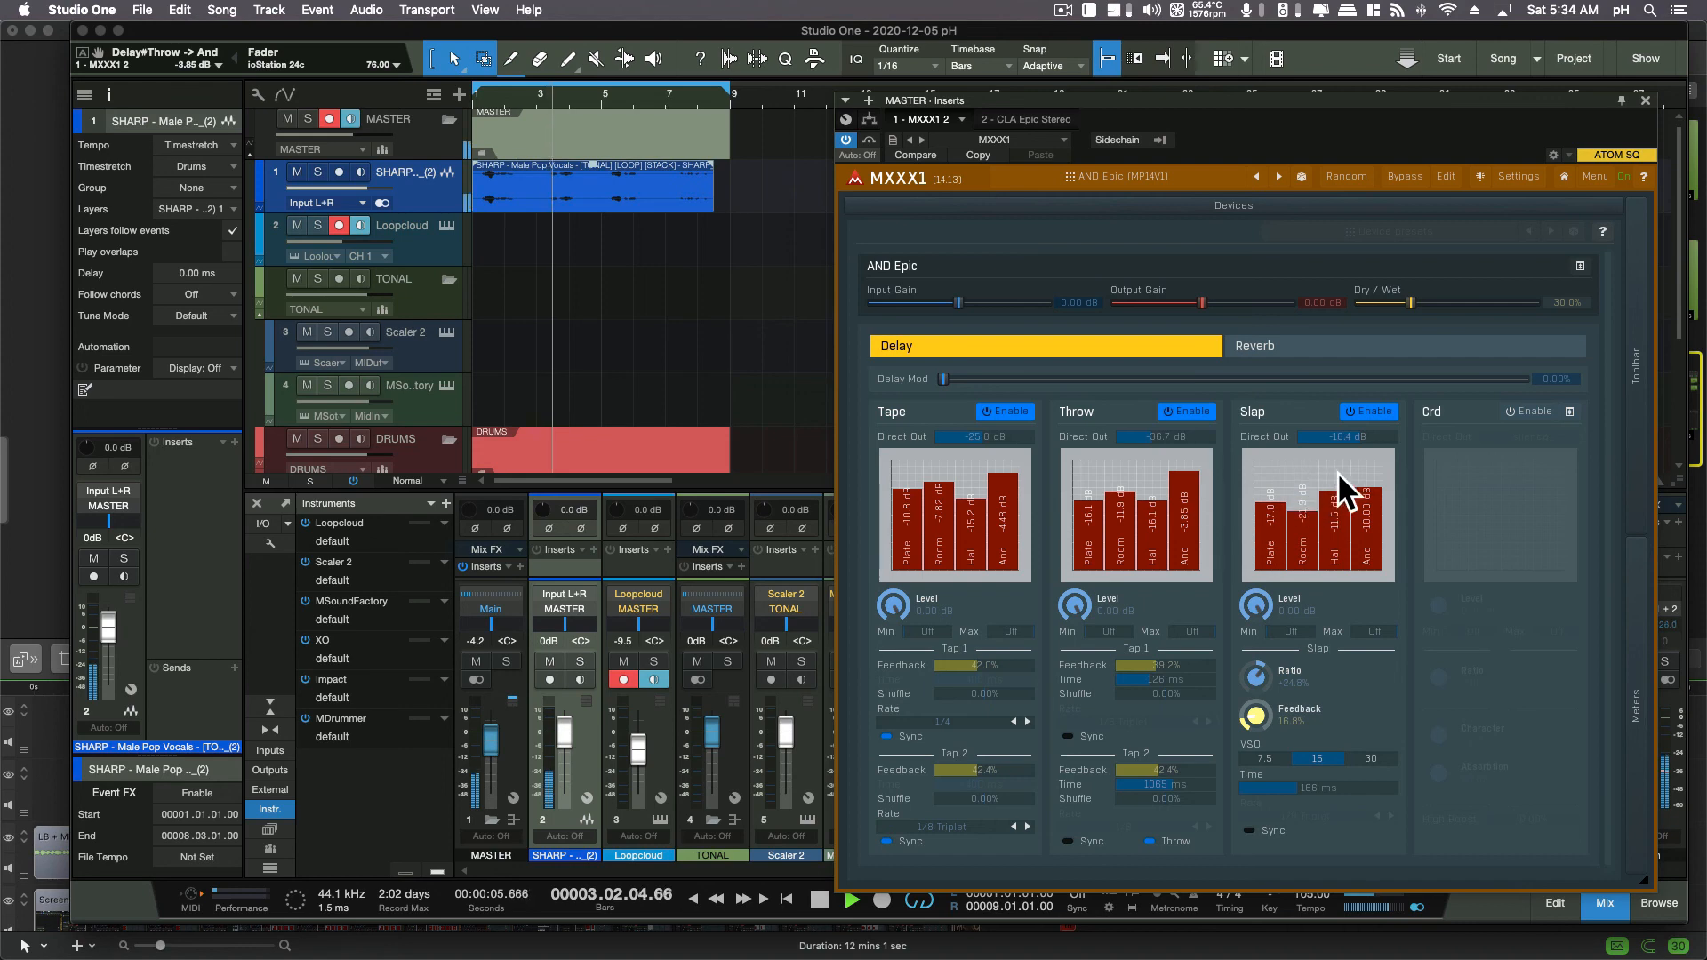
click(1377, 474)
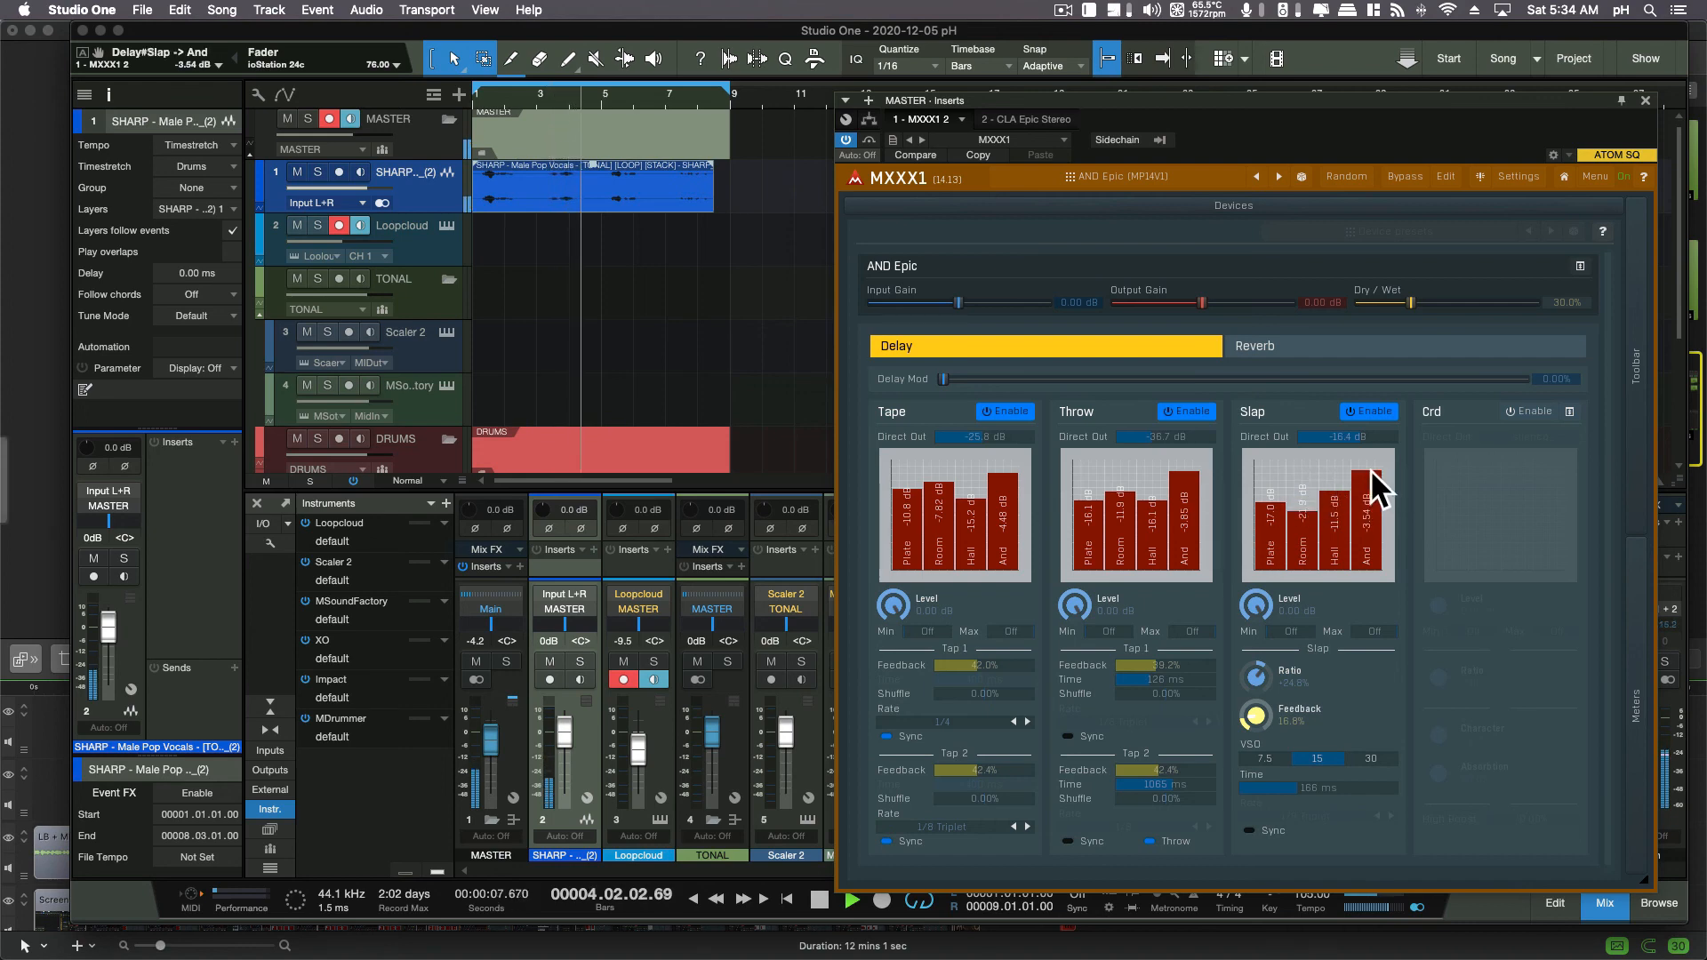
click(1369, 467)
- Raise the overall Dry/Wet mix to about 47.7% and set the Slap delay's ratio to about +41.6%
drag(1411, 302, 1435, 302)
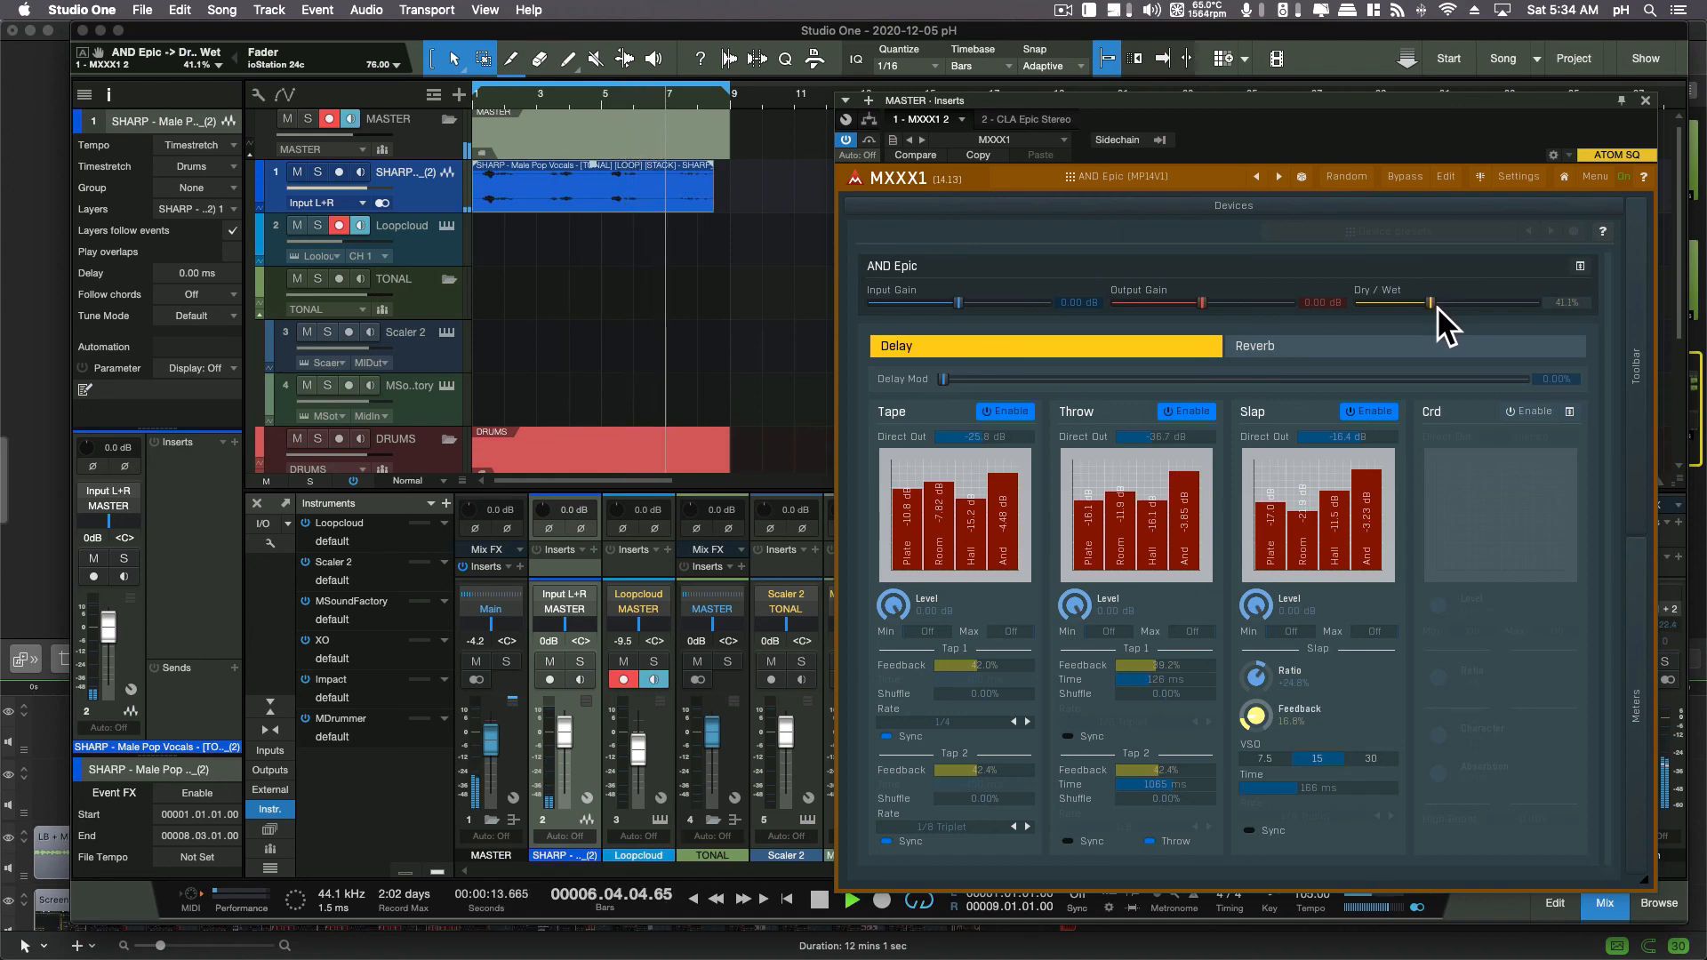
drag(1434, 303, 1445, 300)
drag(1256, 677, 1256, 653)
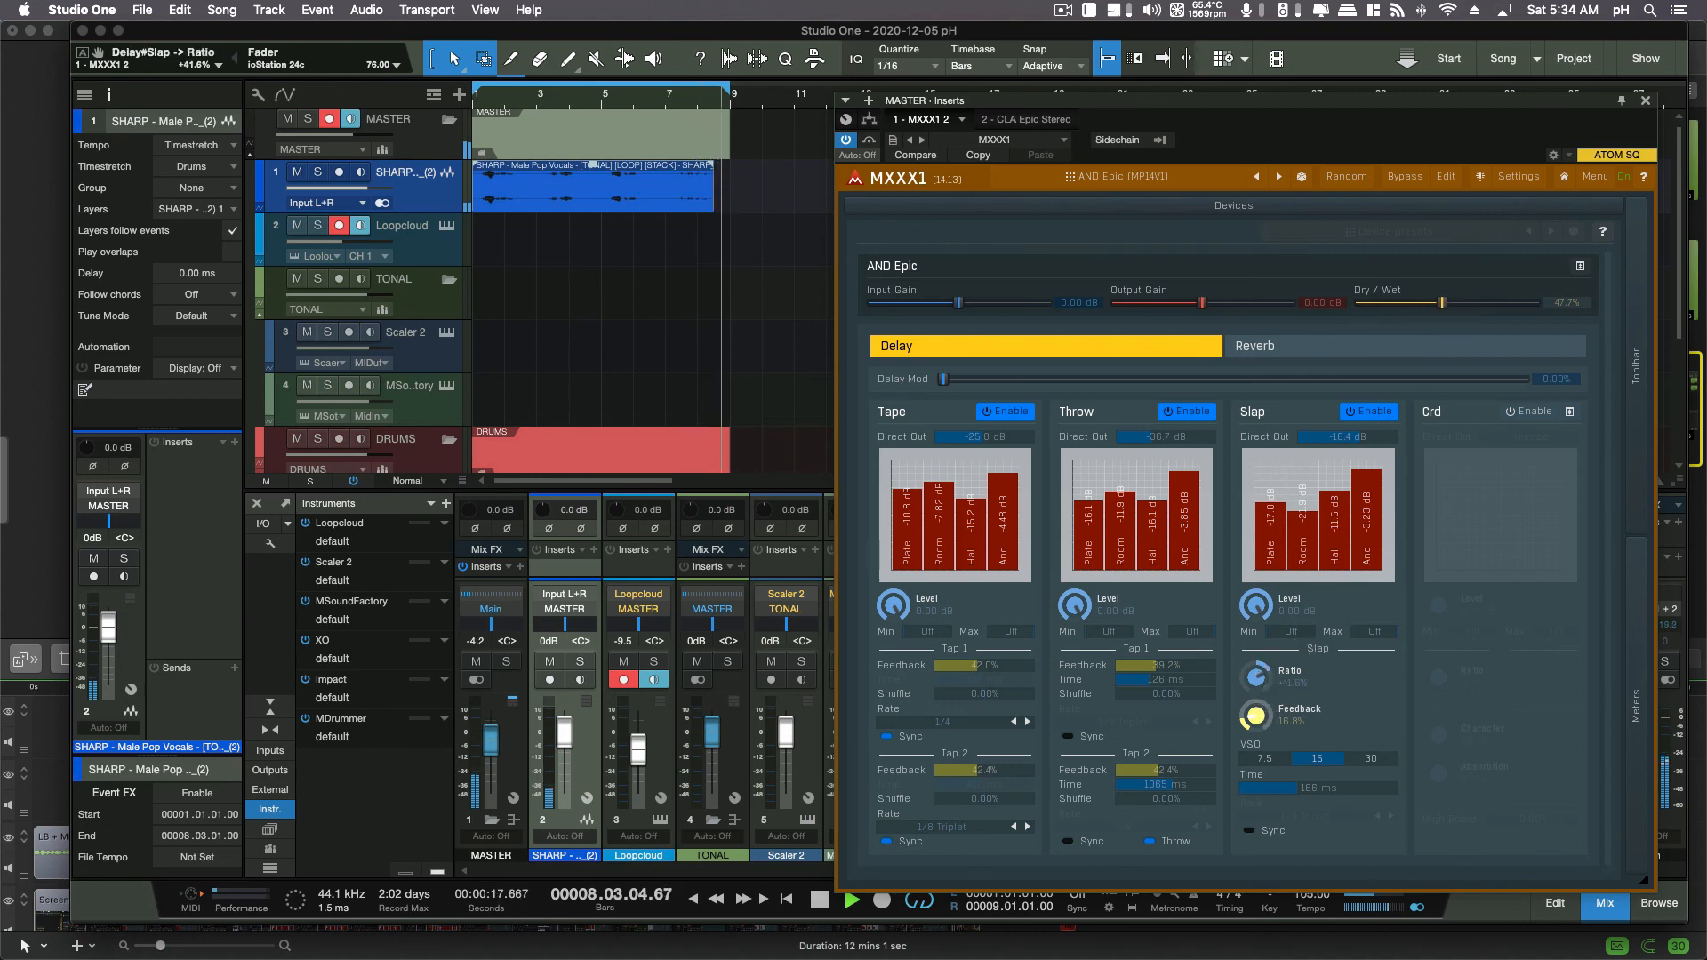
- Raise the Slap delay's Direct Out to about -9.53 dB and lower the overall Dry/Wet mix to about 39.6%
drag(1390, 438, 1399, 437)
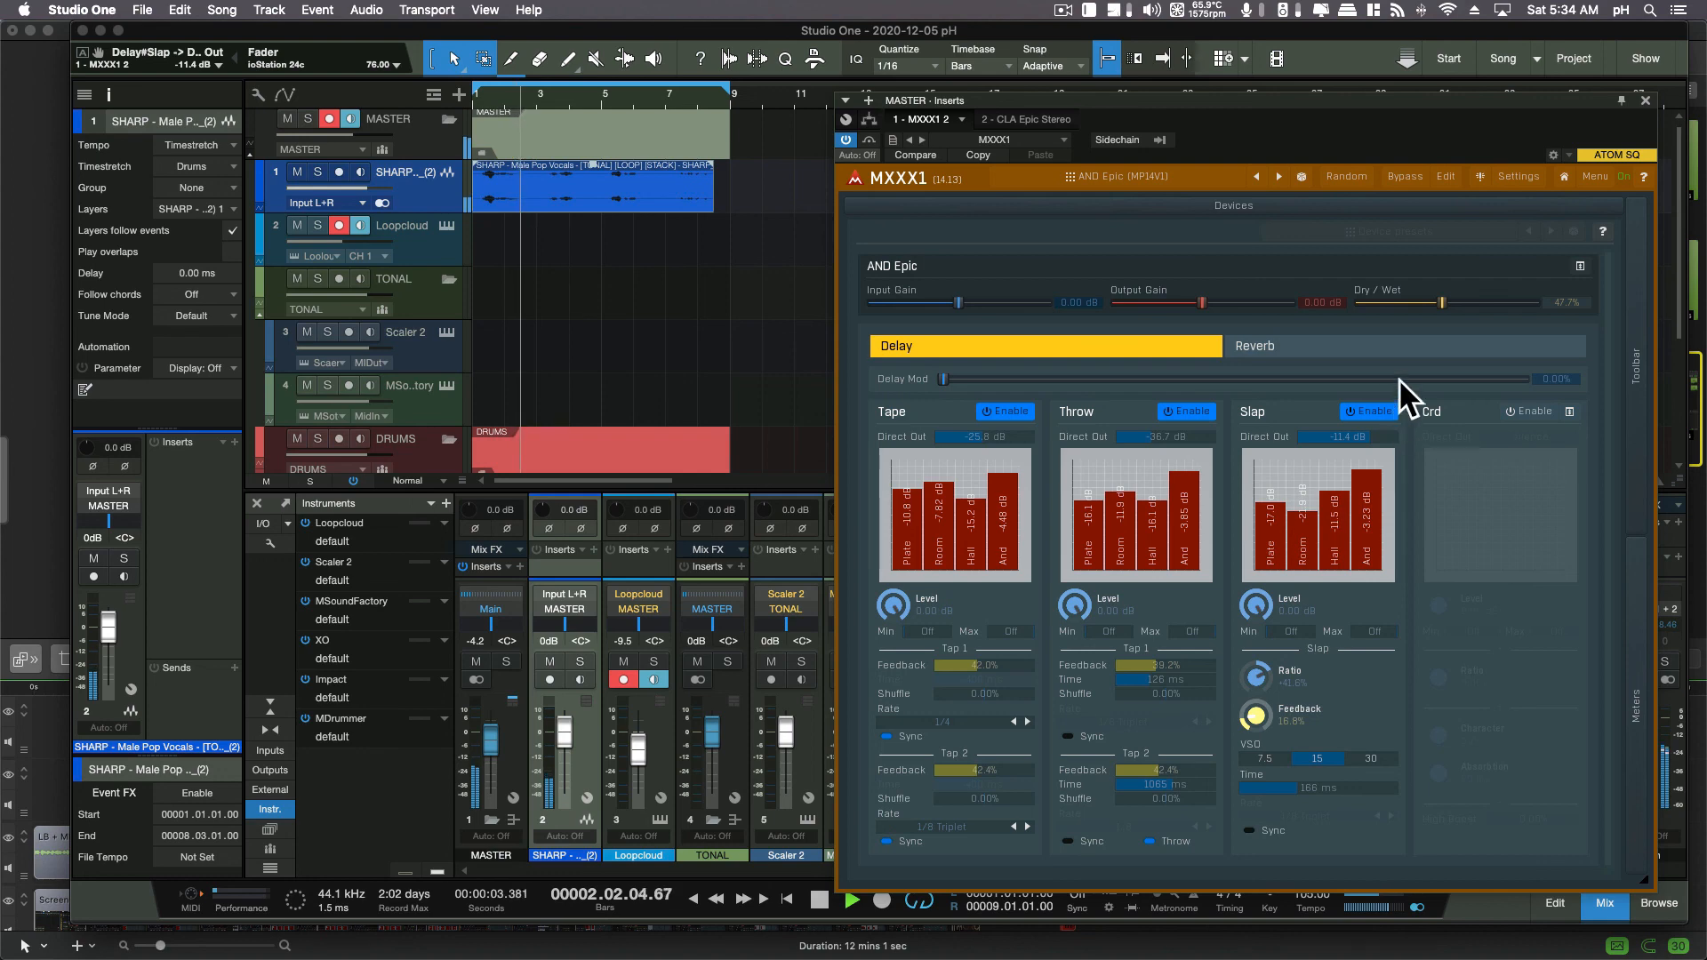
drag(1426, 306, 1428, 306)
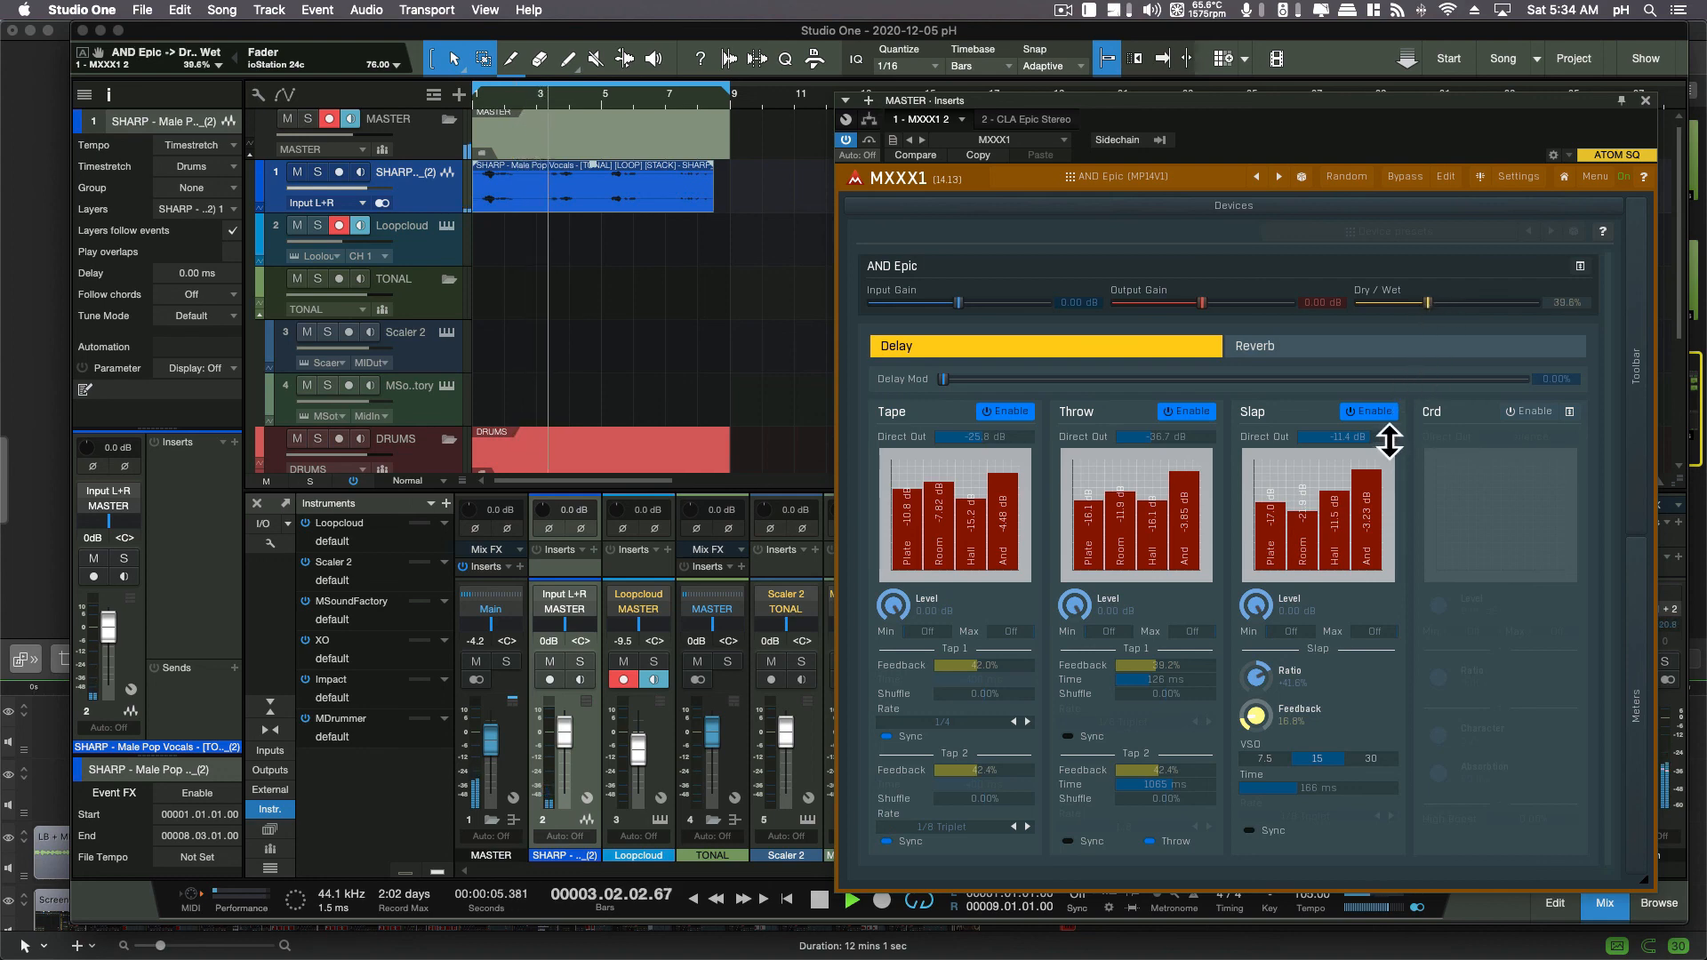
drag(1387, 438, 1389, 438)
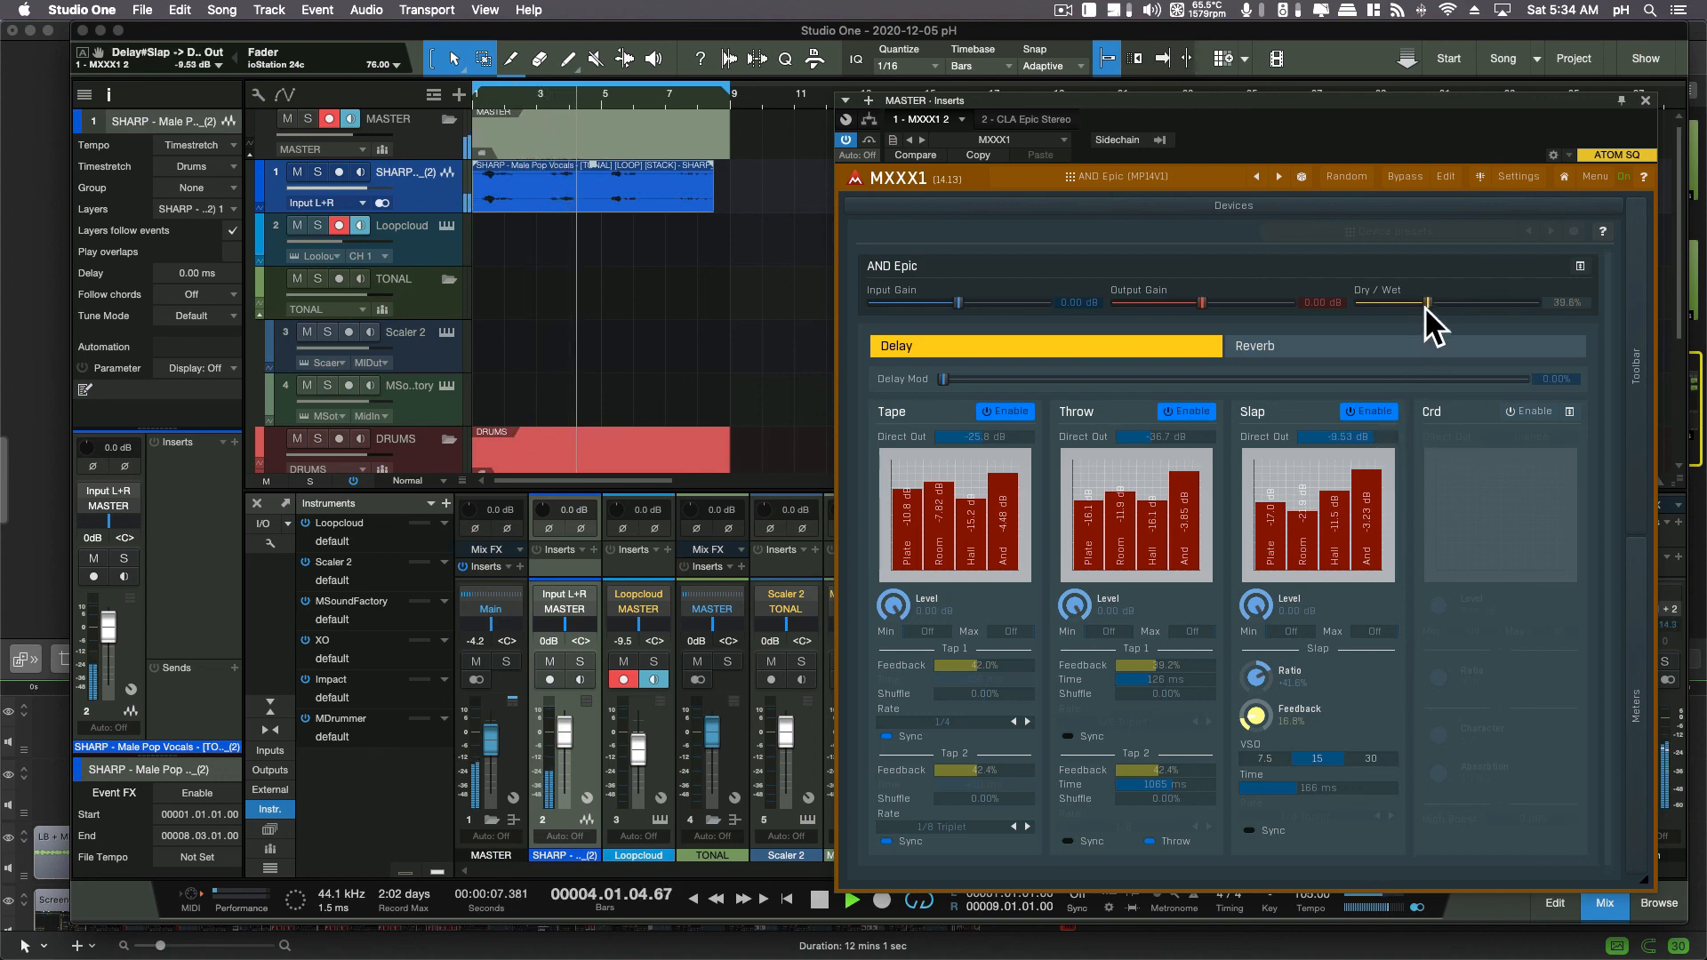
- Raise the Slap delay's Direct Out to about -8.81 dB and review the settings of the four reverbs
drag(1379, 428, 1379, 423)
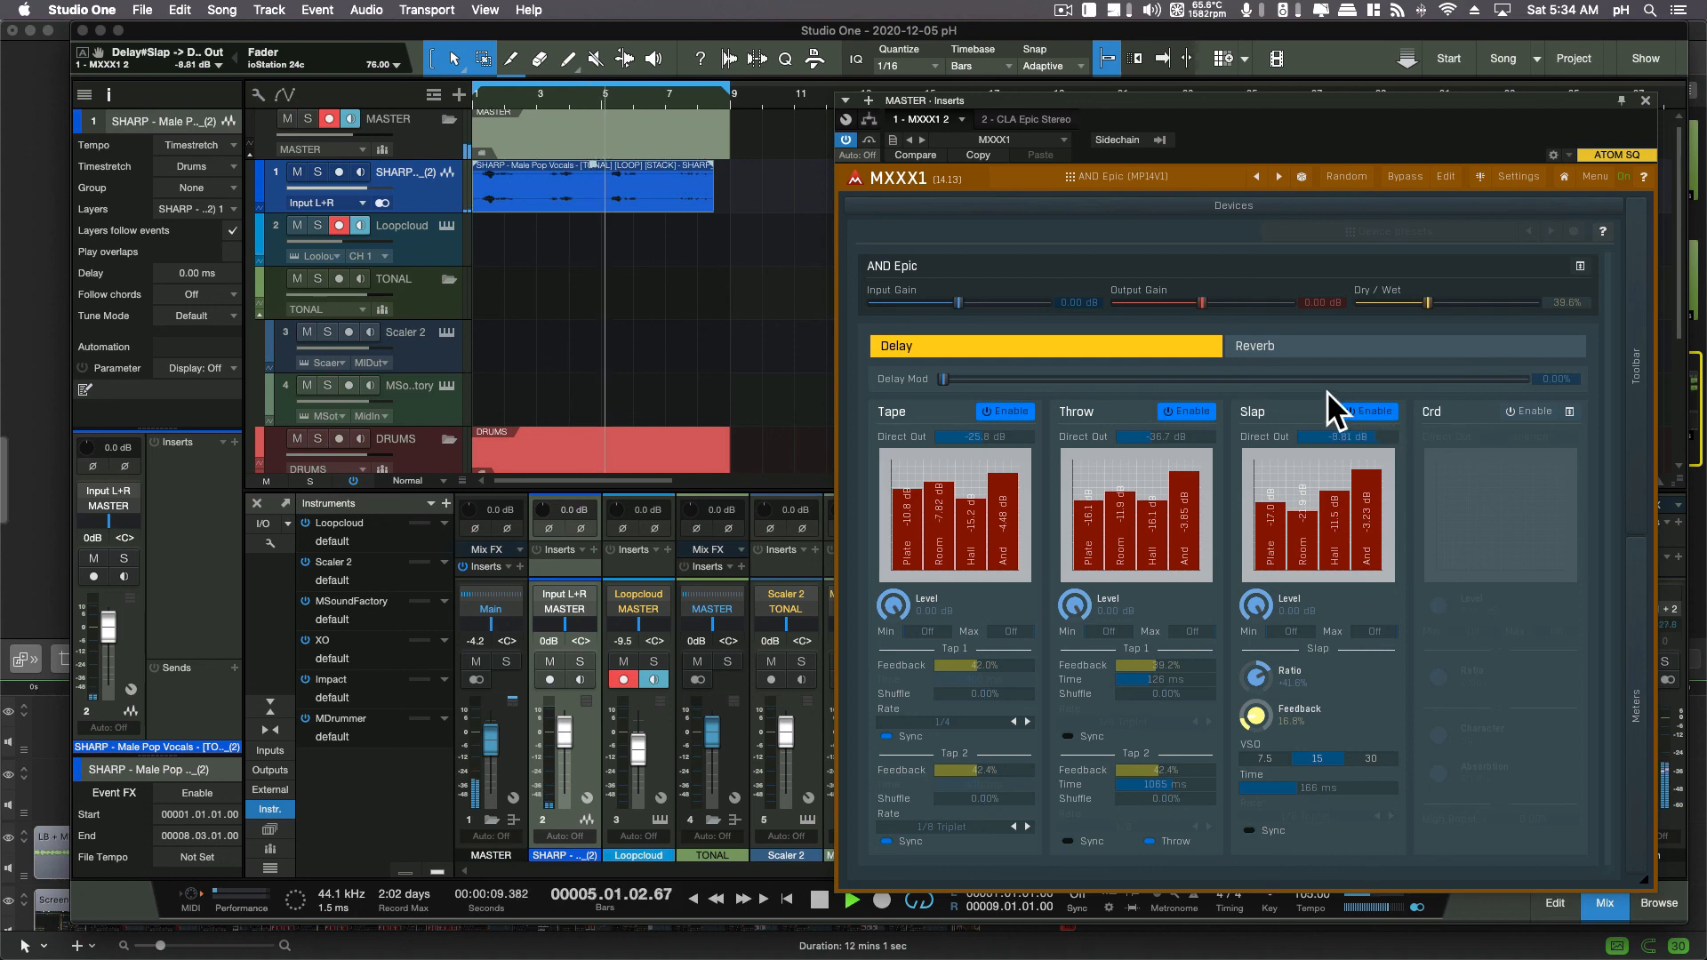
click(1316, 351)
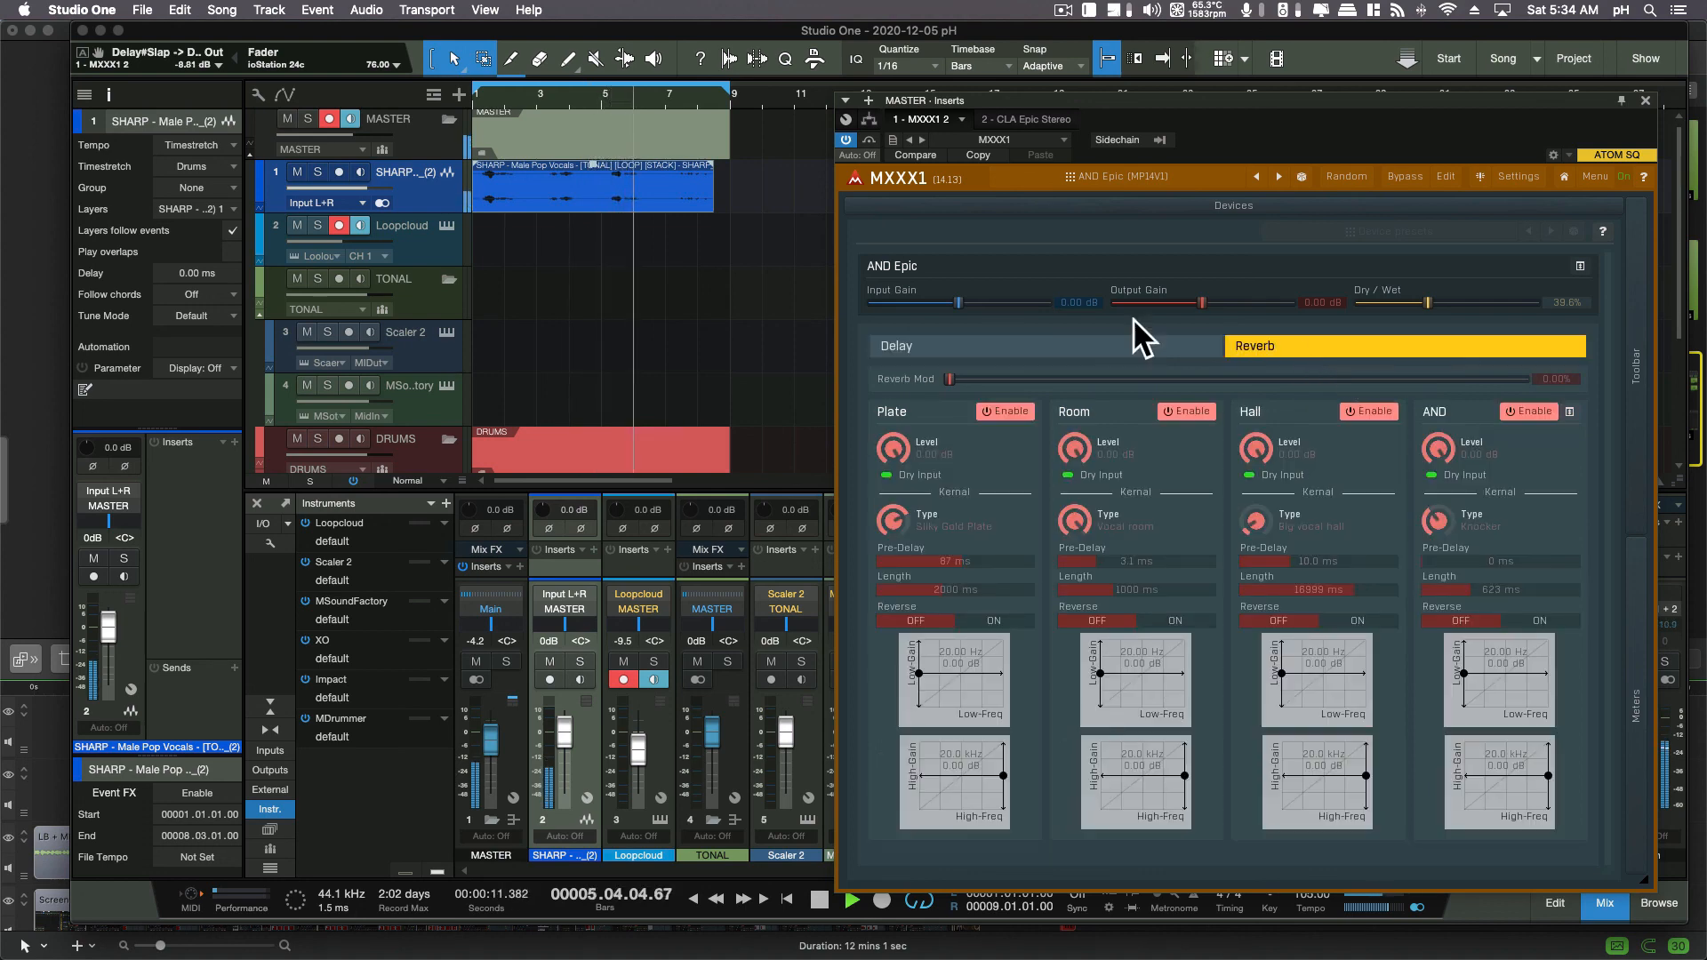
click(1124, 343)
- Enable the Crd delay, set low sends to all four reverbs, and adjust its Ratio and Absorption with Character at about 69.2%
click(1531, 411)
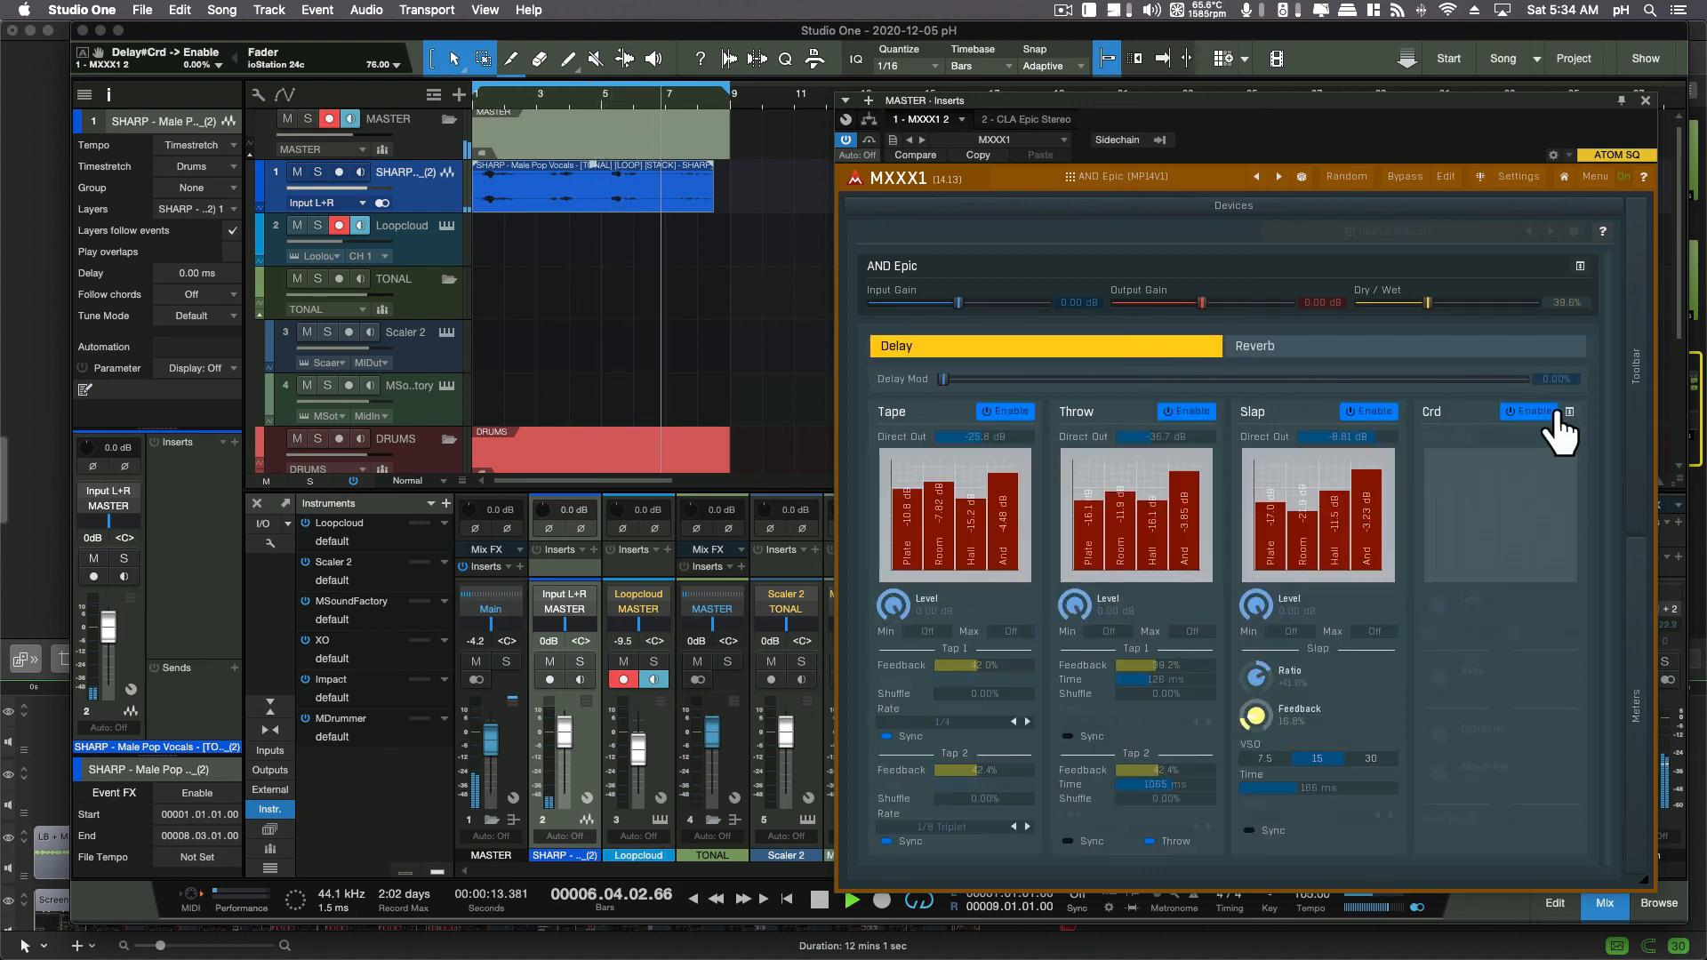
mouse_move(1450, 525)
mouse_down()
mouse_move(1547, 555)
mouse_move(1582, 534)
mouse_up()
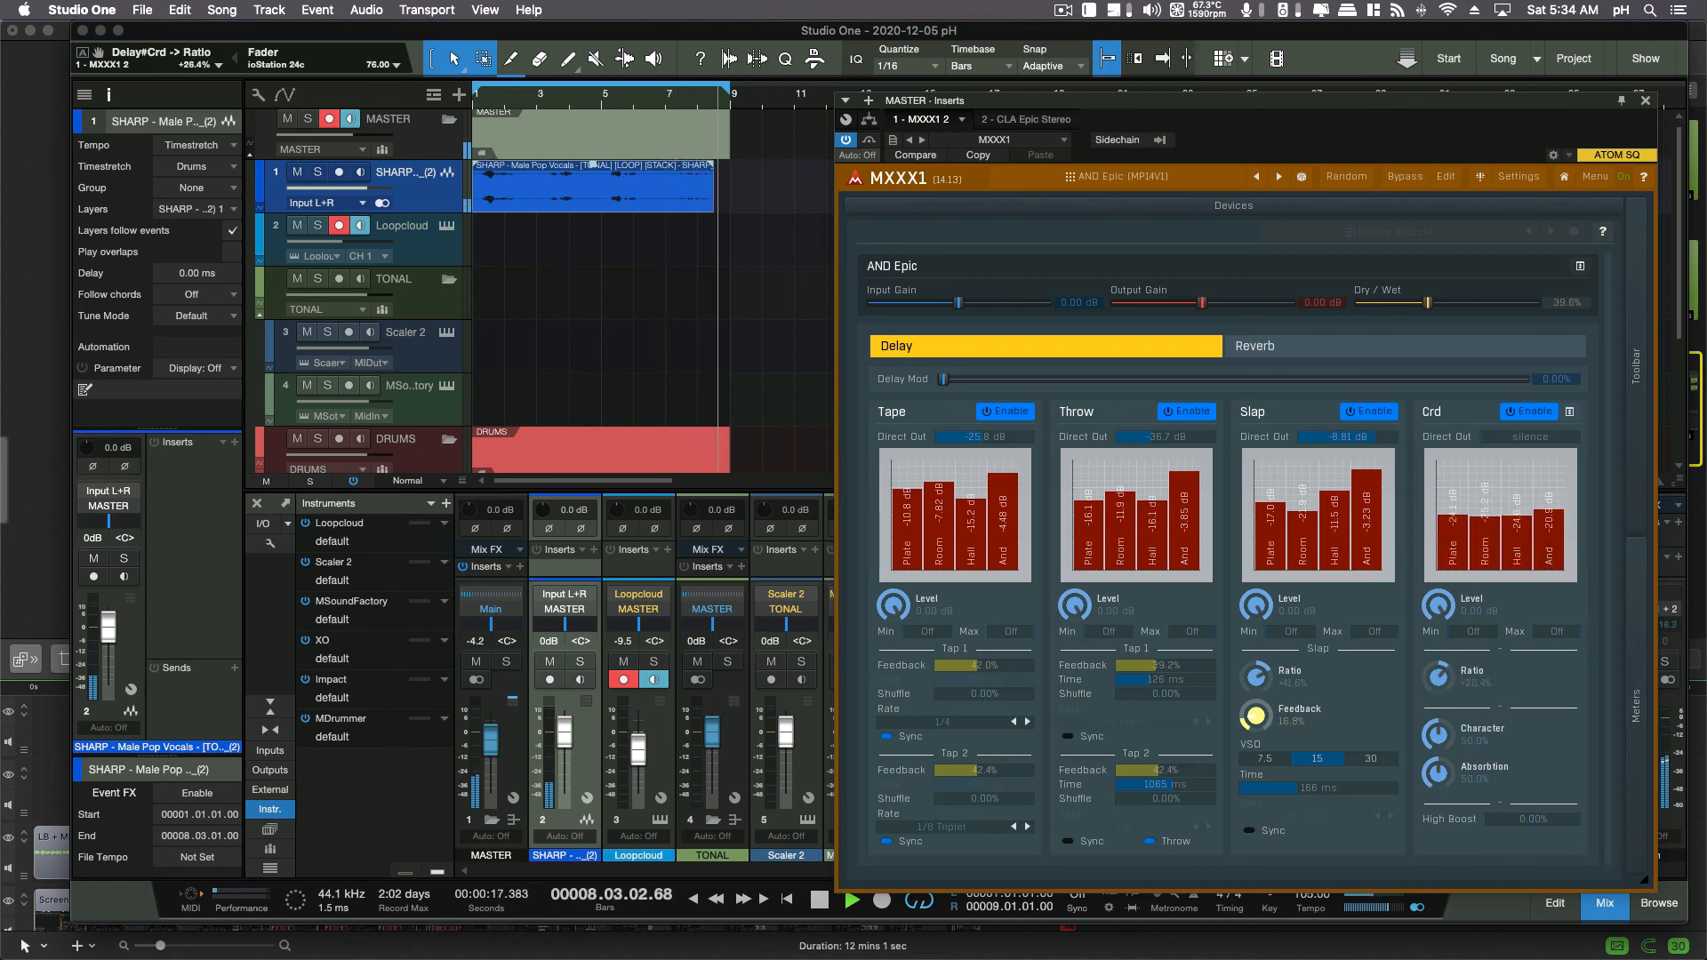
drag(1438, 677, 1455, 655)
mouse_move(1459, 747)
mouse_down()
mouse_move(1459, 731)
mouse_move(1451, 825)
mouse_move(1459, 744)
mouse_up()
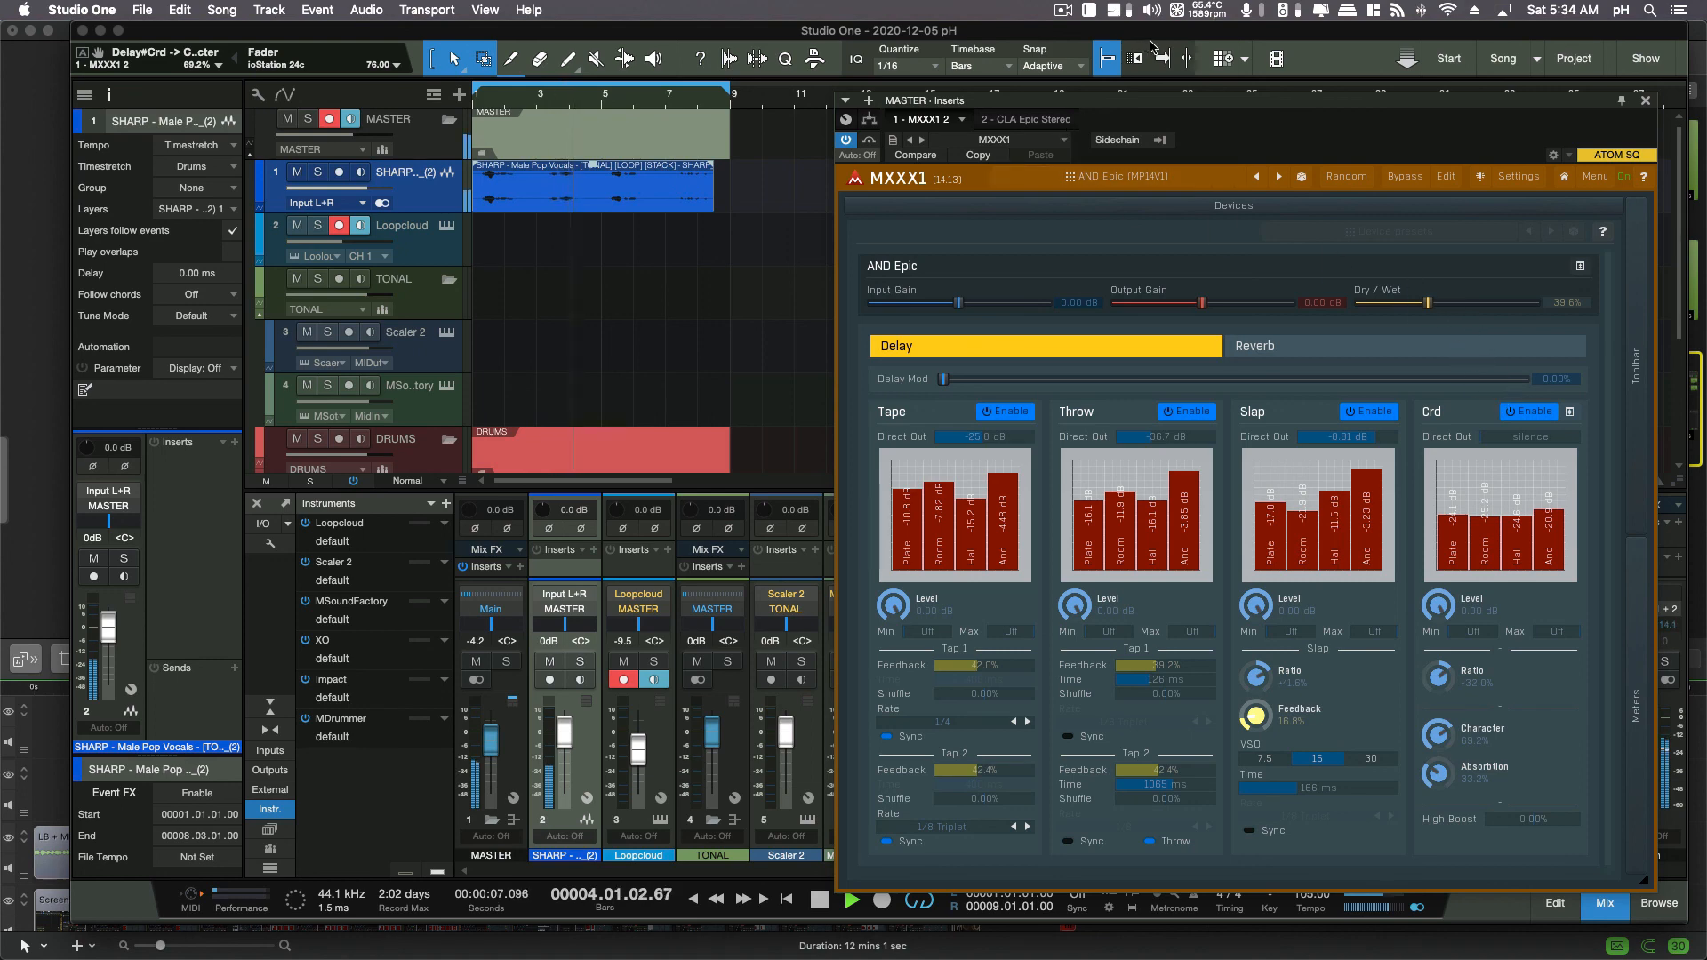
- Uncover the arrangement and extend both the vocal event and the loop range to bar 26
drag(1243, 134, 1082, 568)
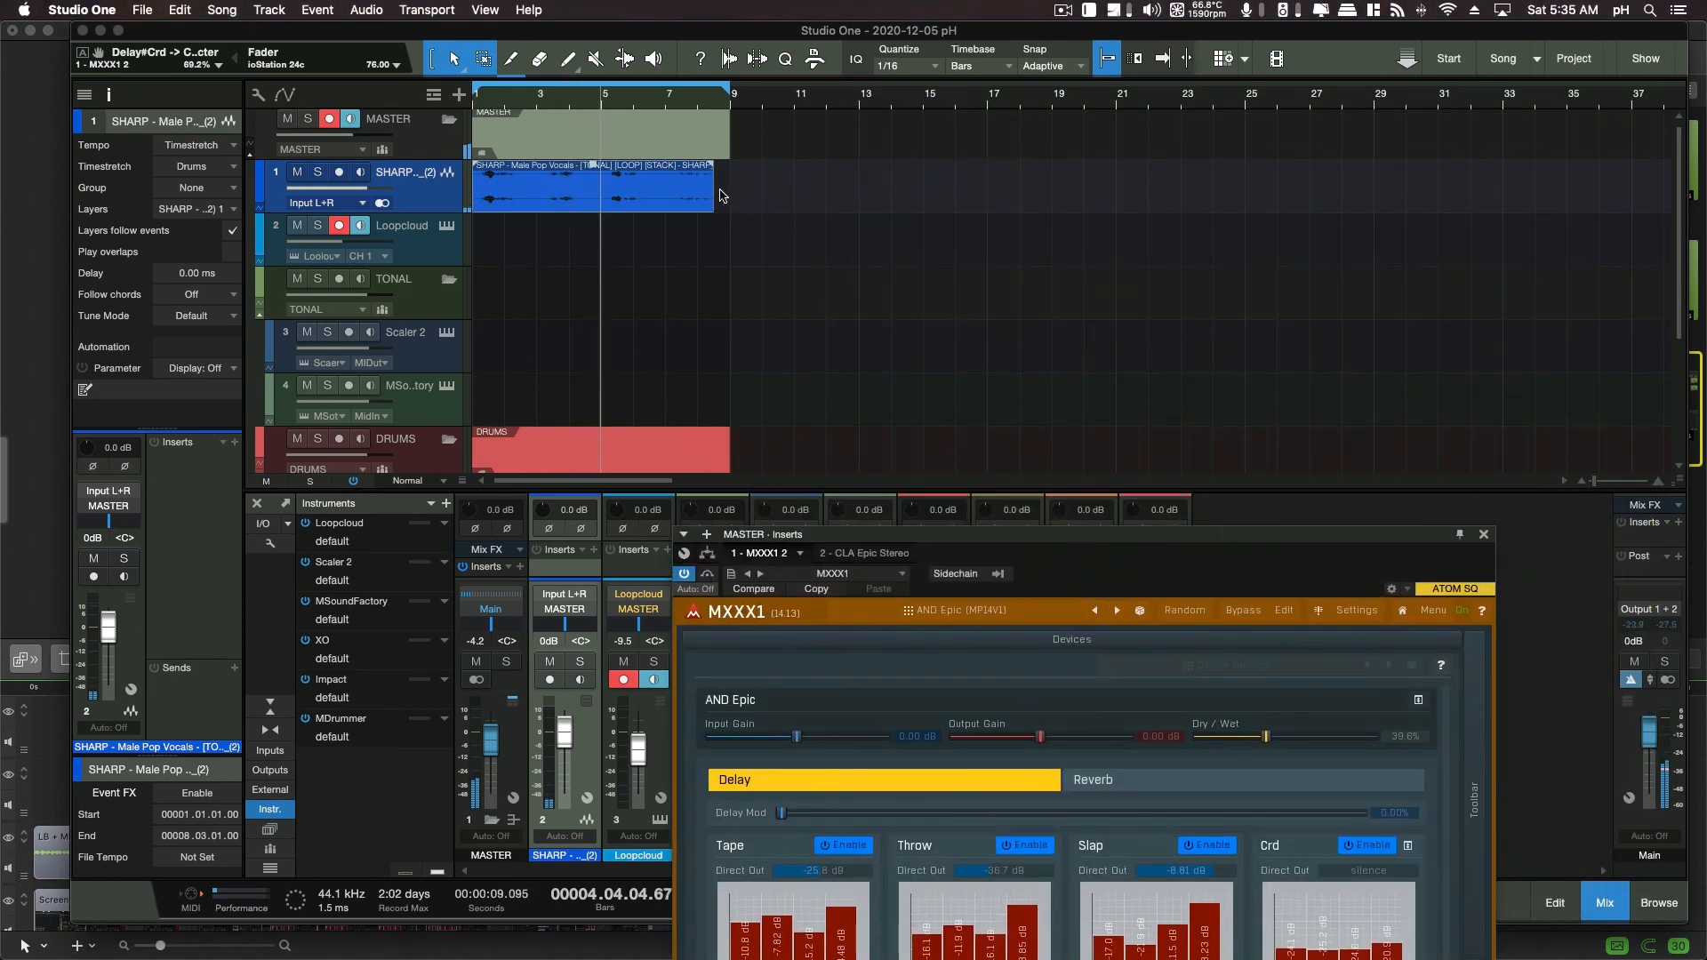
drag(712, 192, 1245, 191)
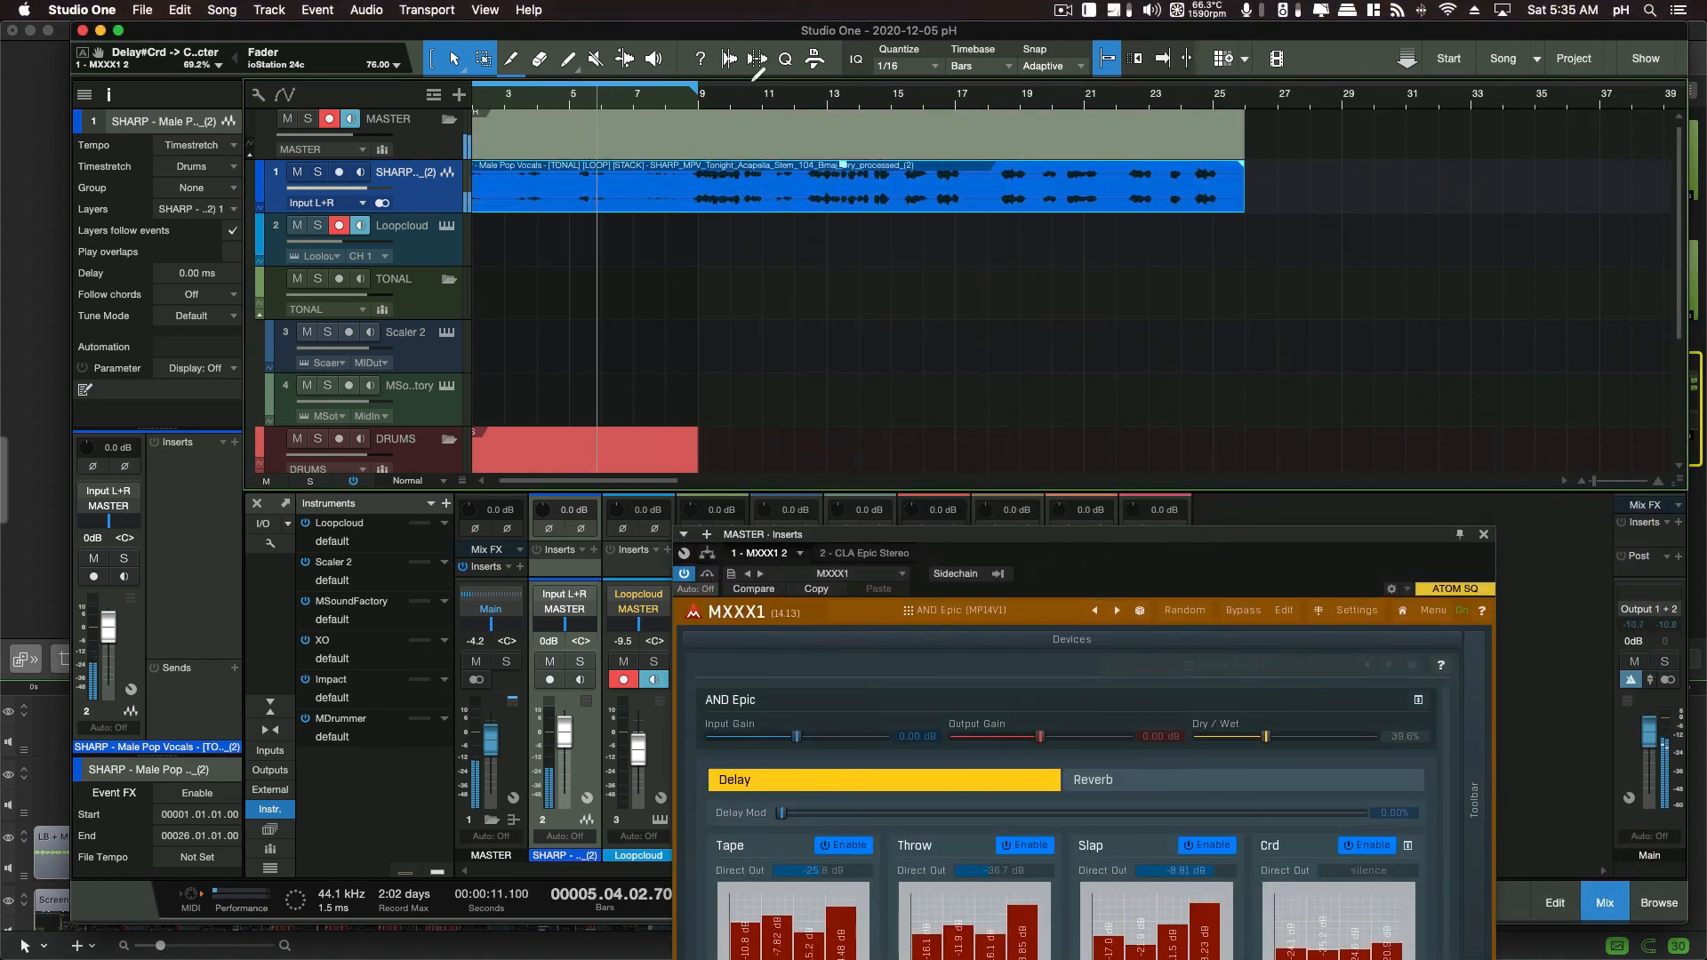
drag(696, 89, 1240, 89)
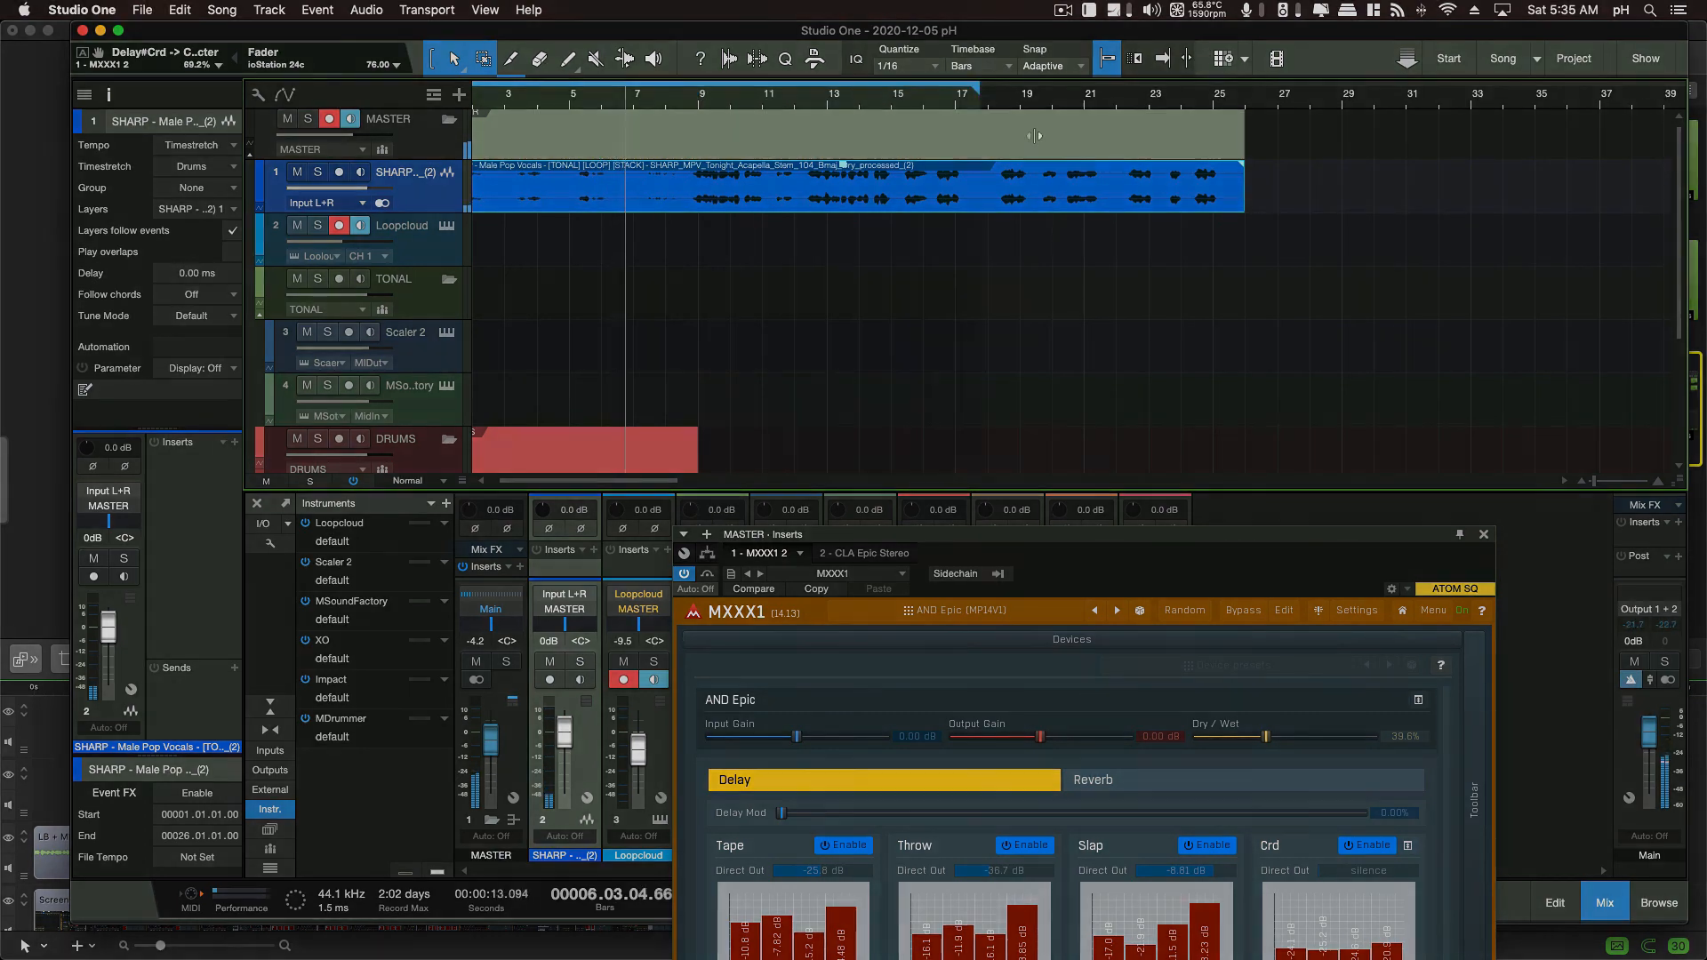